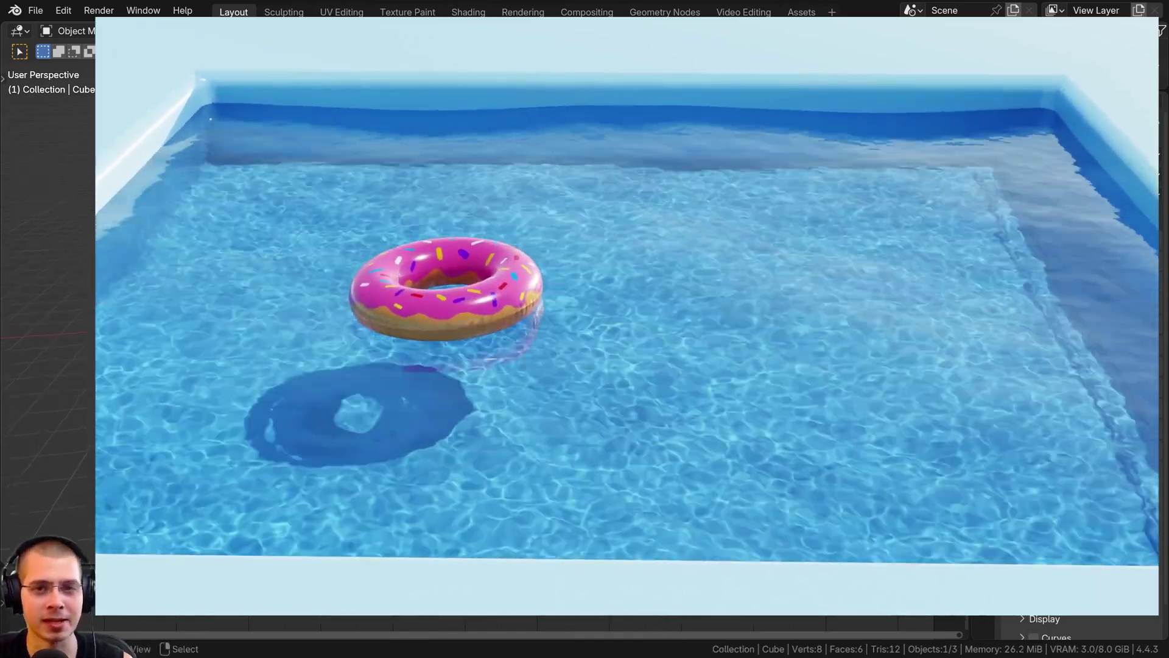
# - Delete all the default objects from the scene
pyautogui.press('a')
pyautogui.press('a')
pyautogui.keyDown('shift'); pyautogui.moveTo(509, 154); pyautogui.dragTo(502, 166, button='middle'); pyautogui.keyUp('shift')
pyautogui.press('x')
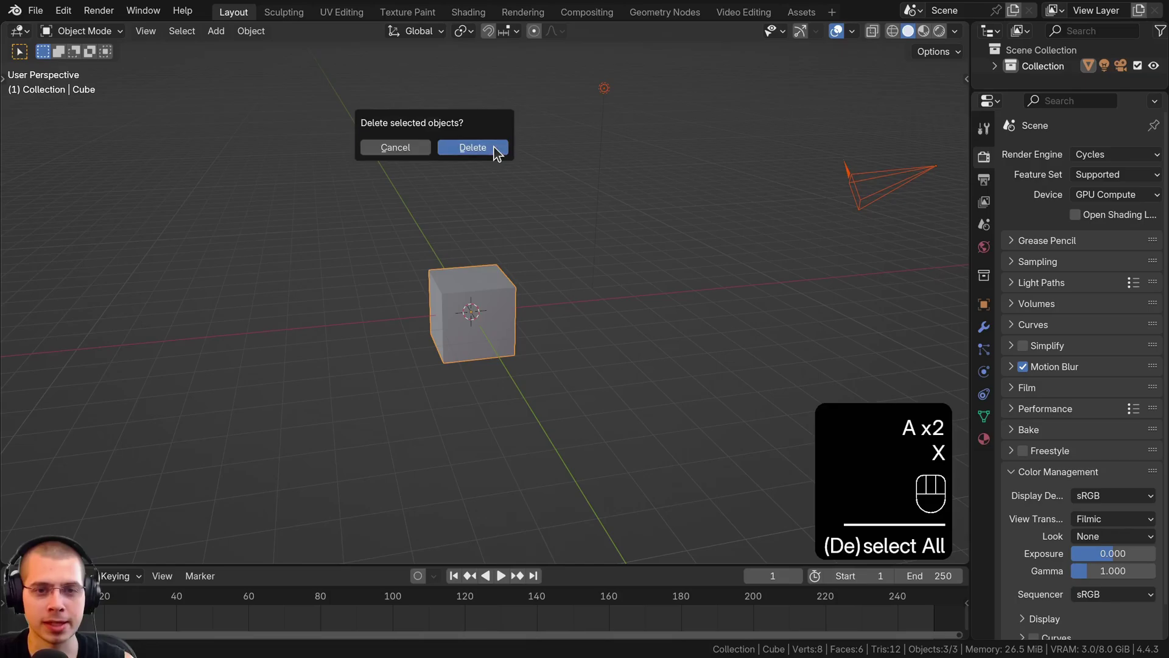
pyautogui.click(473, 148)
# - Add a mesh plane at the world origin
pyautogui.hotkey('shift', 'a')
pyautogui.moveTo(472, 181)
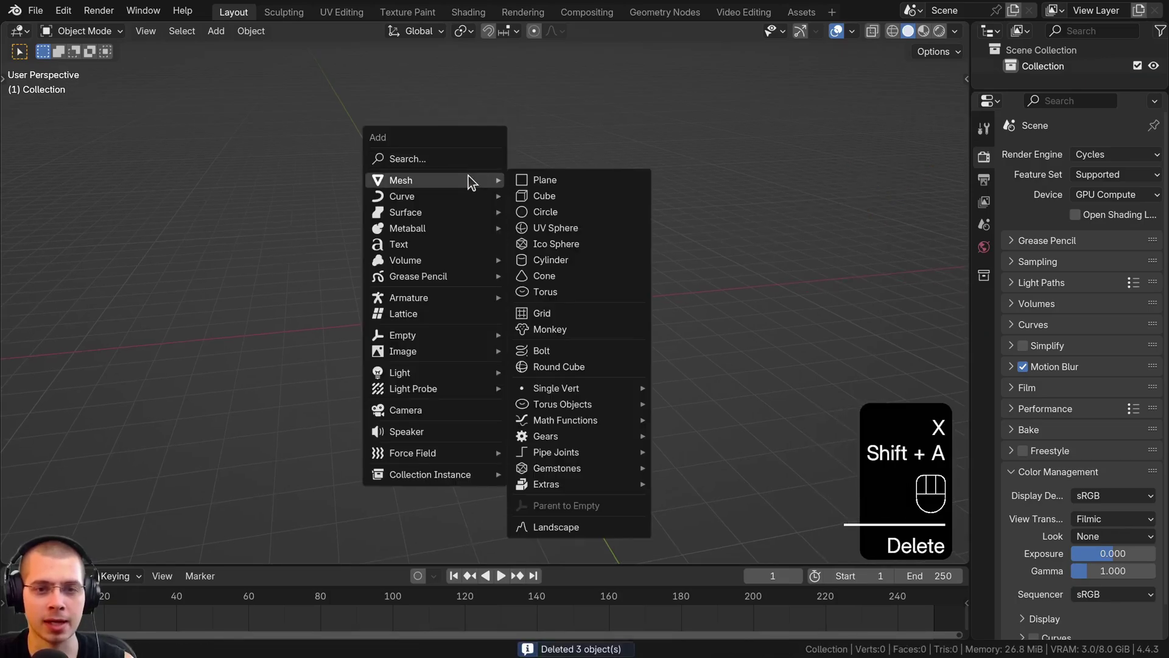
pyautogui.click(555, 181)
pyautogui.scroll(2, 473, 369)
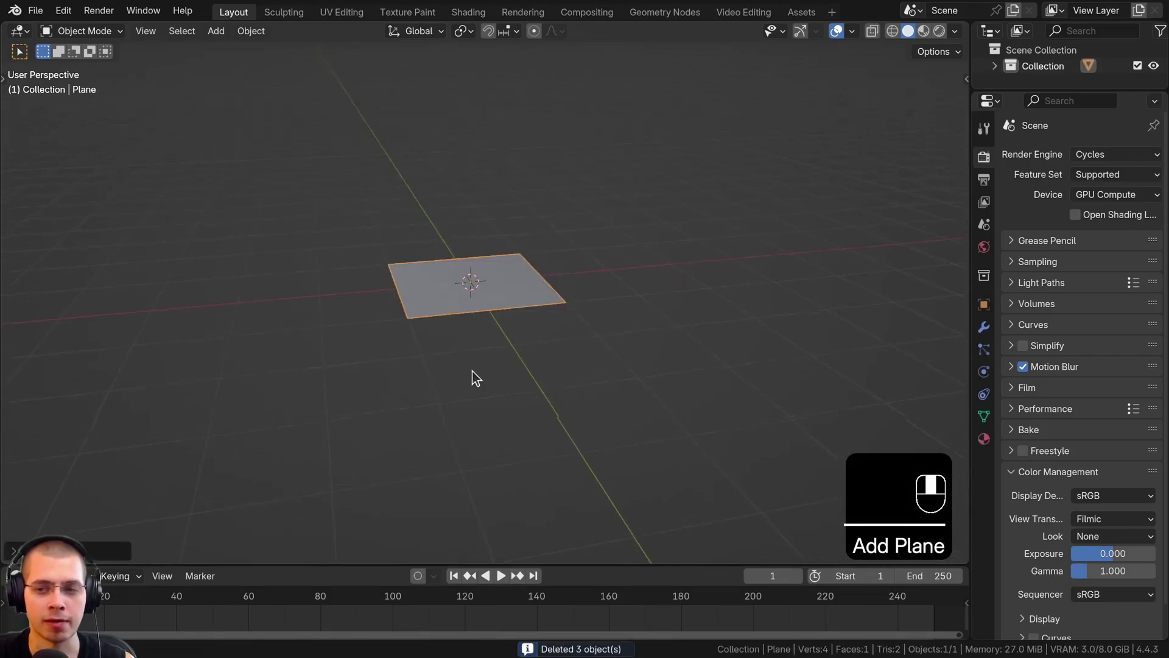
# - Add an Ocean modifier to the plane, widening the properties area to fit its settings
pyautogui.click(984, 329)
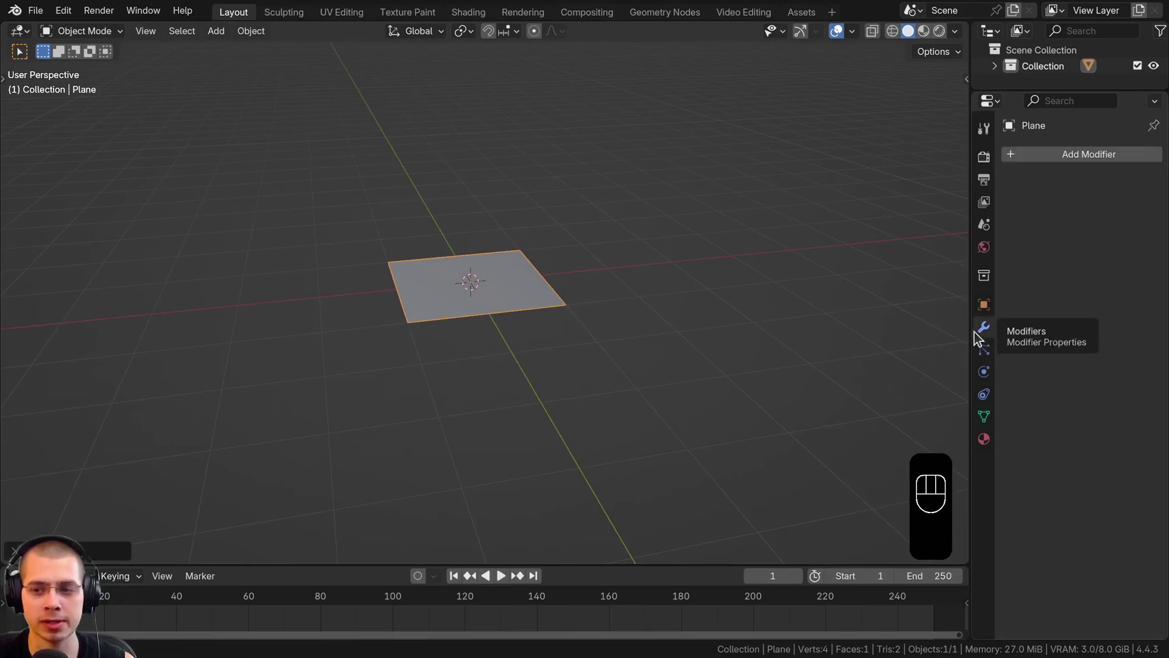
pyautogui.moveTo(972, 334); pyautogui.dragTo(883, 329)
pyautogui.click(1006, 155)
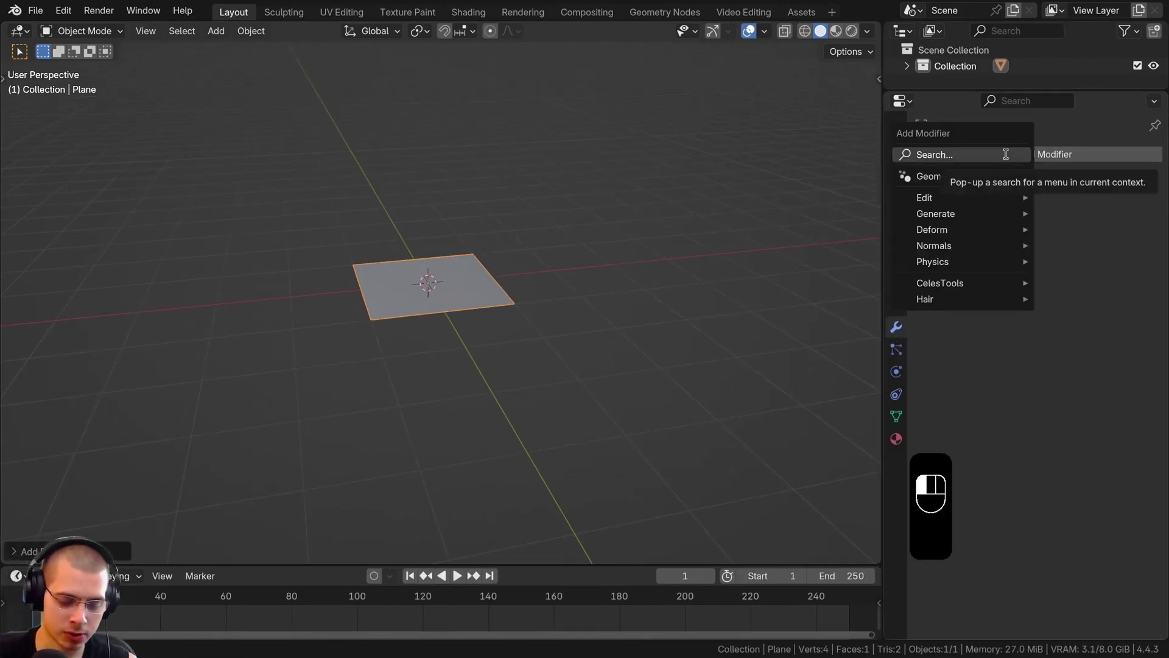
pyautogui.write('oc')
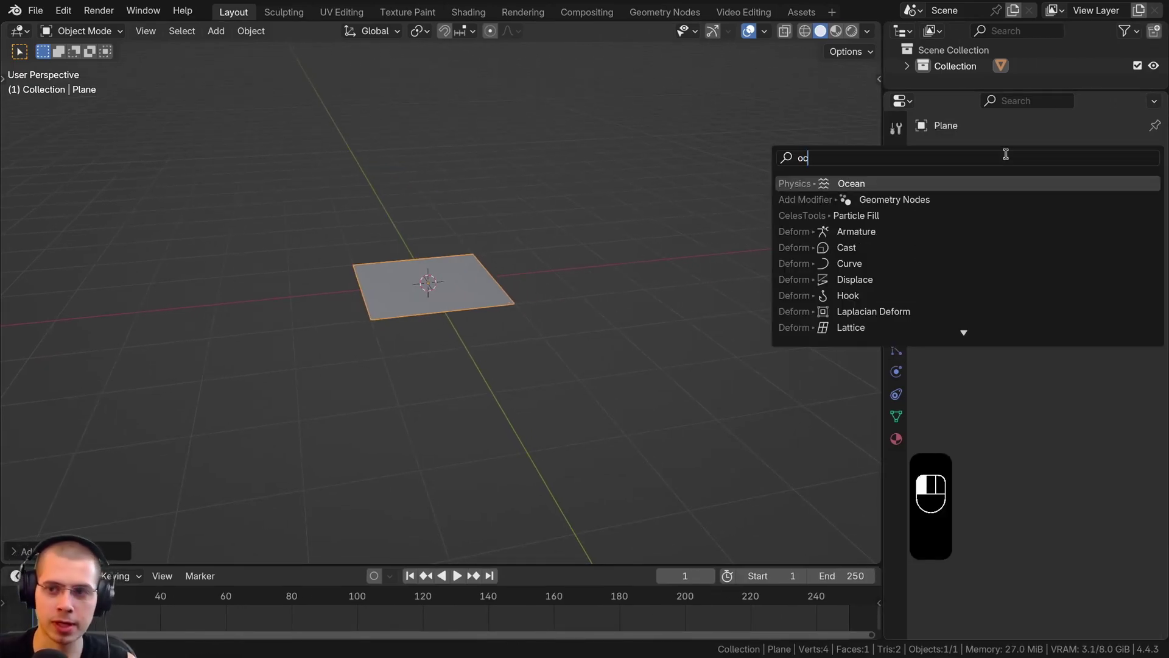
pyautogui.click(905, 183)
pyautogui.scroll(-5, 499, 306)
pyautogui.moveTo(509, 312); pyautogui.dragTo(499, 363, button='middle')
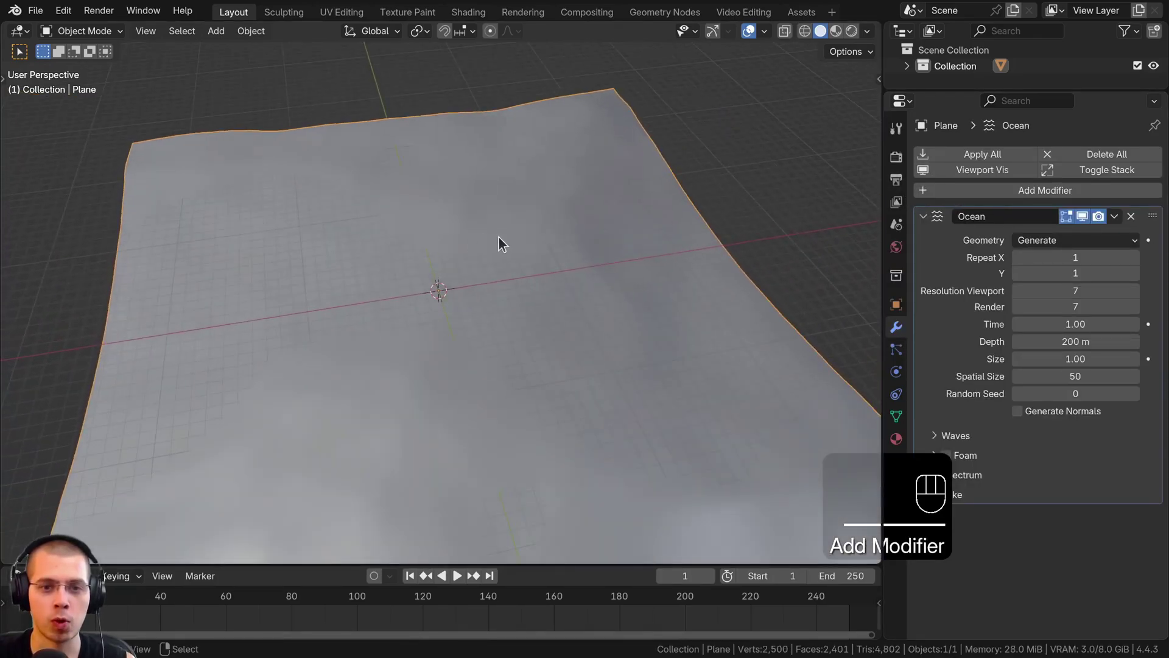
pyautogui.moveTo(485, 237); pyautogui.dragTo(530, 195, button='middle')
# - Preview the wave motion by temporarily varying the Ocean modifier's Time value, then cancel the change
pyautogui.moveTo(1056, 324); pyautogui.dragTo(1133, 324)
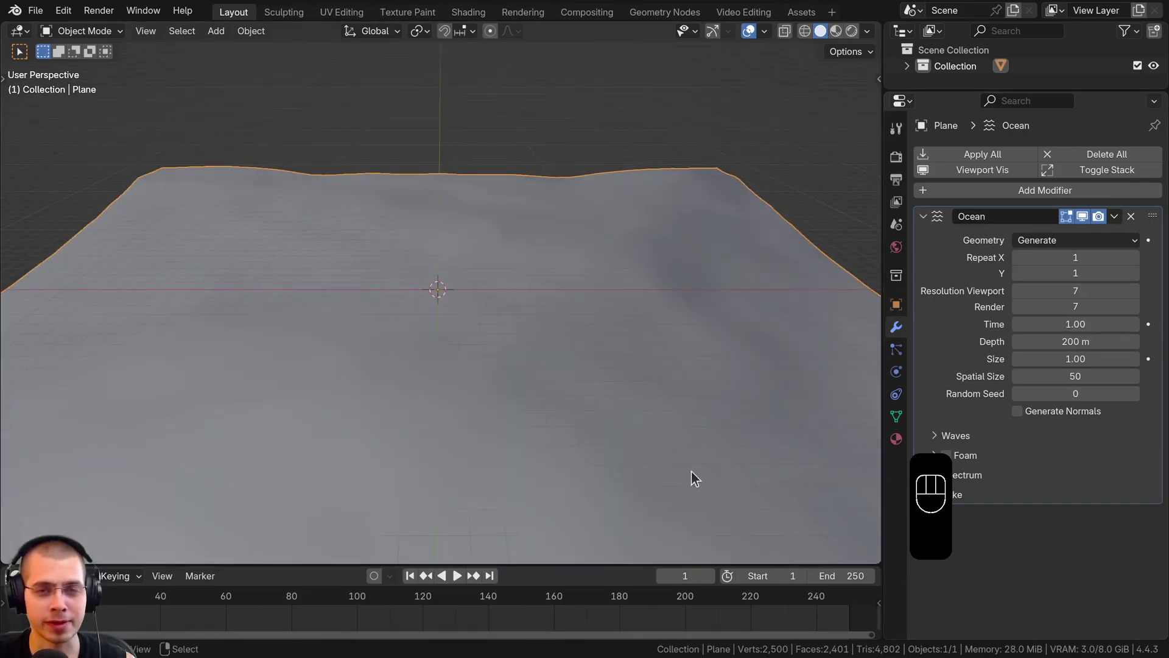
pyautogui.moveTo(282, 391); pyautogui.dragTo(198, 265, button='middle')
pyautogui.moveTo(445, 300); pyautogui.dragTo(515, 138, button='middle')
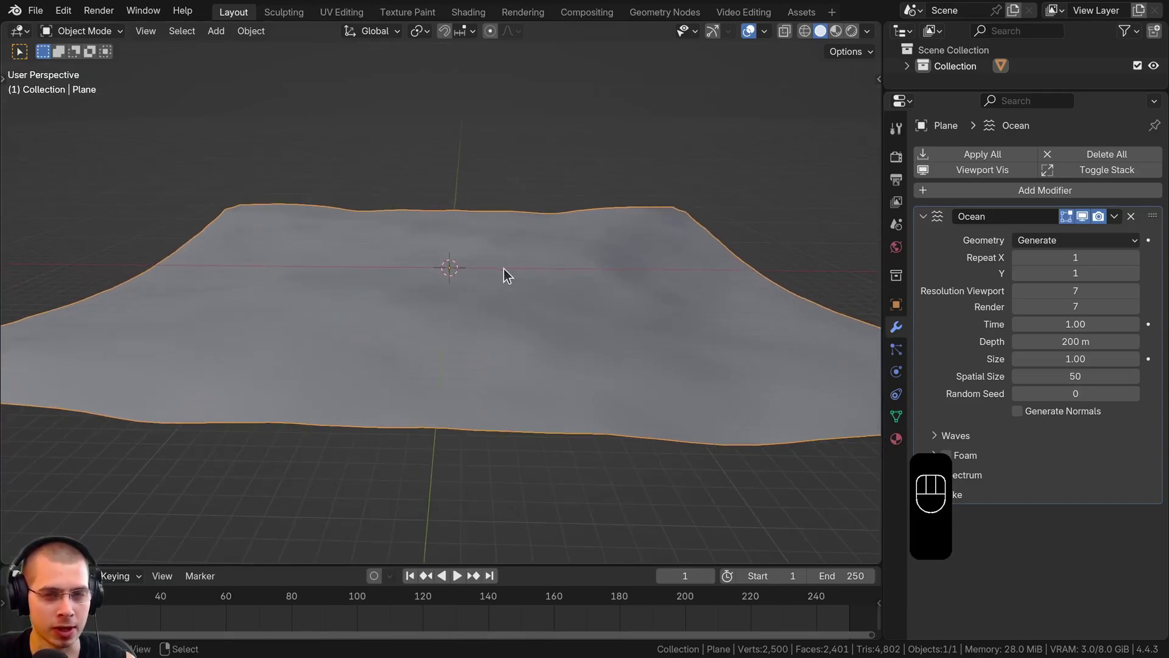
pyautogui.keyDown('shift'); pyautogui.moveTo(317, 288); pyautogui.dragTo(382, 280, button='middle'); pyautogui.keyUp('shift')
pyautogui.scroll(1, 365, 256)
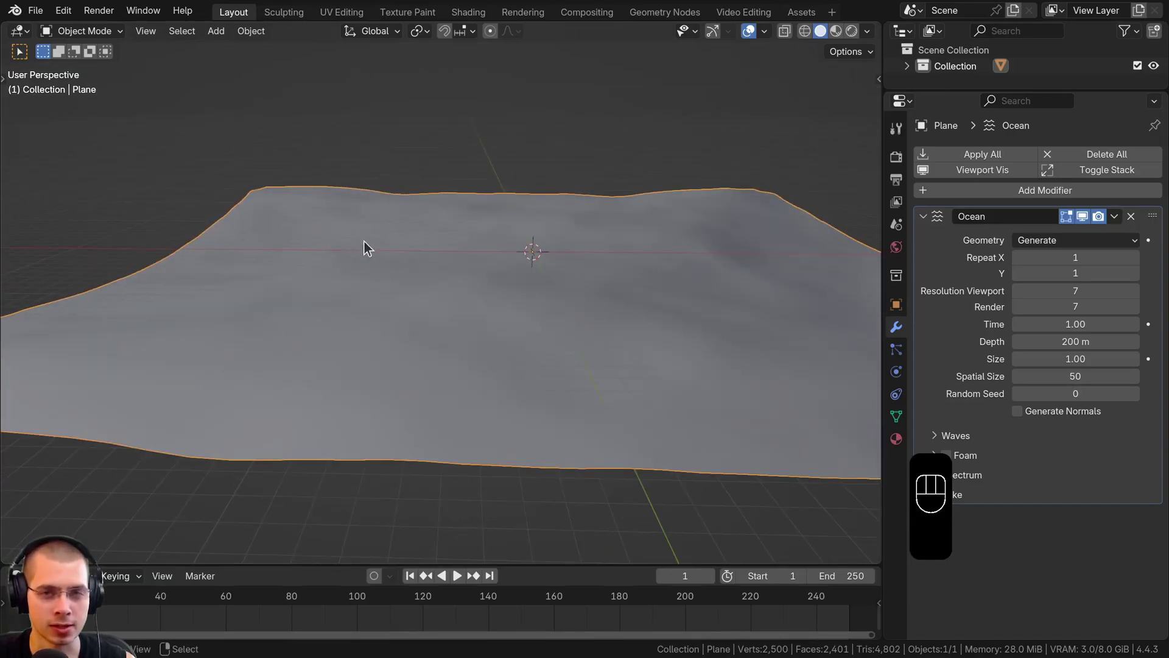
pyautogui.moveTo(464, 385); pyautogui.dragTo(406, 377, button='middle')
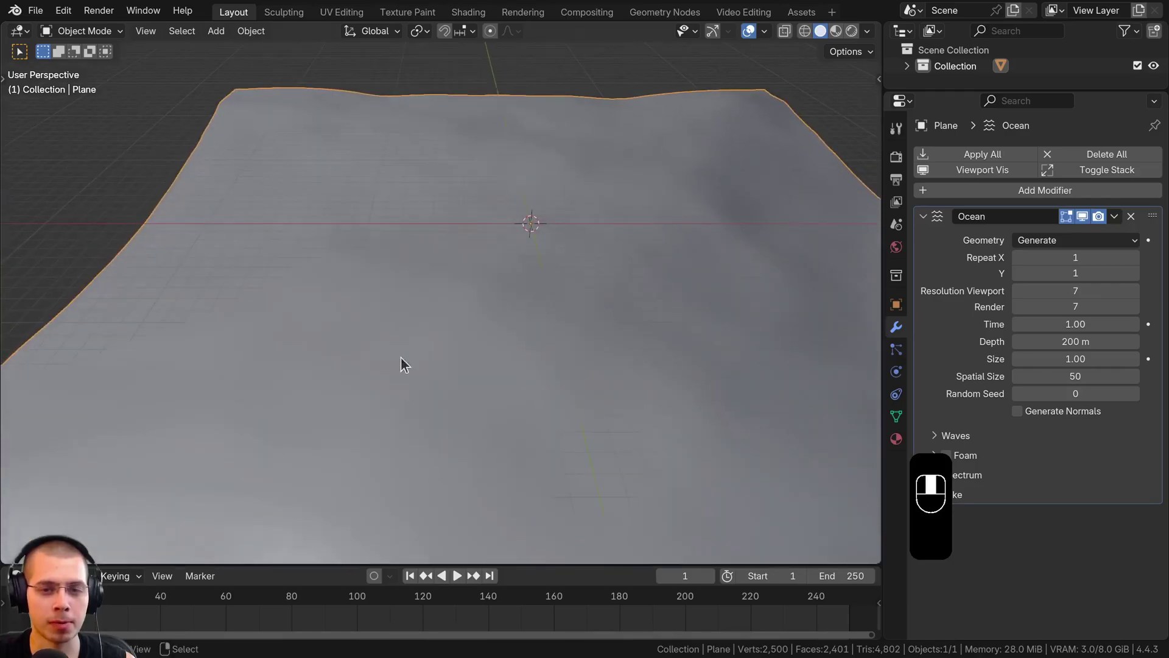
pyautogui.moveTo(707, 174); pyautogui.dragTo(704, 167, button='middle')
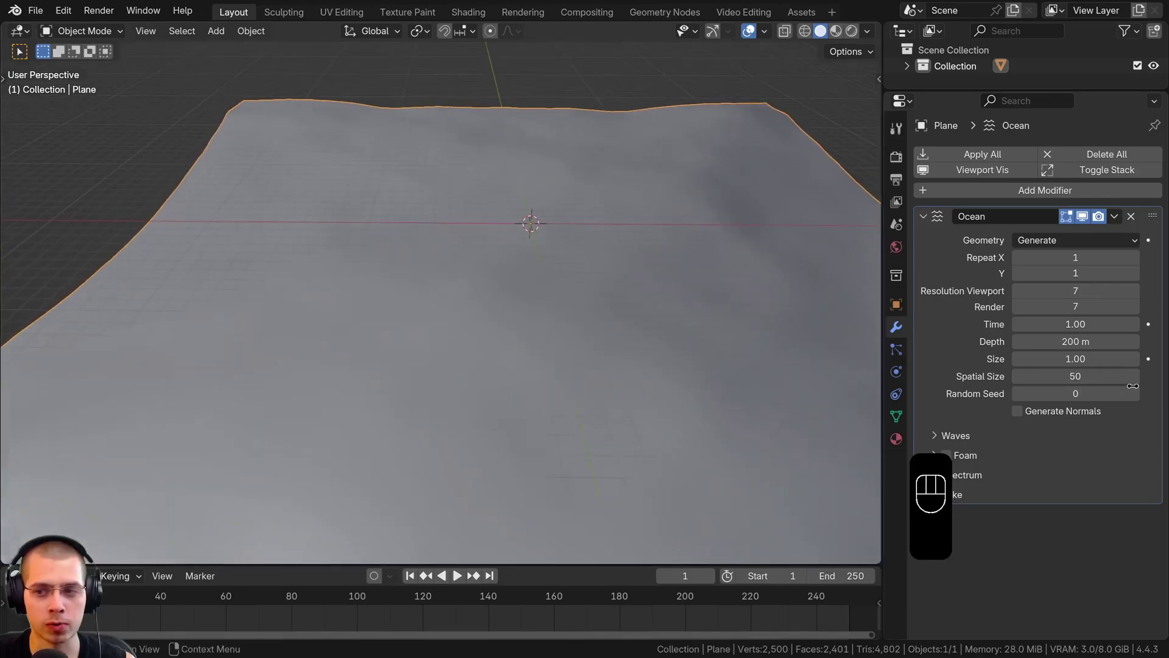
pyautogui.moveTo(1076, 324); pyautogui.dragTo(1119, 324)
pyautogui.rightClick(1076, 324)
# - Set the Ocean modifier's viewport and render resolution both to 15
pyautogui.keyDown('shift'); pyautogui.moveTo(599, 297); pyautogui.dragTo(552, 246, button='middle'); pyautogui.keyUp('shift')
pyautogui.scroll(-1, 573, 286)
pyautogui.scroll(-3, 552, 247)
pyautogui.moveTo(295, 290)
pyautogui.mouseDown(button='middle')
pyautogui.moveTo(423, 229)
pyautogui.moveTo(461, 302)
pyautogui.moveTo(575, 262)
pyautogui.moveTo(562, 287)
pyautogui.mouseUp(button='middle')
pyautogui.scroll(4, 576, 260)
pyautogui.scroll(-4, 577, 268)
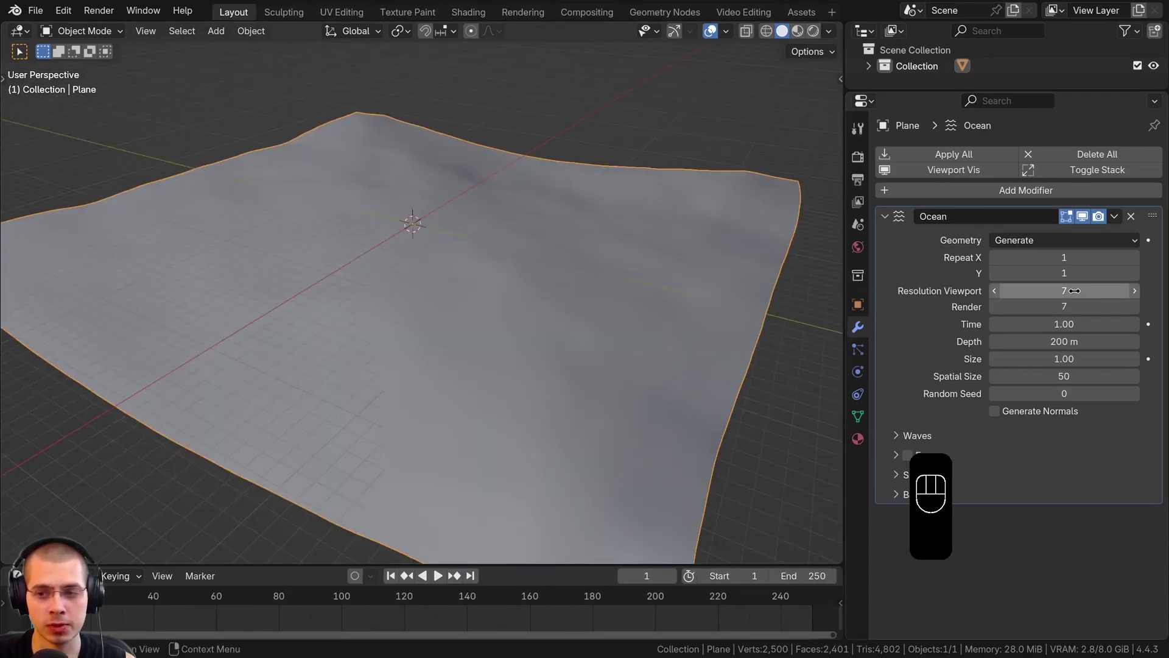
pyautogui.moveTo(1050, 305); pyautogui.dragTo(1048, 297)
pyautogui.write('15')
pyautogui.press('Return')
pyautogui.moveTo(554, 259); pyautogui.dragTo(536, 256, button='middle')
pyautogui.scroll(2, 536, 256)
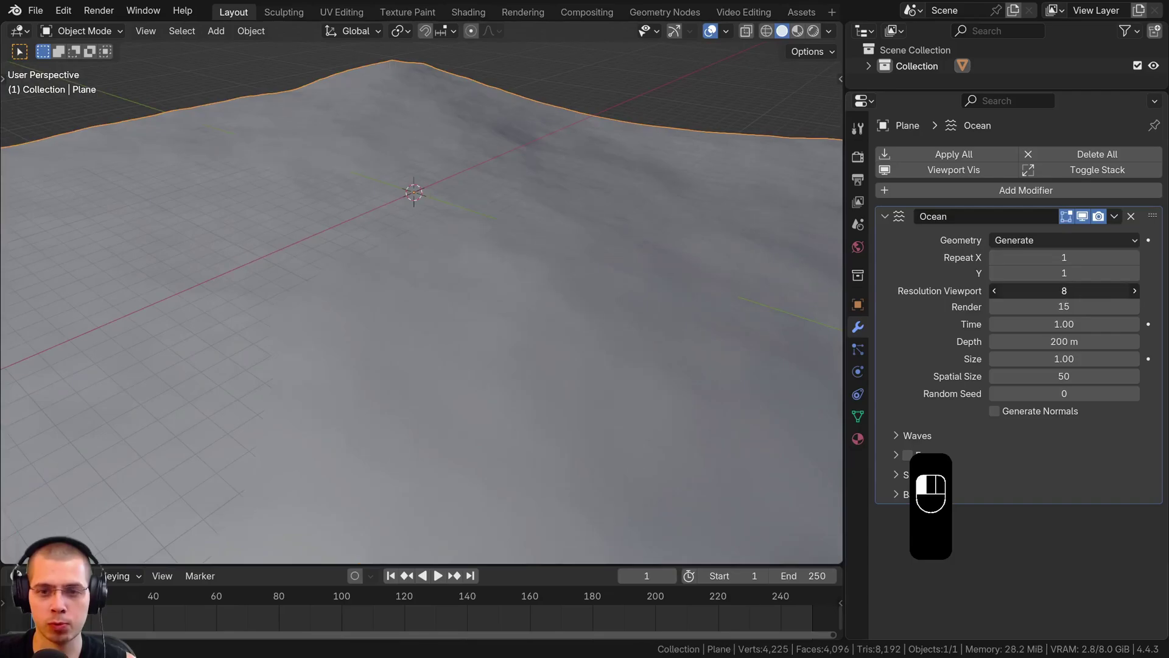
pyautogui.scroll(-4, 548, 225)
pyautogui.moveTo(447, 178); pyautogui.dragTo(400, 178, button='middle')
pyautogui.scroll(5, 402, 183)
pyautogui.keyDown('shift'); pyautogui.moveTo(660, 358); pyautogui.dragTo(468, 350, button='middle'); pyautogui.keyUp('shift')
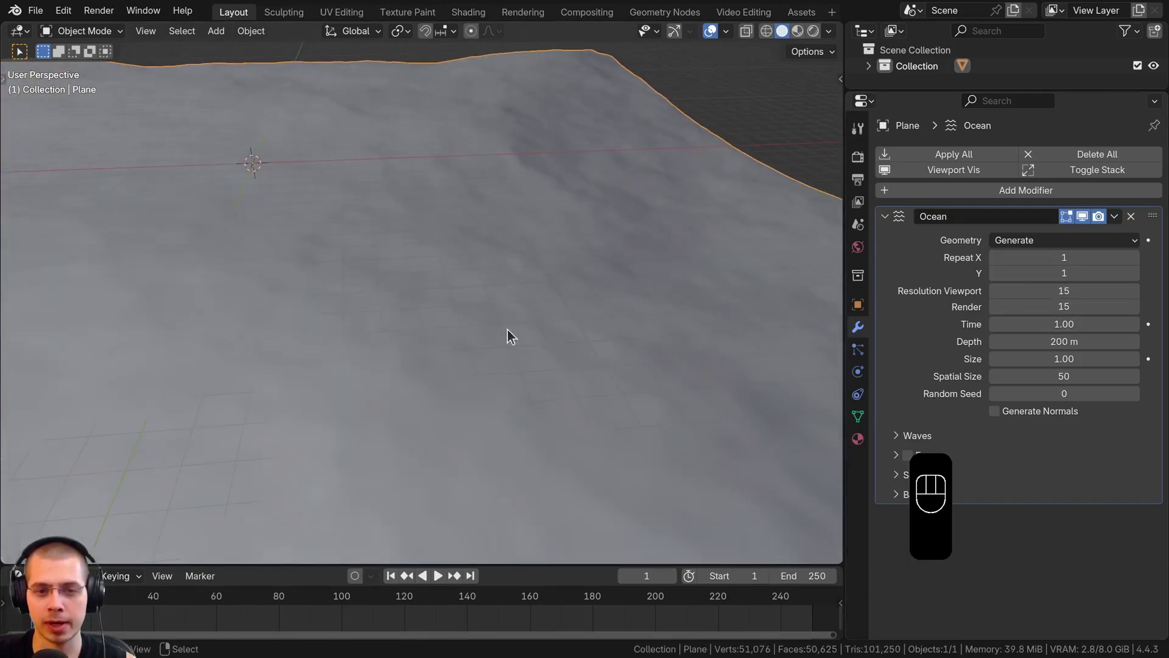
# - Set the wave Scale of the Ocean modifier to 0.3
pyautogui.scroll(-5, 363, 222)
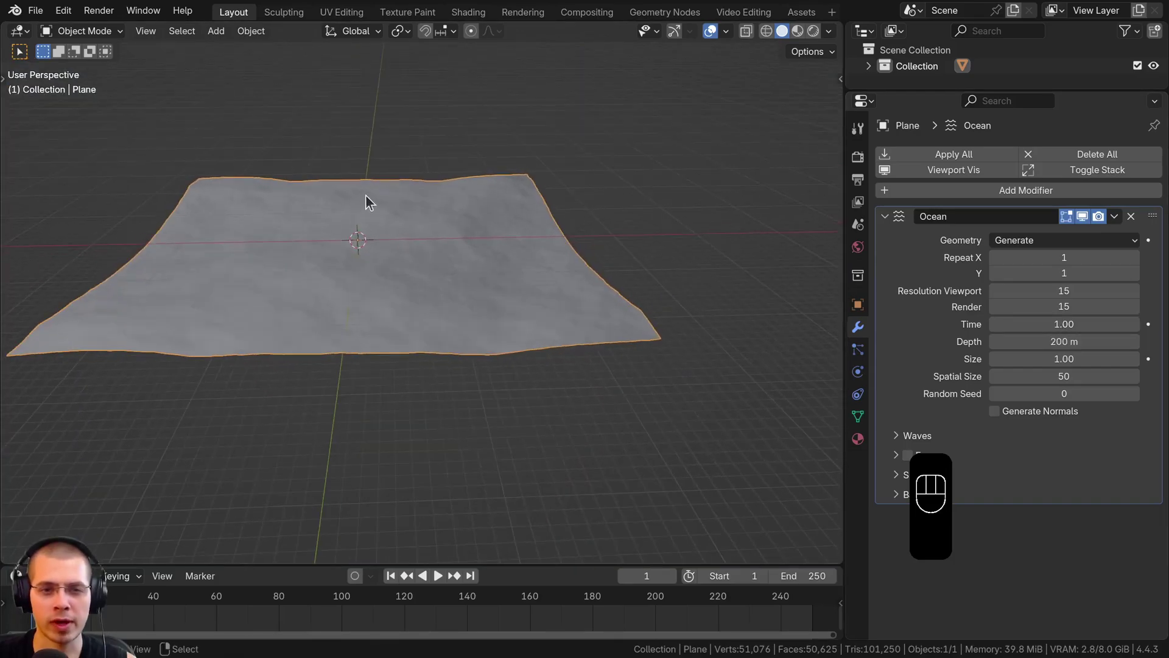
pyautogui.scroll(2, 454, 221)
pyautogui.moveTo(454, 221); pyautogui.dragTo(328, 227, button='middle')
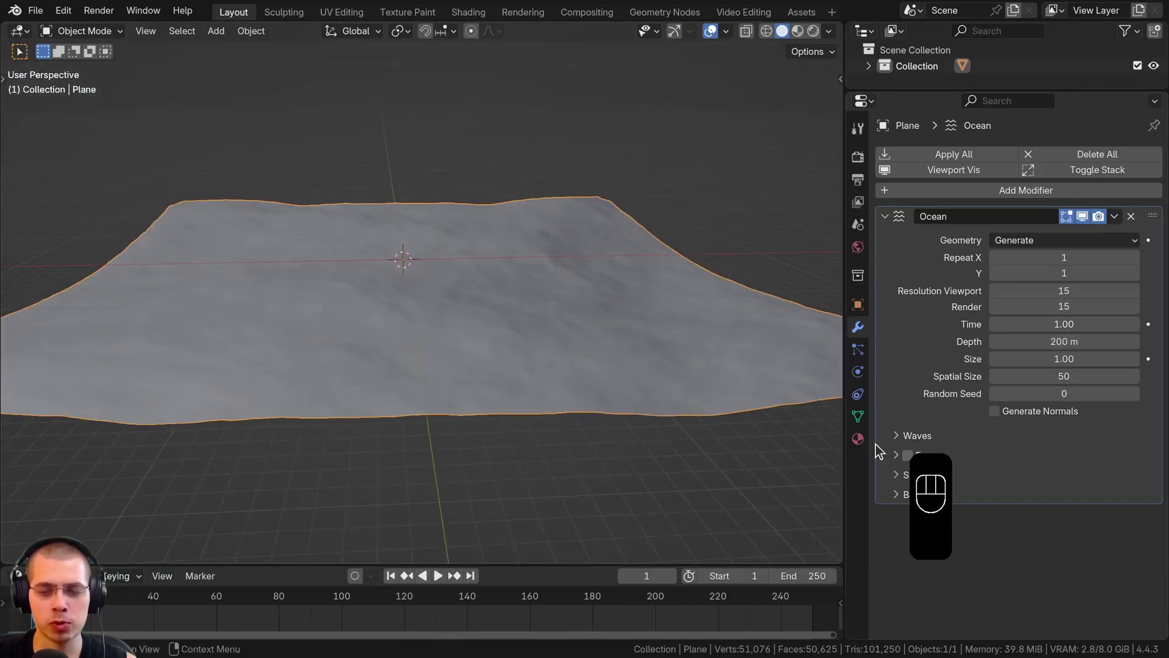
pyautogui.click(901, 436)
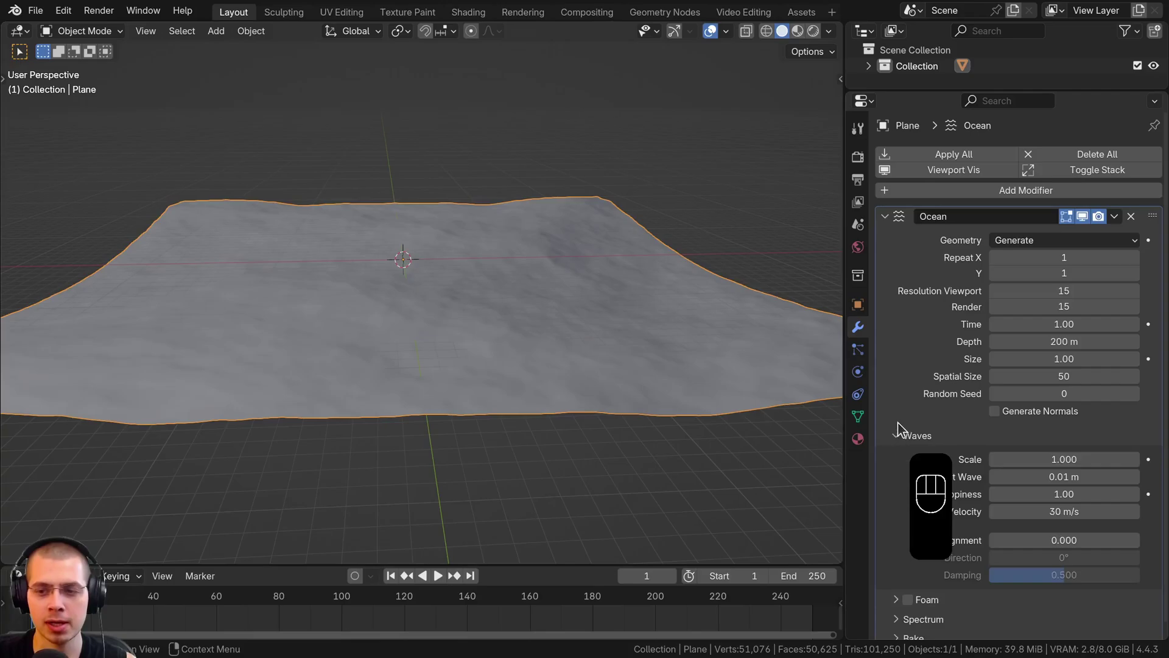
pyautogui.scroll(-1, 901, 430)
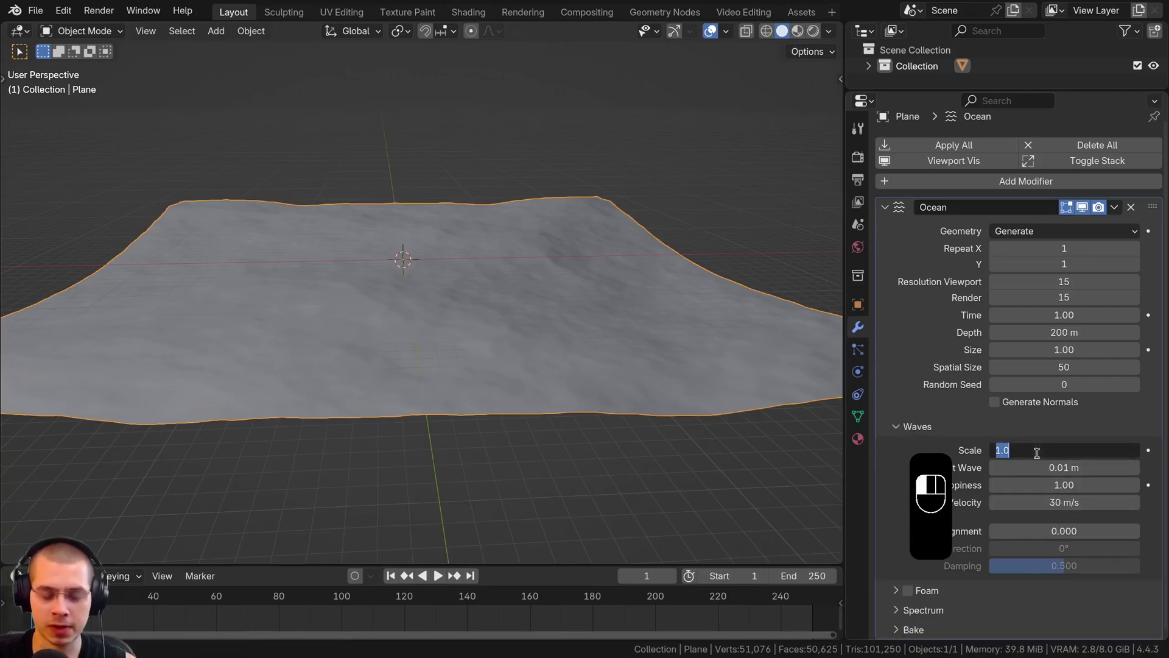
pyautogui.write('0.3')
pyautogui.press('Return')
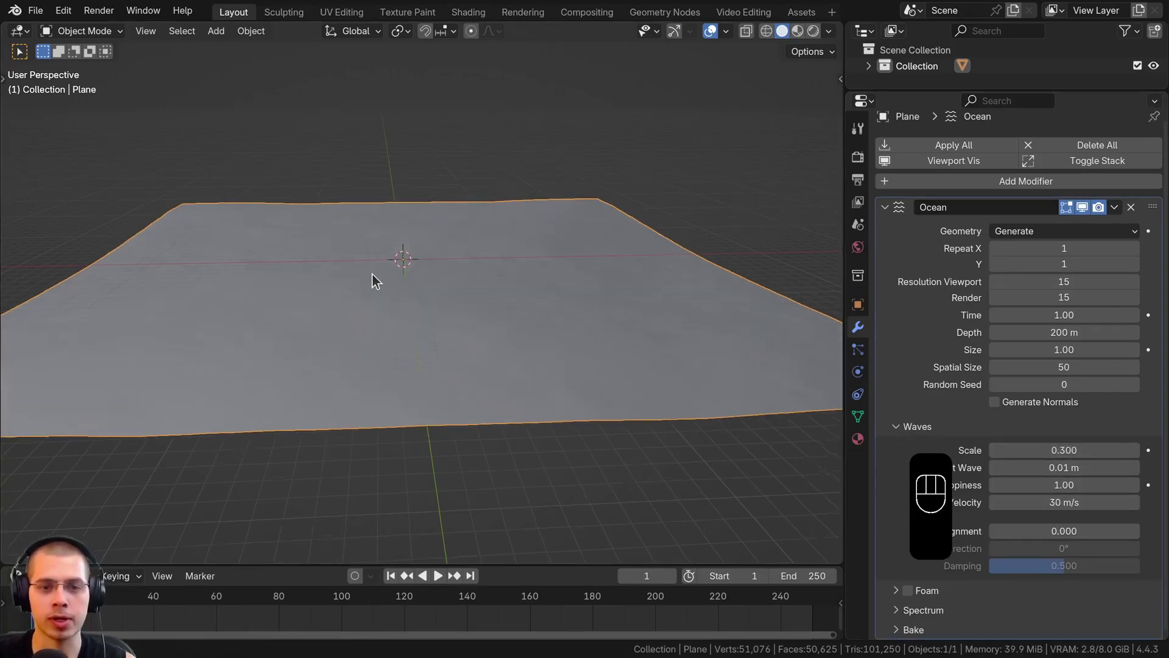
# - Scale the ocean plane down and, in top view, move it so one corner meets the world origin
pyautogui.press('s')
pyautogui.press('s')
pyautogui.click(518, 227)
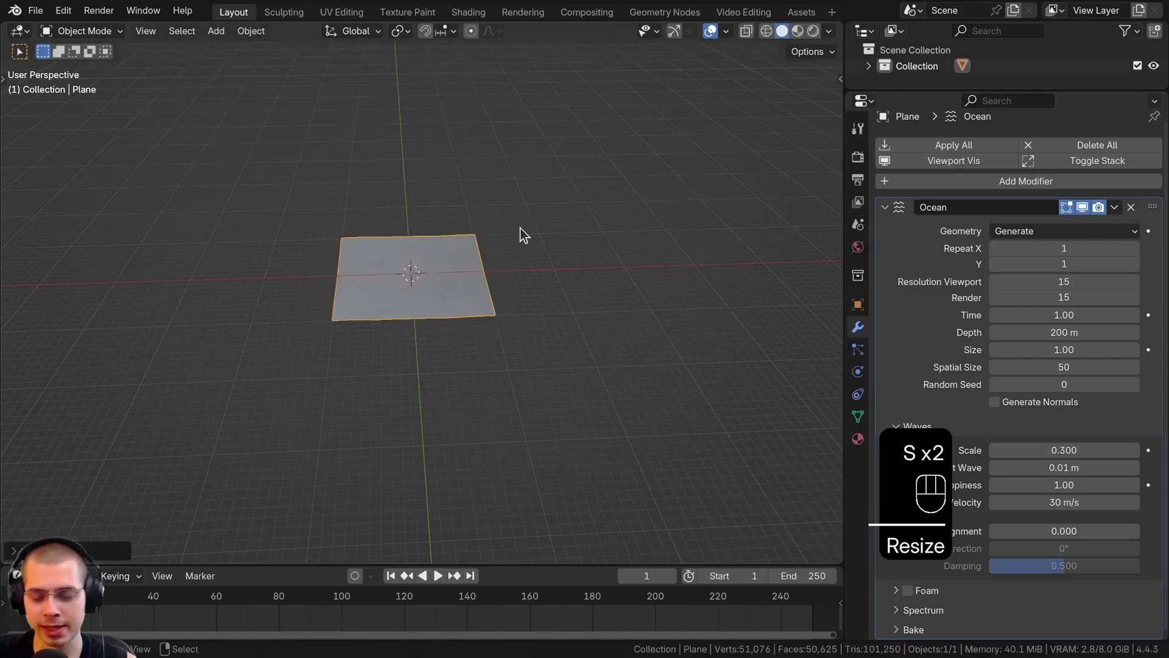
pyautogui.press('KP_7')
pyautogui.press('s')
pyautogui.click(484, 222)
pyautogui.press('g')
pyautogui.click(425, 299)
pyautogui.press('s')
pyautogui.click(454, 300)
pyautogui.press('g')
pyautogui.click(466, 303)
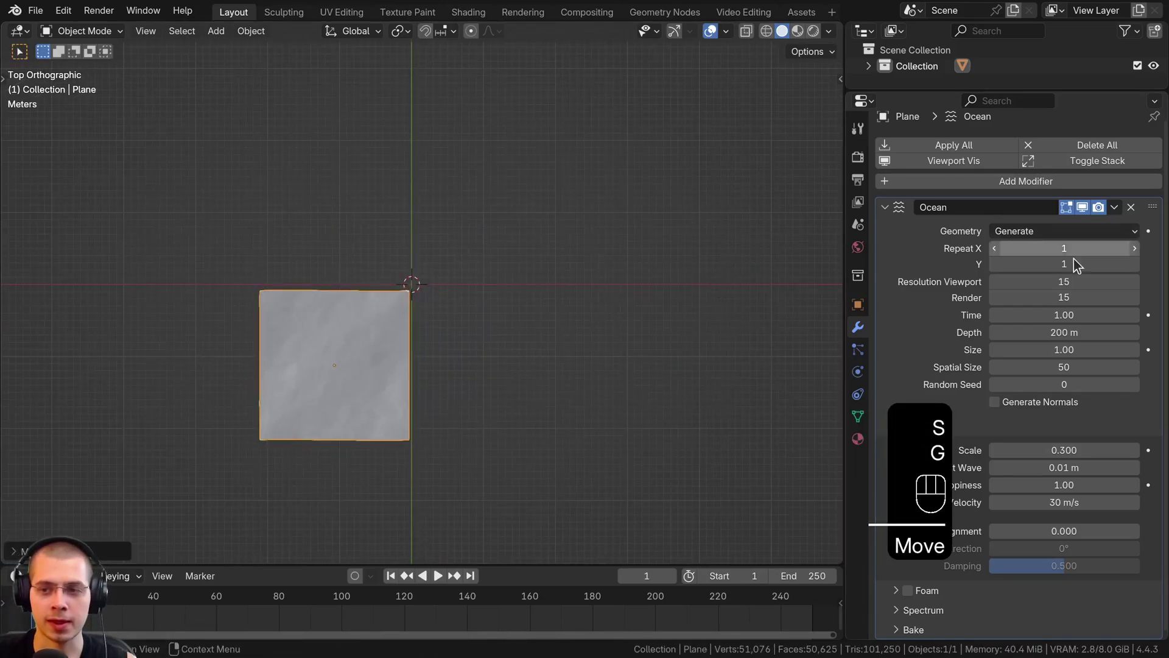
# - Set the ocean's Repeat X and Y to 2, and adjust its position and size around the origin
pyautogui.click(1135, 248)
pyautogui.click(1135, 264)
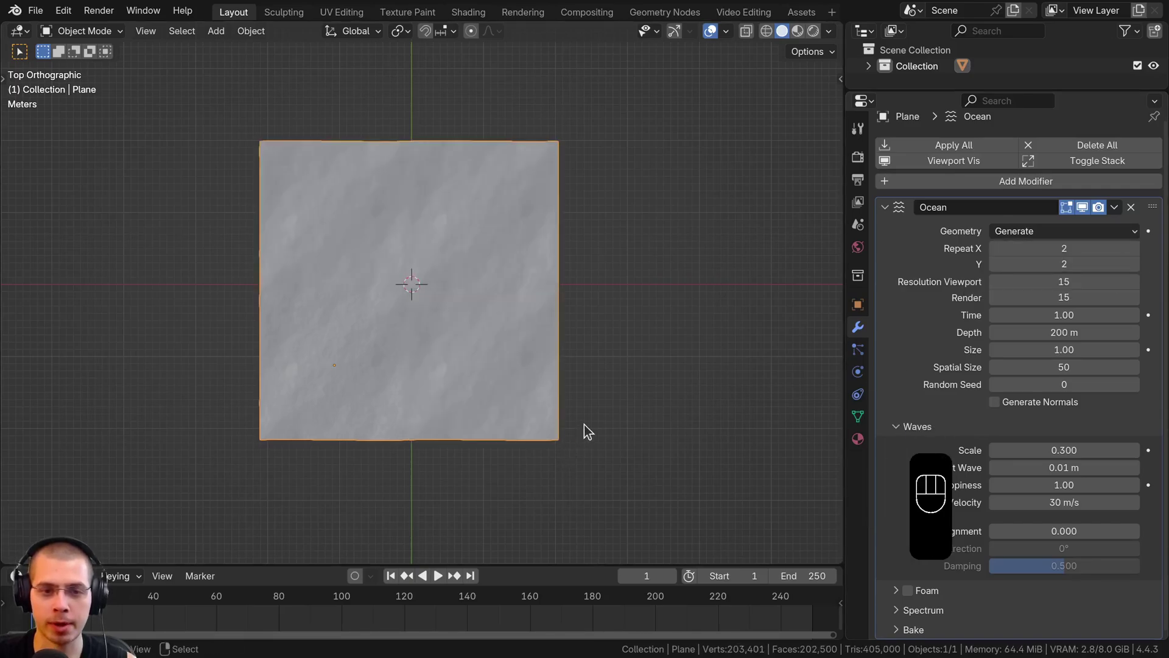
pyautogui.press('g')
pyautogui.click(496, 213)
pyautogui.press('s')
pyautogui.click(478, 338)
pyautogui.scroll(-1, 477, 338)
pyautogui.moveTo(478, 338); pyautogui.dragTo(482, 280, button='middle')
pyautogui.scroll(3, 482, 281)
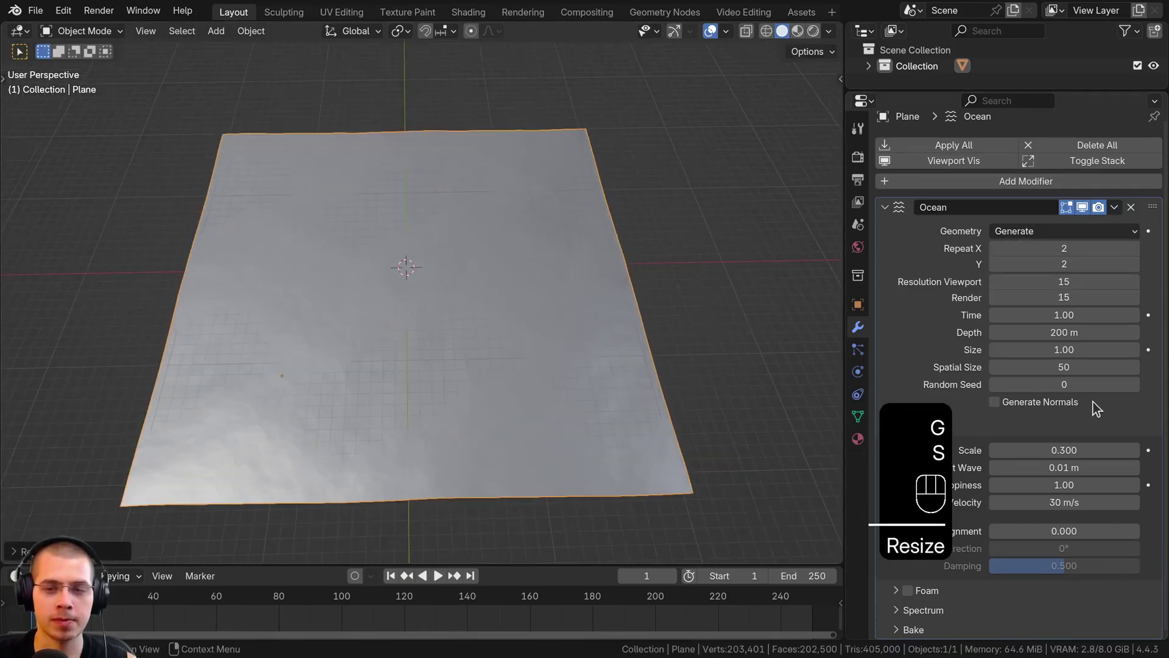
# - Preview the enlarged ocean's motion through its Time value and inspect the surface from several angles
pyautogui.moveTo(1064, 315); pyautogui.dragTo(1129, 315)
pyautogui.moveTo(434, 348); pyautogui.dragTo(499, 268, button='middle')
pyautogui.scroll(3, 355, 327)
pyautogui.scroll(-4, 316, 350)
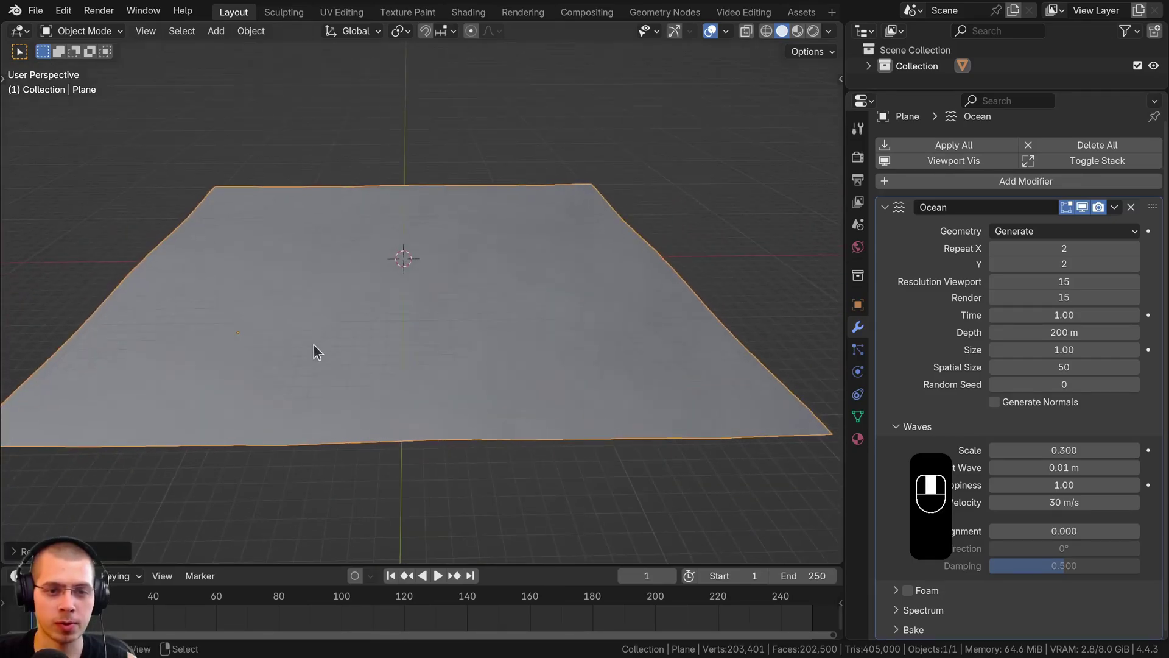
pyautogui.moveTo(317, 350); pyautogui.dragTo(318, 405, button='middle')
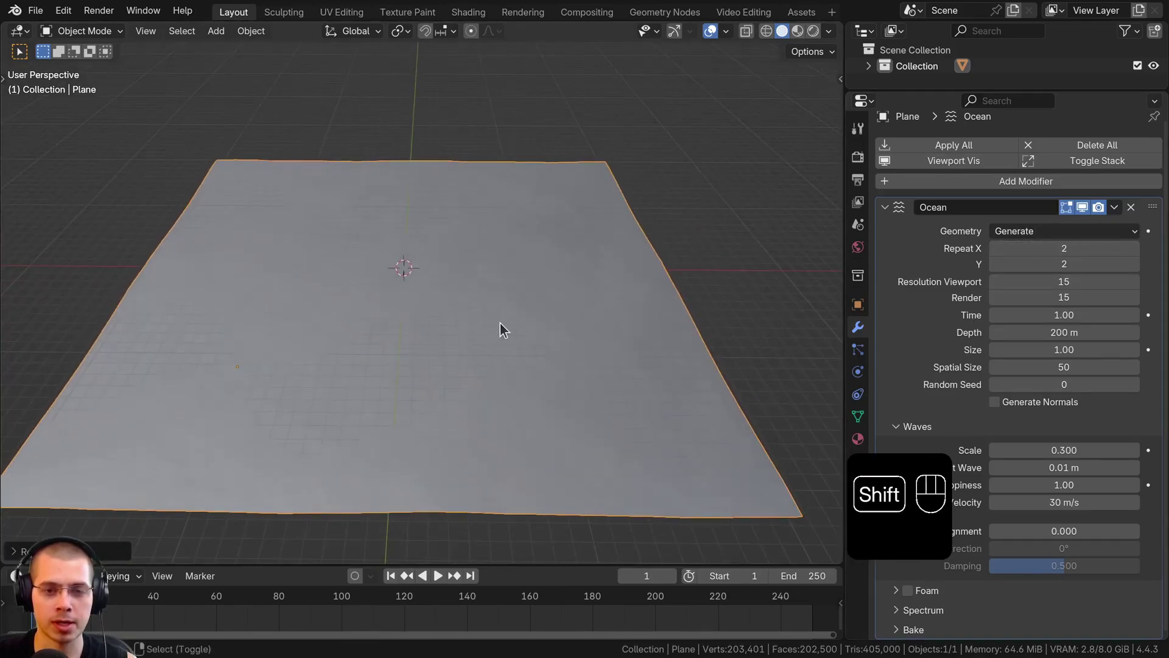
pyautogui.moveTo(502, 329); pyautogui.dragTo(329, 235, button='middle')
pyautogui.keyDown('shift'); pyautogui.moveTo(329, 234); pyautogui.dragTo(274, 170, button='middle'); pyautogui.keyUp('shift')
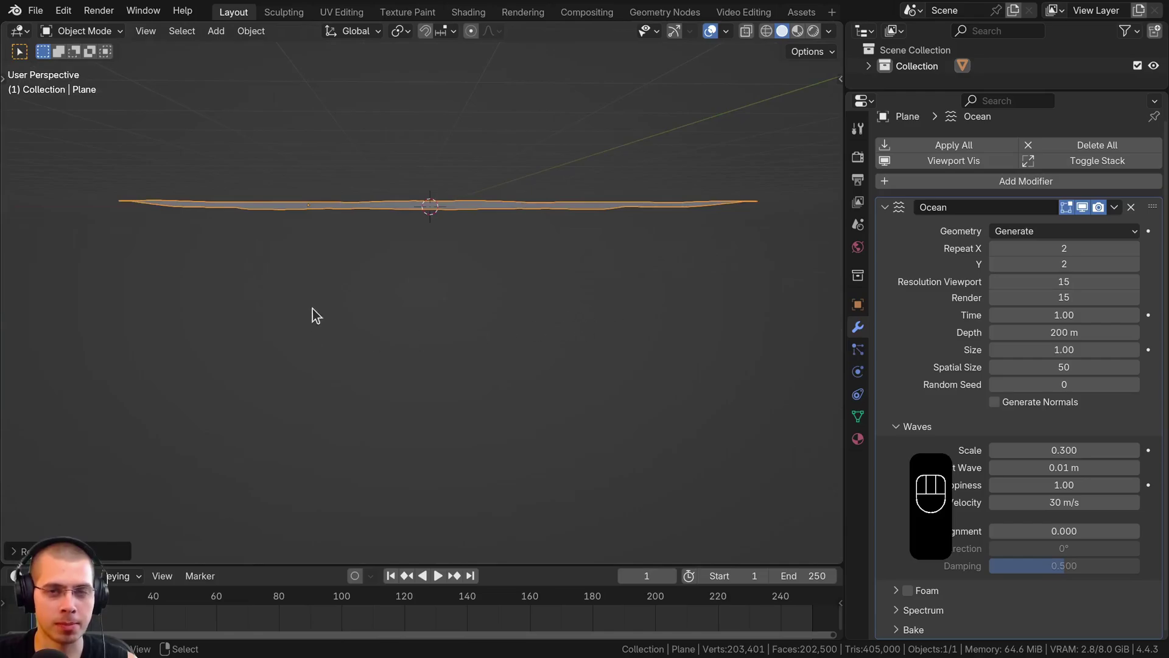
pyautogui.moveTo(312, 323); pyautogui.dragTo(488, 139, button='middle')
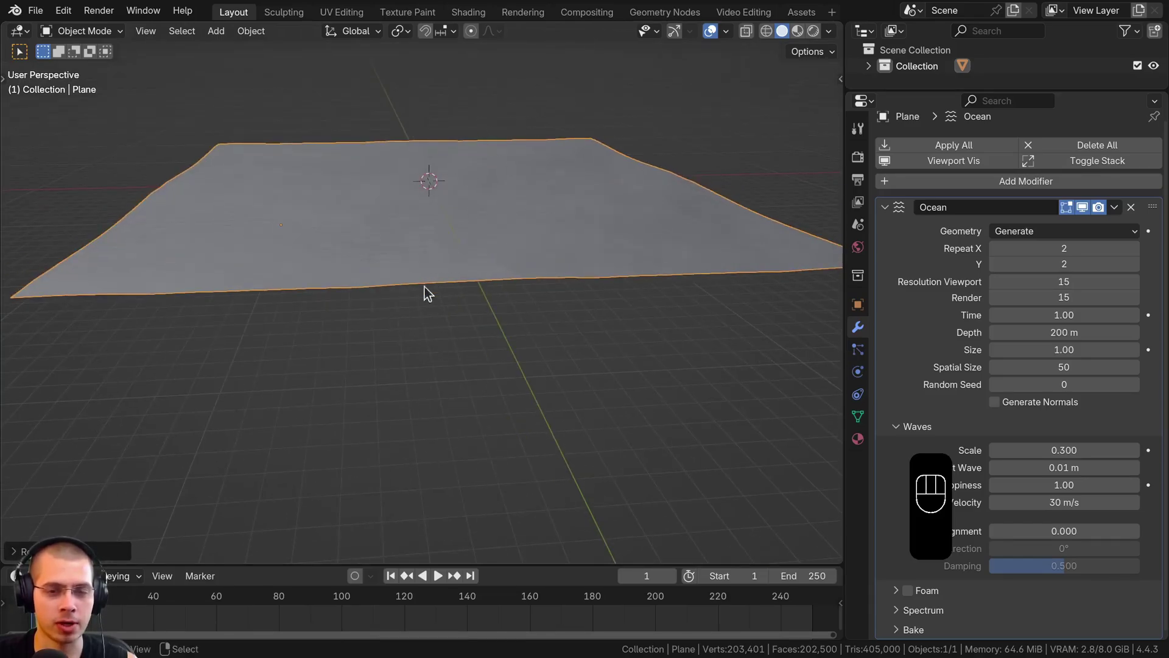
pyautogui.moveTo(615, 326); pyautogui.dragTo(397, 89, button='middle')
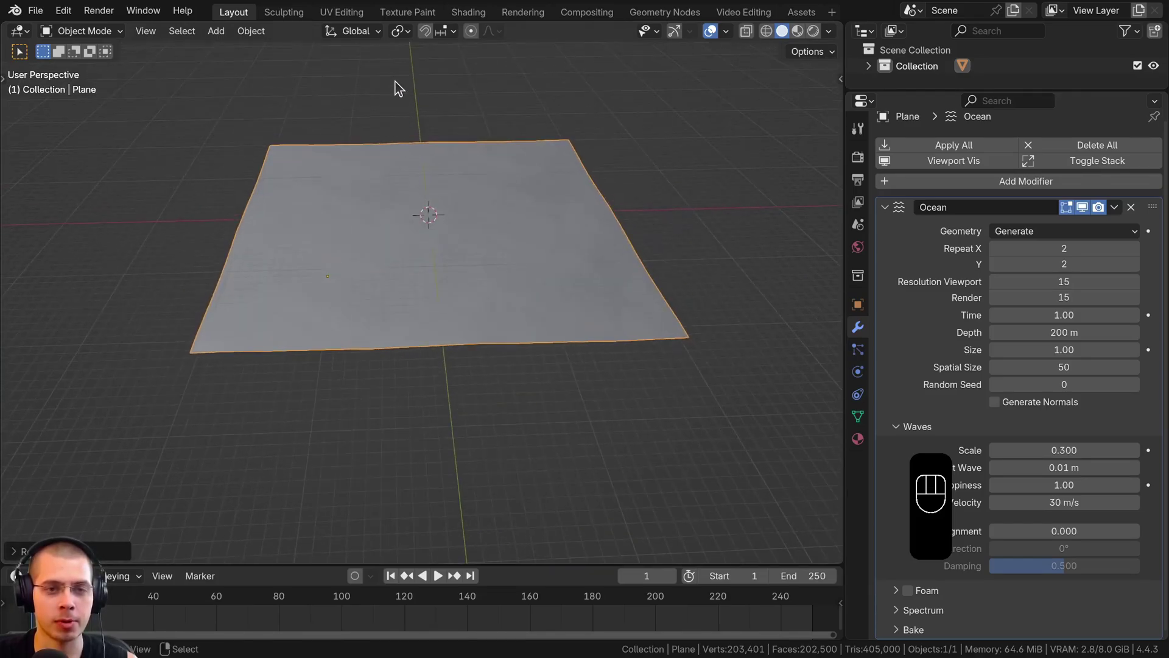
# - Add a mesh cube at the world origin for the pool body
pyautogui.hotkey('shift', 'a')
pyautogui.moveTo(396, 81)
pyautogui.click(462, 97)
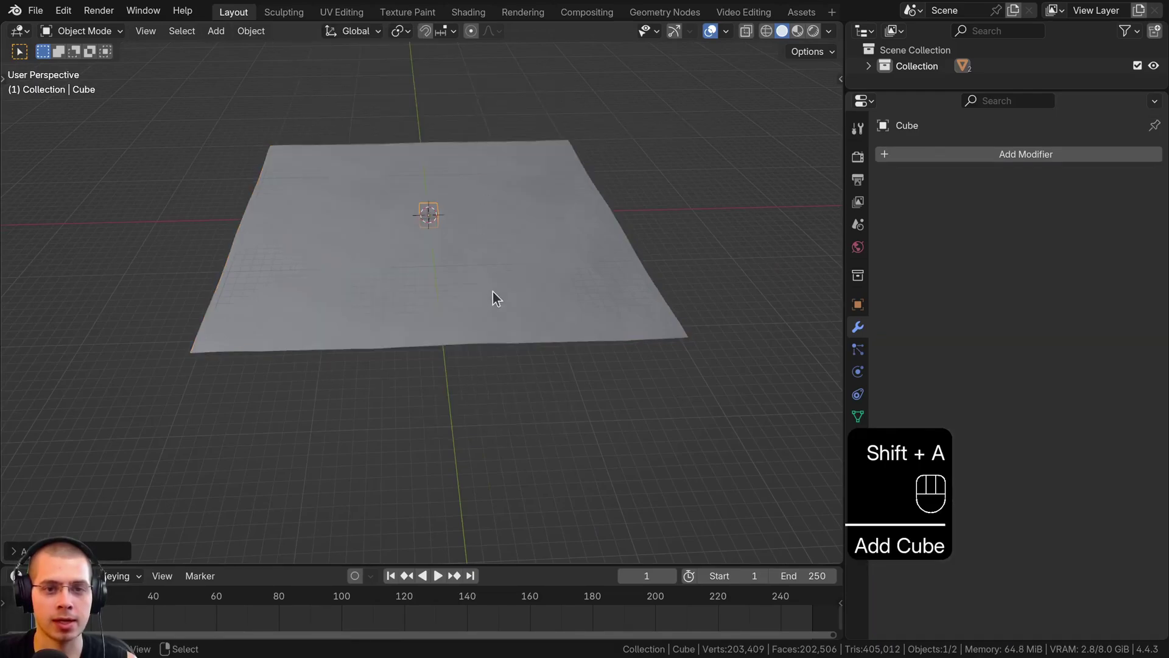
pyautogui.moveTo(493, 295); pyautogui.dragTo(433, 229, button='middle')
# - Scale the cube up and position it in top view so it sits just inside the ocean's edges
pyautogui.press('s')
pyautogui.click(508, 213)
pyautogui.press('KP_7')
pyautogui.press('s')
pyautogui.click(637, 299)
pyautogui.press('g')
pyautogui.press('s')
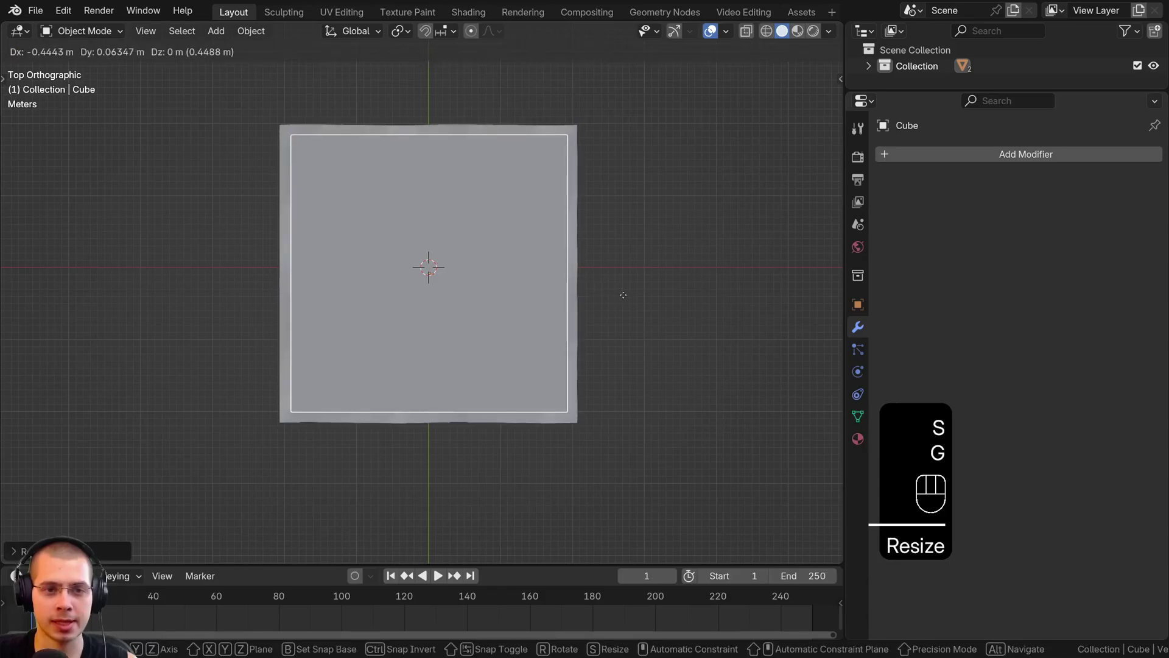
pyautogui.press('g')
pyautogui.click(591, 281)
# - In Edit Mode, scale the cube's mesh along Z in front view to about half its width
pyautogui.press('KP_1')
pyautogui.press('Tab')
pyautogui.press('s')
pyautogui.press('z')
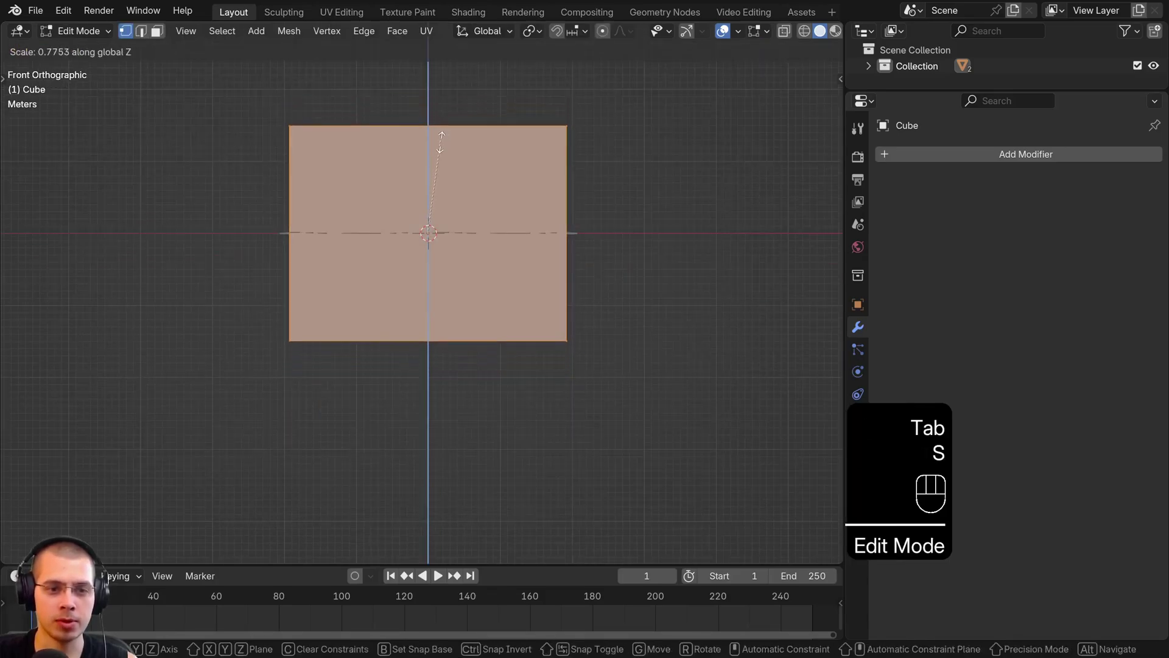
pyautogui.click(445, 177)
# - Select the cube's top vertices in wireframe and lower them along Z to just above the water surface
pyautogui.keyDown('shift'); pyautogui.moveTo(290, 250); pyautogui.dragTo(373, 235, button='middle'); pyautogui.keyUp('shift')
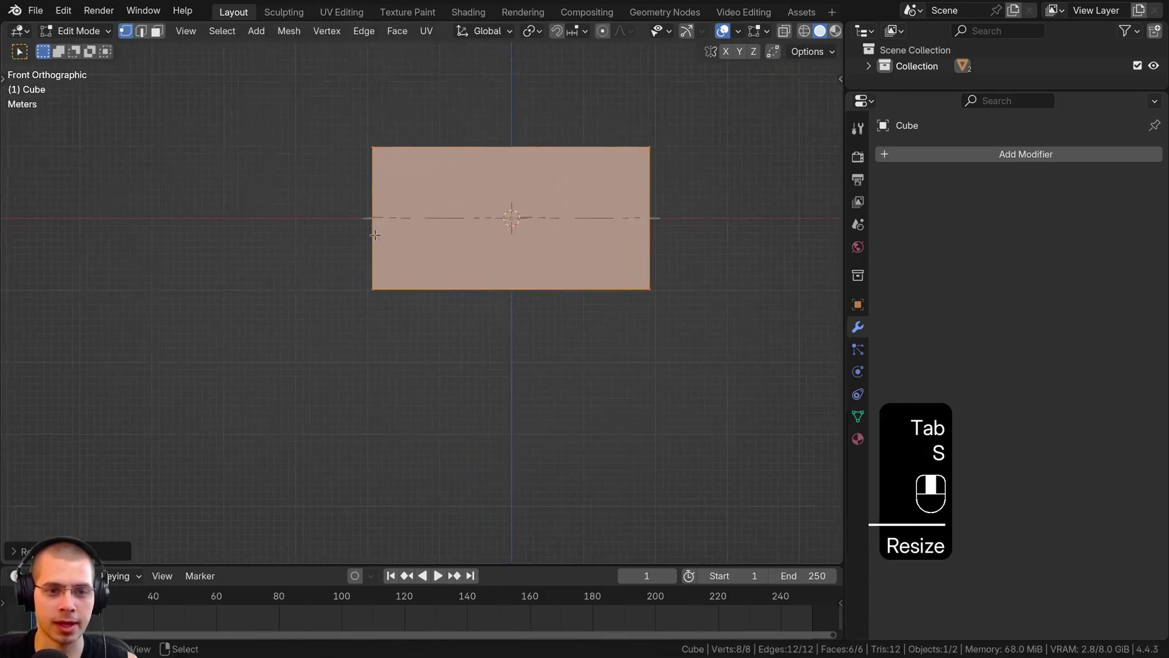
pyautogui.scroll(3, 373, 235)
pyautogui.scroll(-1, 338, 281)
pyautogui.keyDown('shift'); pyautogui.moveTo(517, 146); pyautogui.dragTo(504, 258, button='middle'); pyautogui.keyUp('shift')
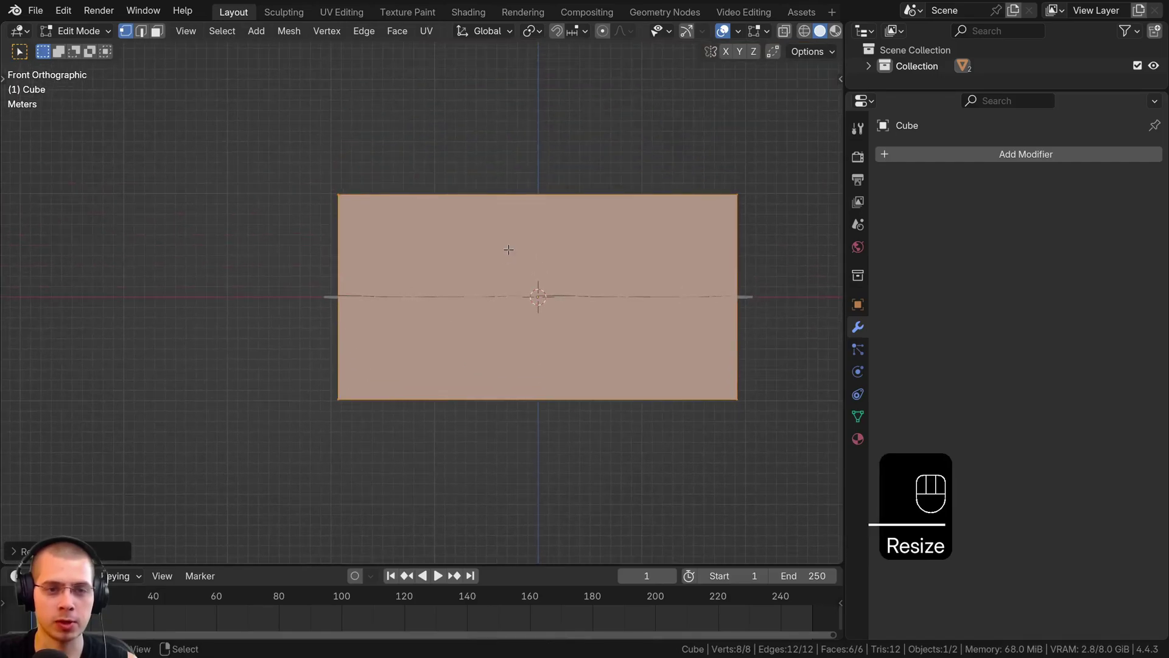
pyautogui.press('z')
pyautogui.click(255, 224)
pyautogui.press('a')
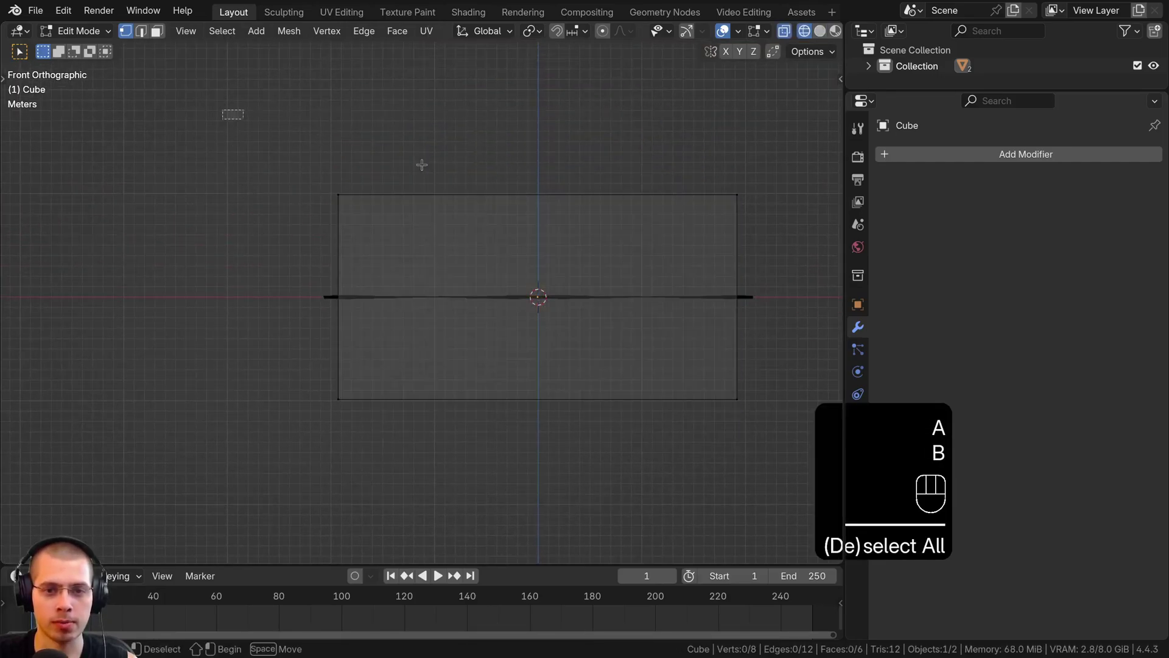
pyautogui.moveTo(226, 110); pyautogui.dragTo(771, 220)
pyautogui.press('g')
pyautogui.press('z')
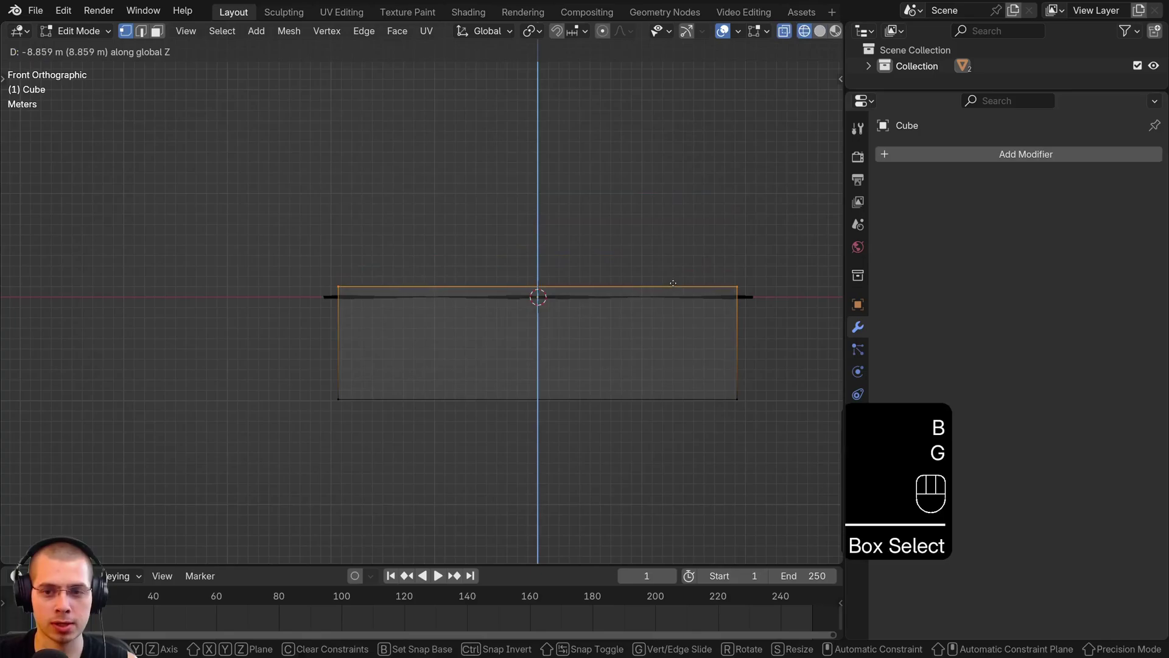
pyautogui.click(678, 283)
pyautogui.press('z')
pyautogui.click(716, 282)
# - Delete the cube's top face so the pool body is open above the water
pyautogui.moveTo(646, 259)
pyautogui.mouseDown(button='middle')
pyautogui.moveTo(630, 308)
pyautogui.moveTo(590, 271)
pyautogui.mouseUp(button='middle')
pyautogui.scroll(-1, 627, 305)
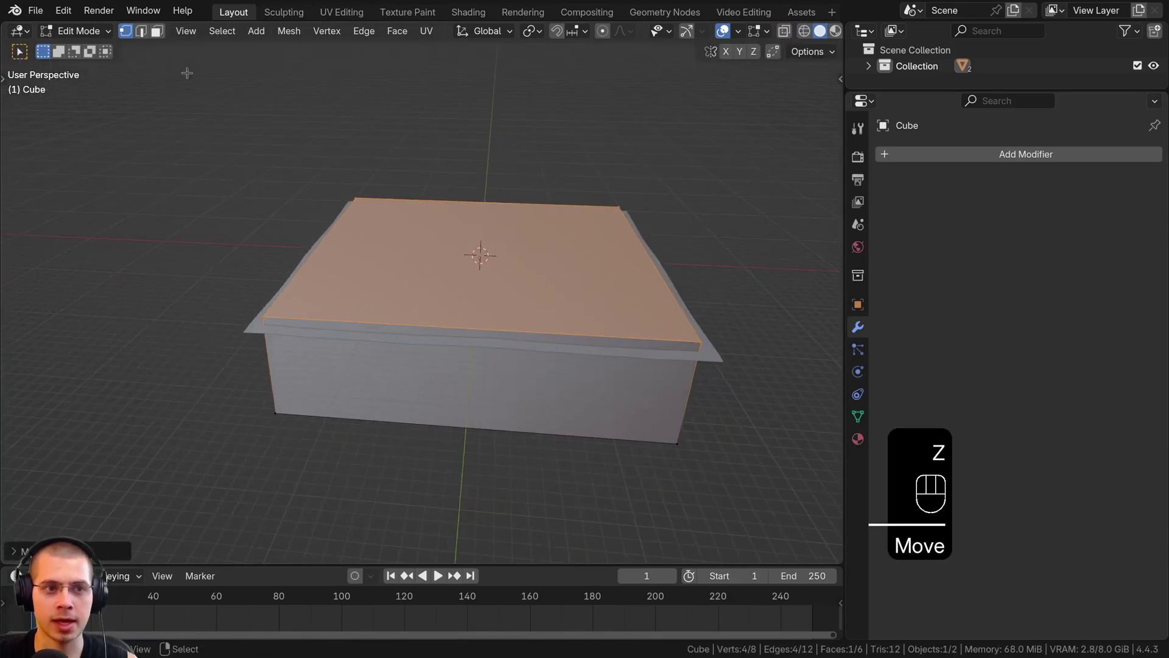
pyautogui.click(158, 31)
pyautogui.click(427, 243)
pyautogui.press('x')
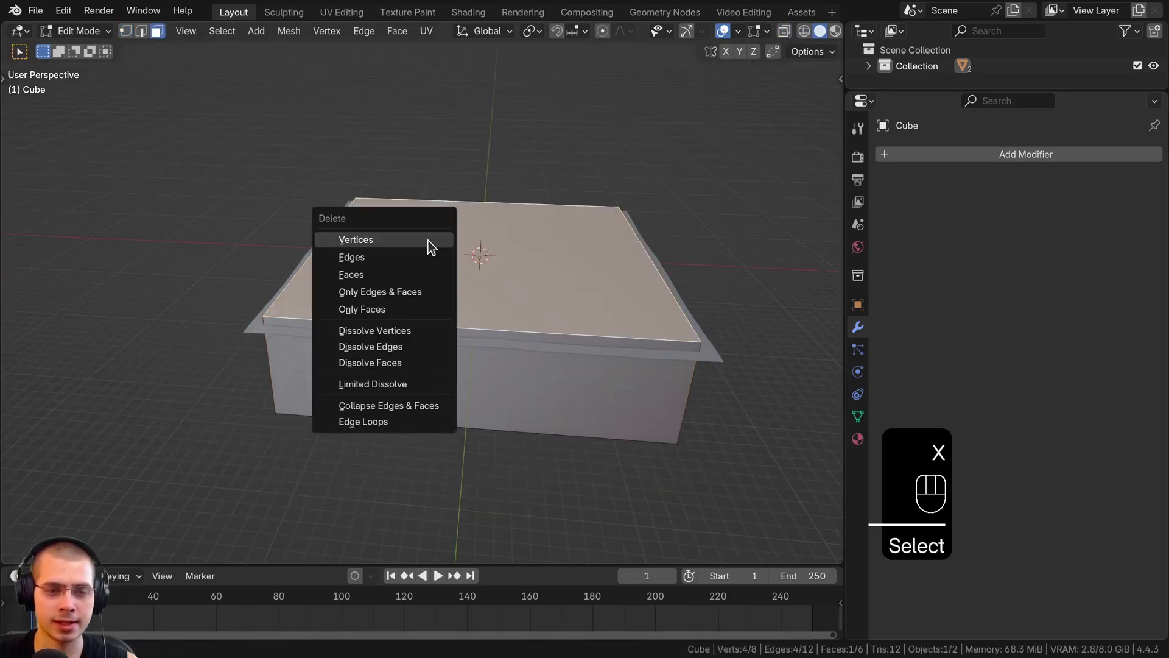
pyautogui.click(378, 275)
# - Extrude the pool's open top edge loop and scale it outward into a wide flat deck around the water
pyautogui.click(127, 32)
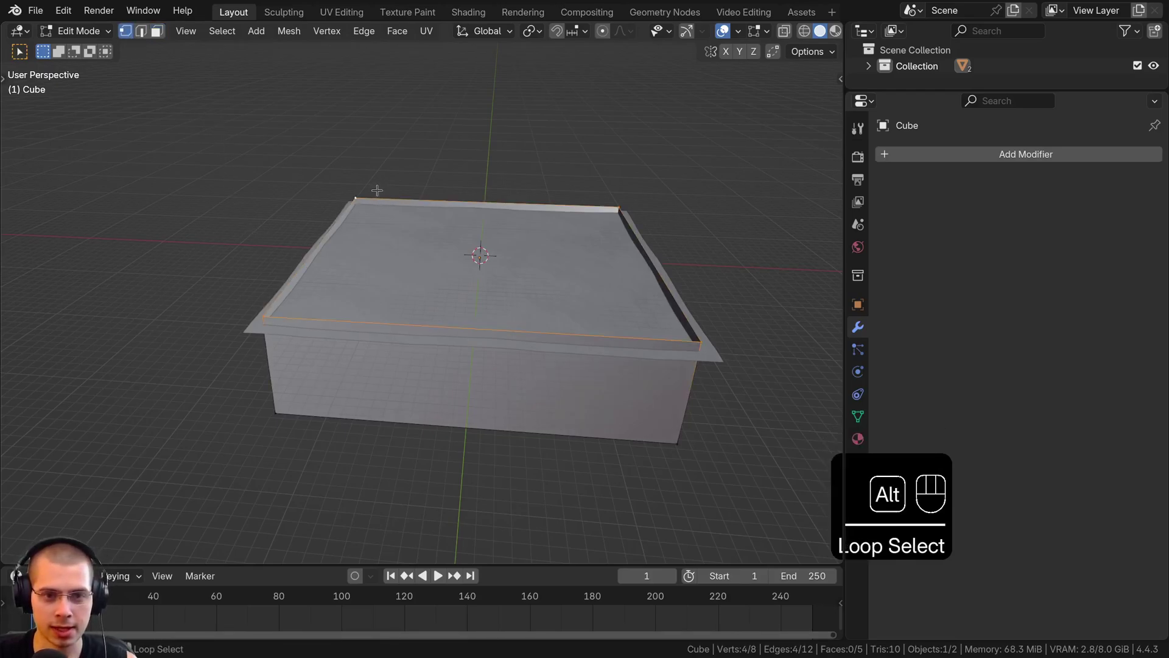
pyautogui.moveTo(656, 372); pyautogui.dragTo(559, 402, button='middle')
pyautogui.press('e')
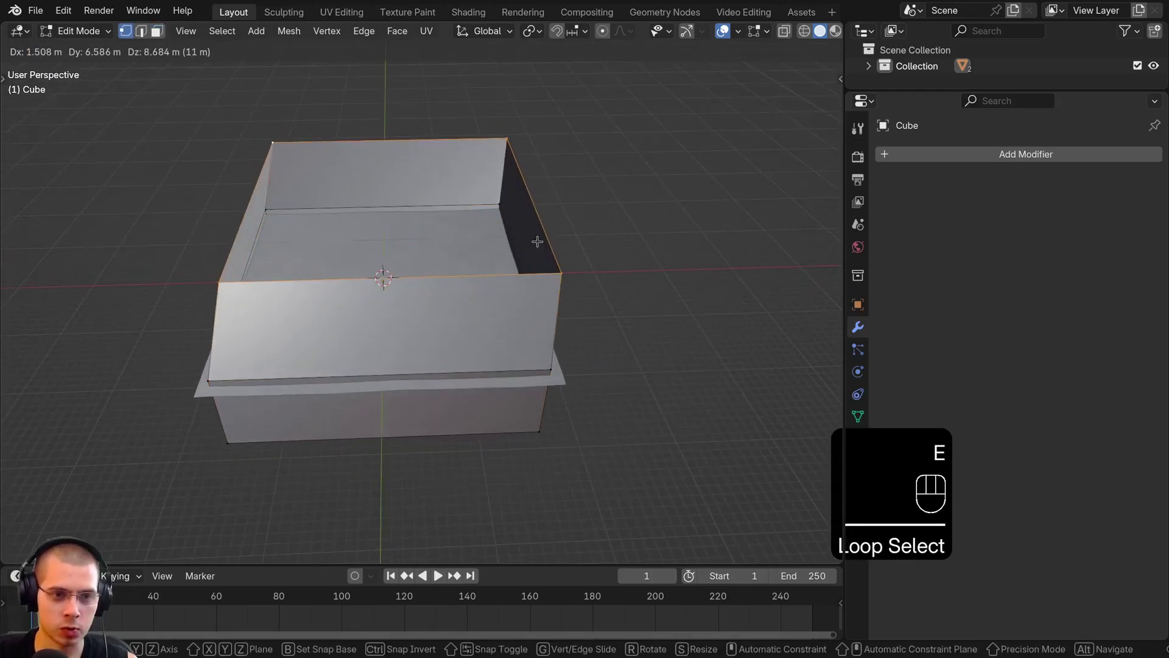
pyautogui.press('s')
pyautogui.click(664, 311)
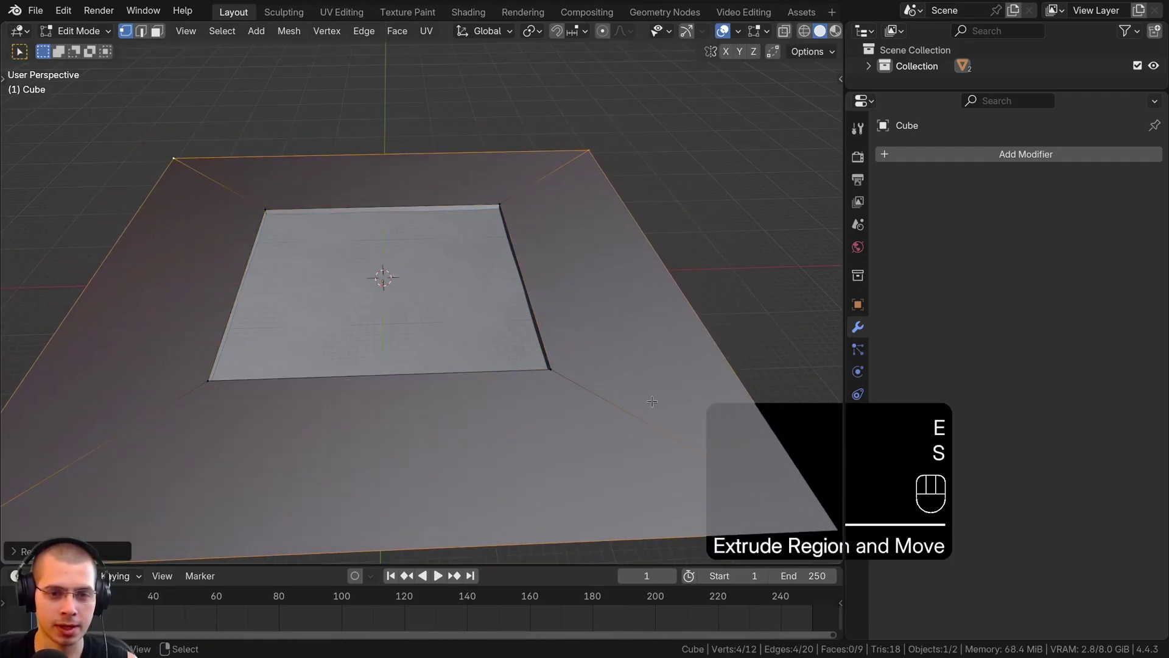
# - Select the whole pool mesh and recalculate its normals to the outside
pyautogui.hotkey('ctrl', 'z')
pyautogui.press('a')
pyautogui.keyDown('shift'); pyautogui.moveTo(402, 275); pyautogui.dragTo(402, 277, button='middle'); pyautogui.keyUp('shift')
pyautogui.press('a')
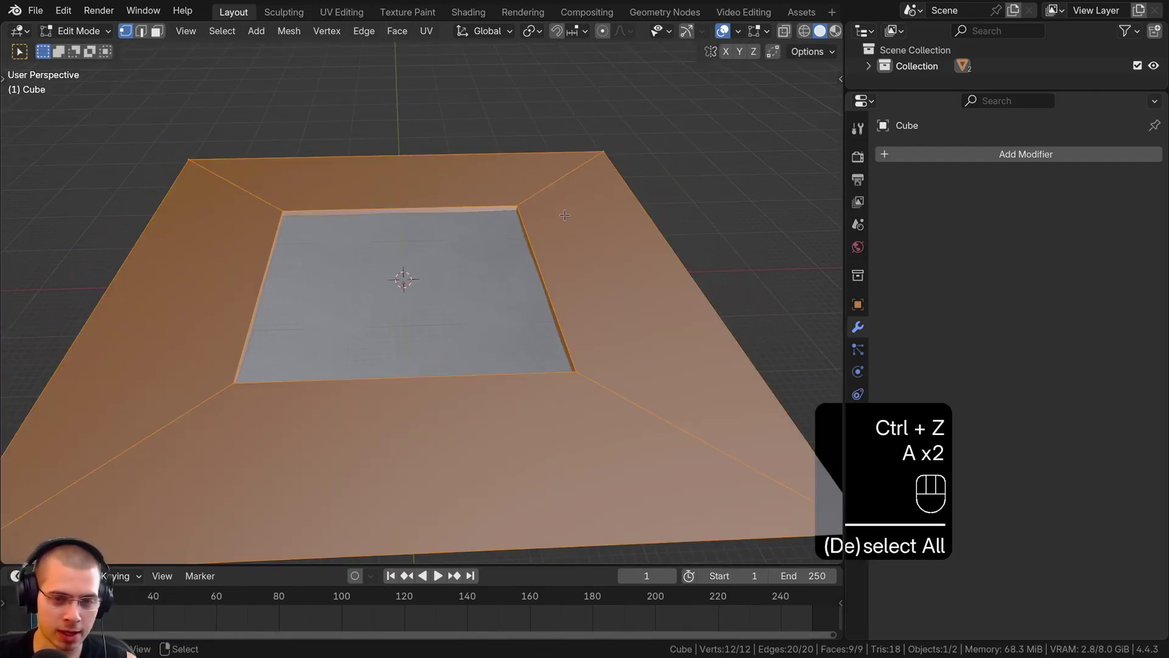
pyautogui.hotkey('shift', 'n')
pyautogui.scroll(-3, 481, 207)
# - Return to Object Mode and adjust the pool body's height along Z so its rim sits slightly above the water
pyautogui.press('Tab')
pyautogui.moveTo(483, 203); pyautogui.dragTo(532, 335, button='middle')
pyautogui.scroll(2, 487, 244)
pyautogui.press('g')
pyautogui.press('z')
pyautogui.click(501, 246)
pyautogui.moveTo(532, 334); pyautogui.dragTo(514, 352, button='middle')
pyautogui.scroll(2, 485, 337)
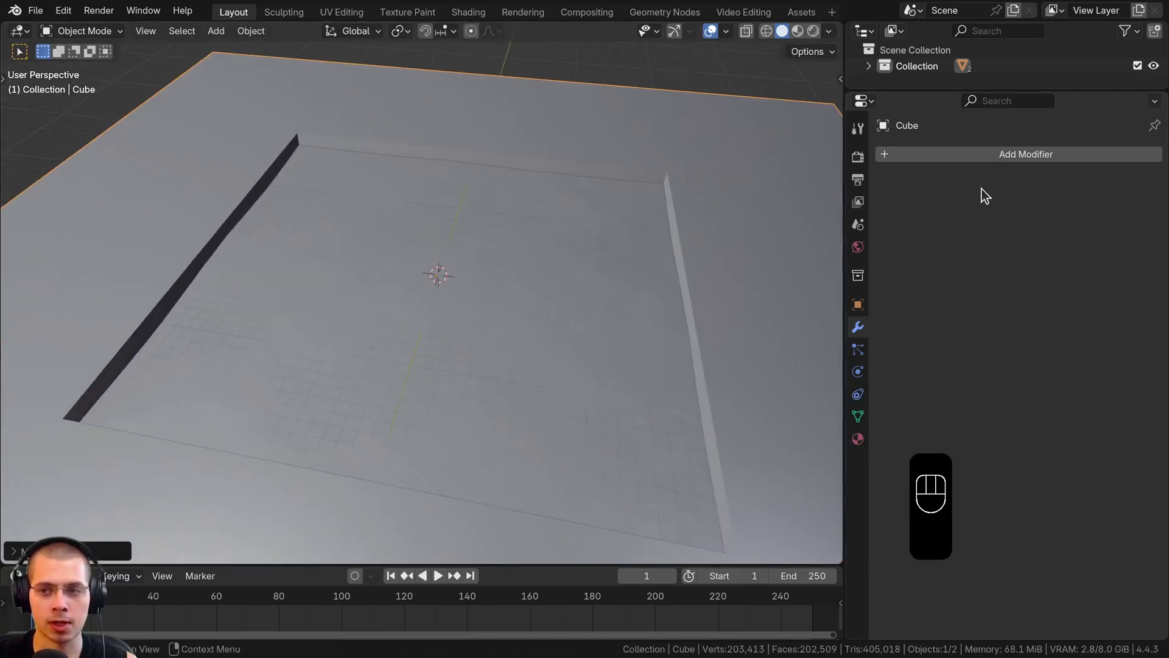
# - Add a Bevel modifier to the pool body with 7 segments and an amount of about 0.055 m
pyautogui.click(977, 152)
pyautogui.write('be')
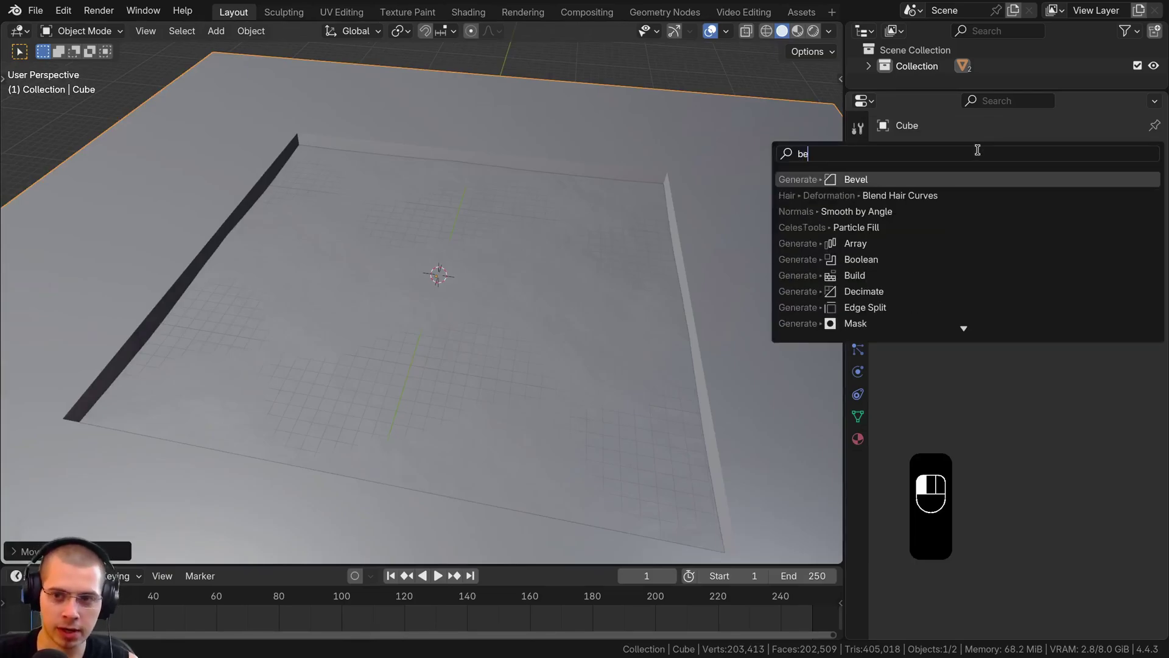
pyautogui.click(910, 180)
pyautogui.click(1136, 298)
pyautogui.click(1136, 298)
pyautogui.click(1136, 298)
pyautogui.click(1136, 297)
pyautogui.click(1135, 298)
pyautogui.click(1136, 298)
pyautogui.moveTo(1072, 278)
pyautogui.keyDown('shift'); pyautogui.mouseDown()
pyautogui.moveTo(1044, 278)
pyautogui.moveTo(1062, 277)
pyautogui.mouseUp(); pyautogui.keyUp('shift')
# - Shade the pool body smooth and reduce its bevel amount to 0.036 m
pyautogui.press('w')
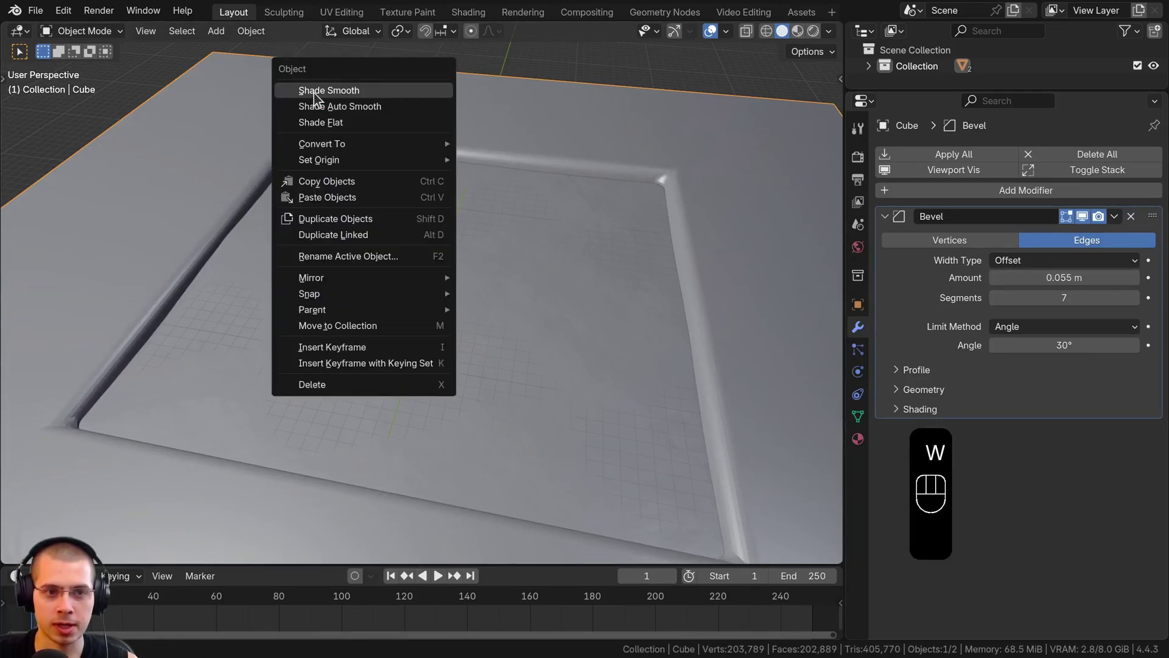
pyautogui.click(368, 94)
pyautogui.scroll(-2, 452, 275)
pyautogui.moveTo(452, 276); pyautogui.dragTo(431, 265, button='middle')
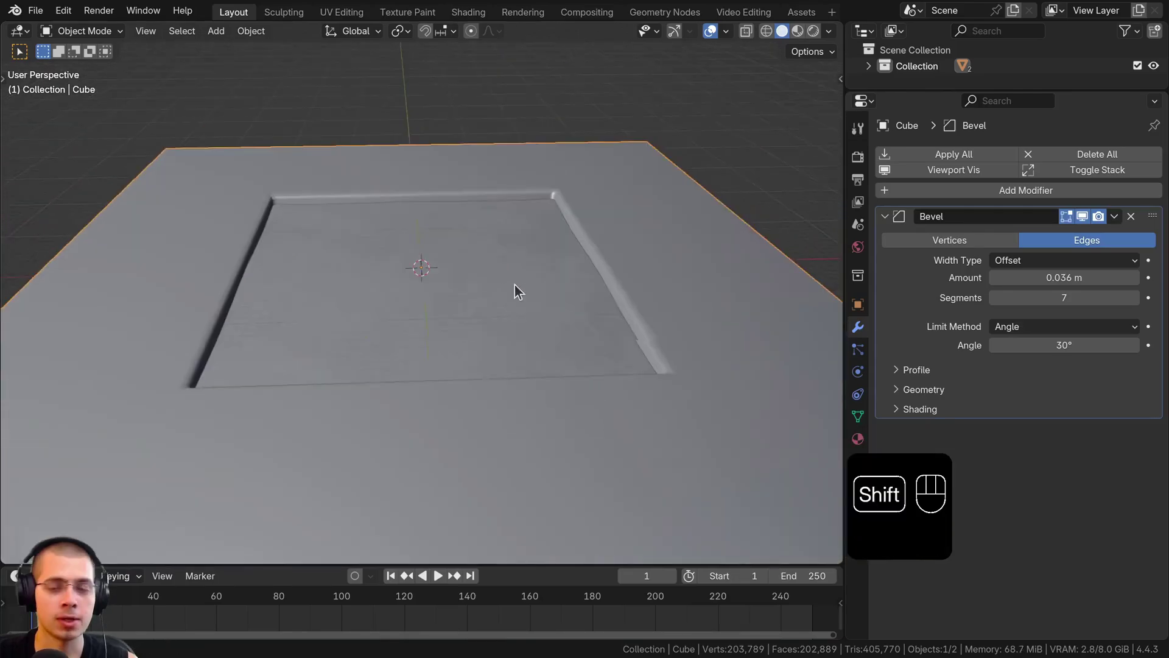
pyautogui.keyDown('shift'); pyautogui.moveTo(514, 284); pyautogui.dragTo(458, 257, button='middle'); pyautogui.keyUp('shift')
pyautogui.scroll(1, 611, 218)
pyautogui.scroll(-3, 463, 280)
pyautogui.keyDown('shift'); pyautogui.moveTo(408, 151); pyautogui.dragTo(416, 180, button='middle'); pyautogui.keyUp('shift')
pyautogui.scroll(1, 416, 180)
pyautogui.scroll(2, 432, 174)
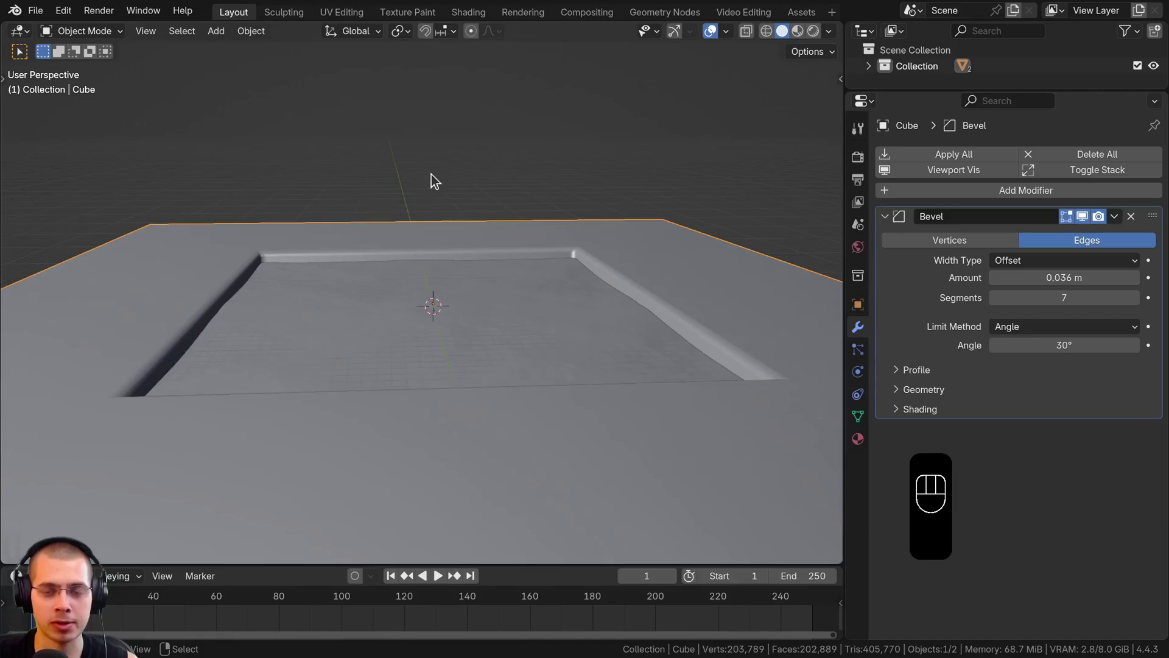
# - Give the world background an Environment Texture using the image lonely_road_afternoon_puresky_1k.hdr
pyautogui.click(858, 247)
pyautogui.moveTo(845, 262); pyautogui.dragTo(824, 262)
pyautogui.click(878, 363)
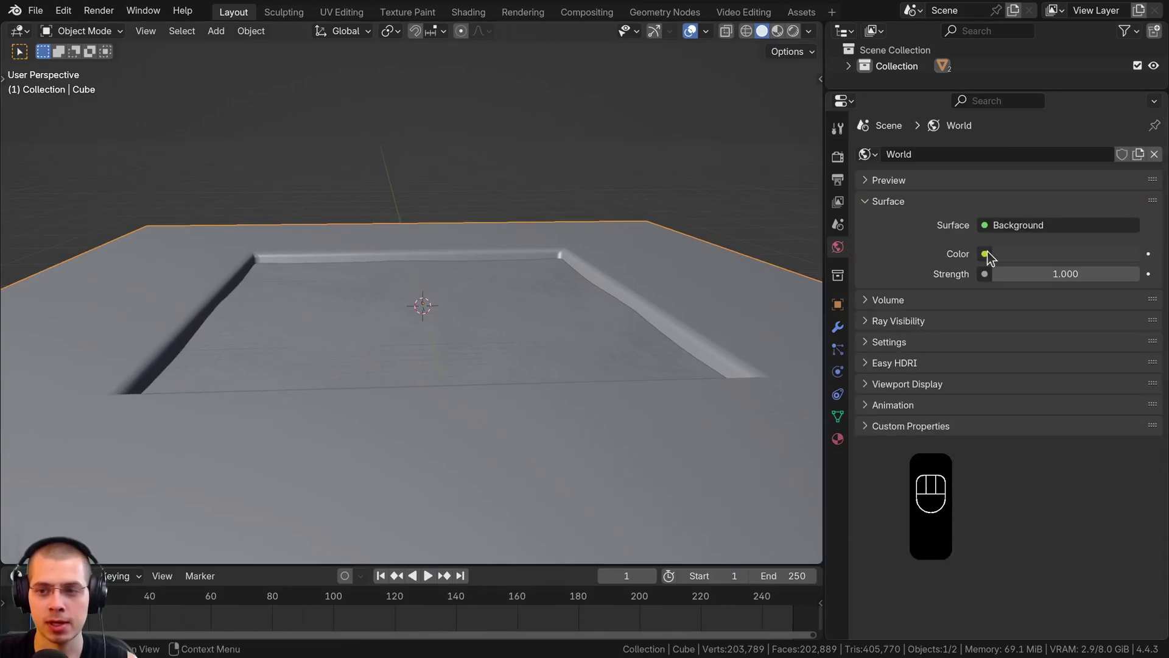
pyautogui.click(985, 254)
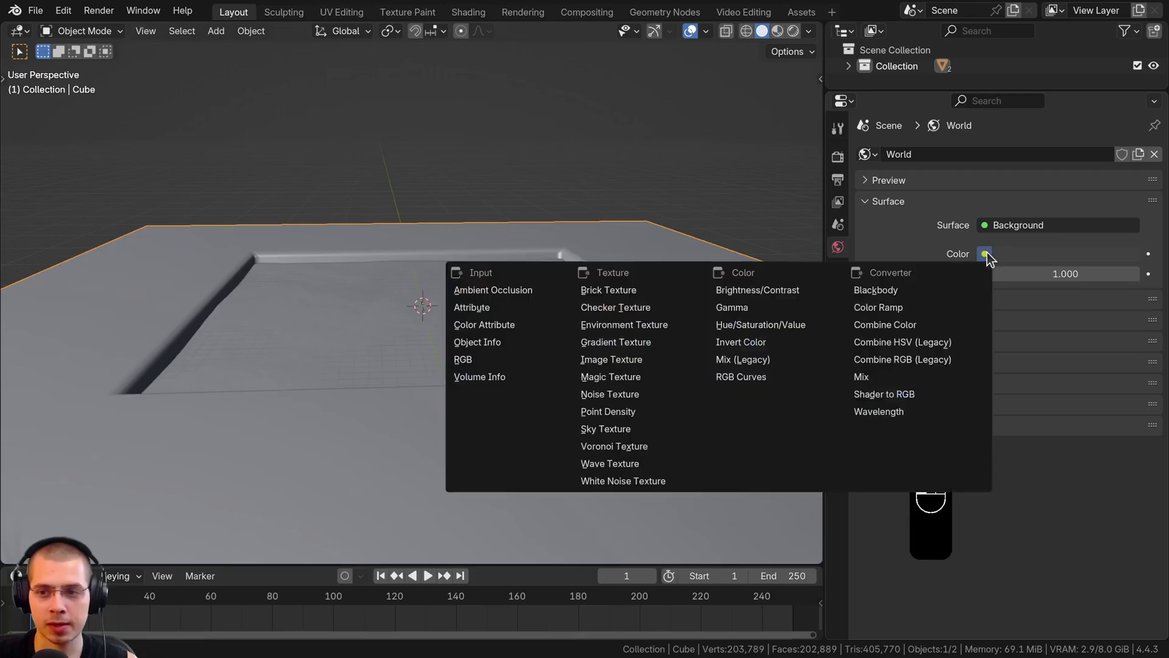
pyautogui.click(594, 326)
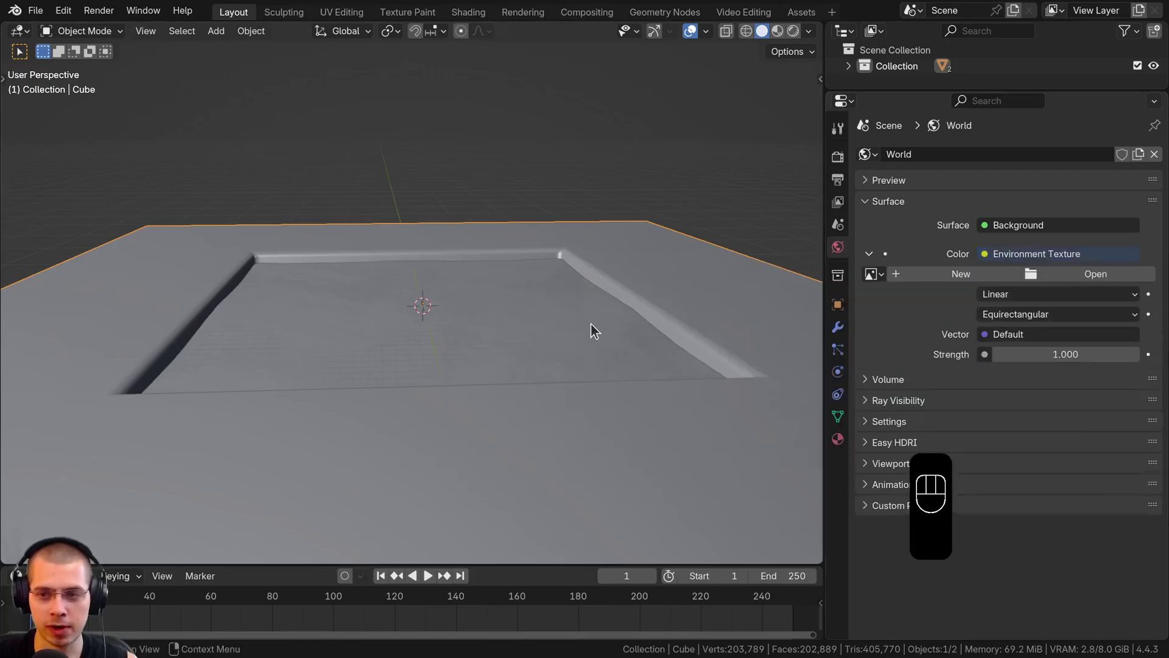
pyautogui.click(1062, 278)
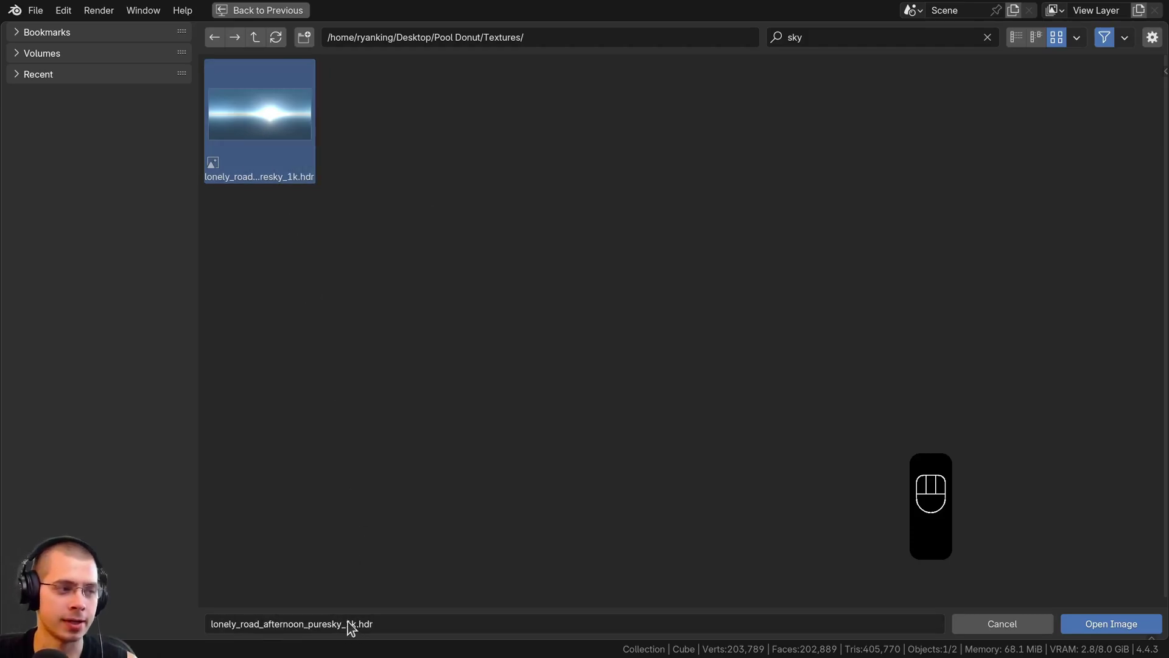
pyautogui.click(1145, 626)
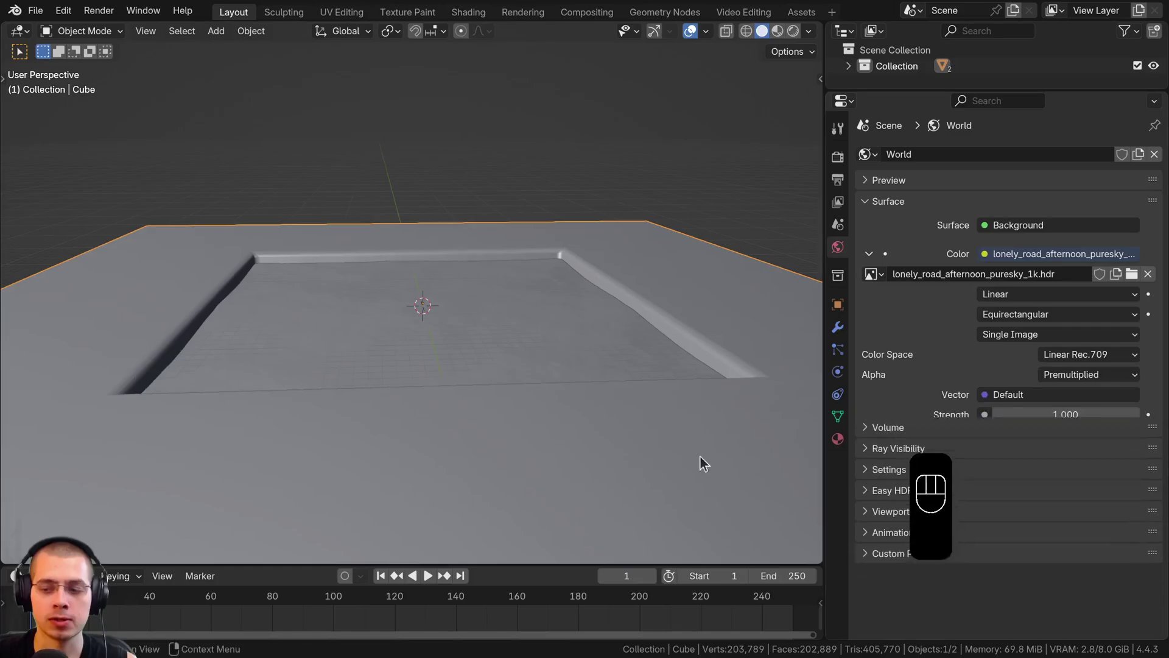
# - Show the scene in Rendered viewport shading and keep Cycles as the render engine
pyautogui.press('z')
pyautogui.click(430, 332)
pyautogui.moveTo(430, 331)
pyautogui.mouseDown(button='middle')
pyautogui.moveTo(577, 235)
pyautogui.moveTo(572, 305)
pyautogui.moveTo(410, 309)
pyautogui.moveTo(405, 329)
pyautogui.mouseUp(button='middle')
pyautogui.click(838, 180)
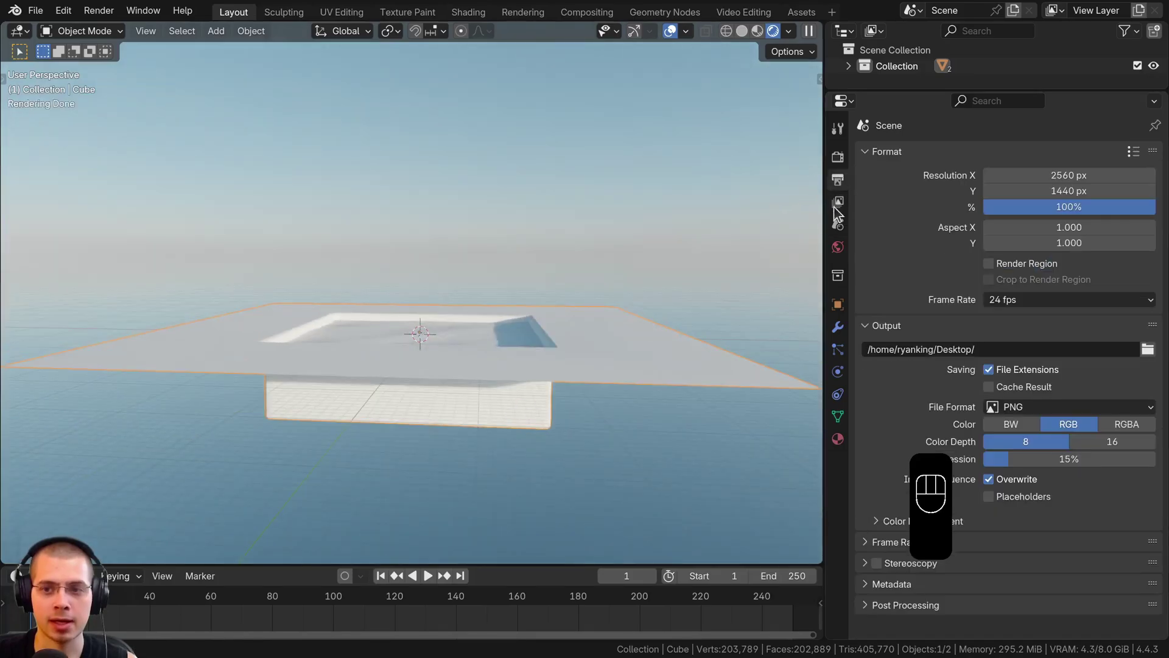
pyautogui.click(840, 160)
pyautogui.click(1046, 155)
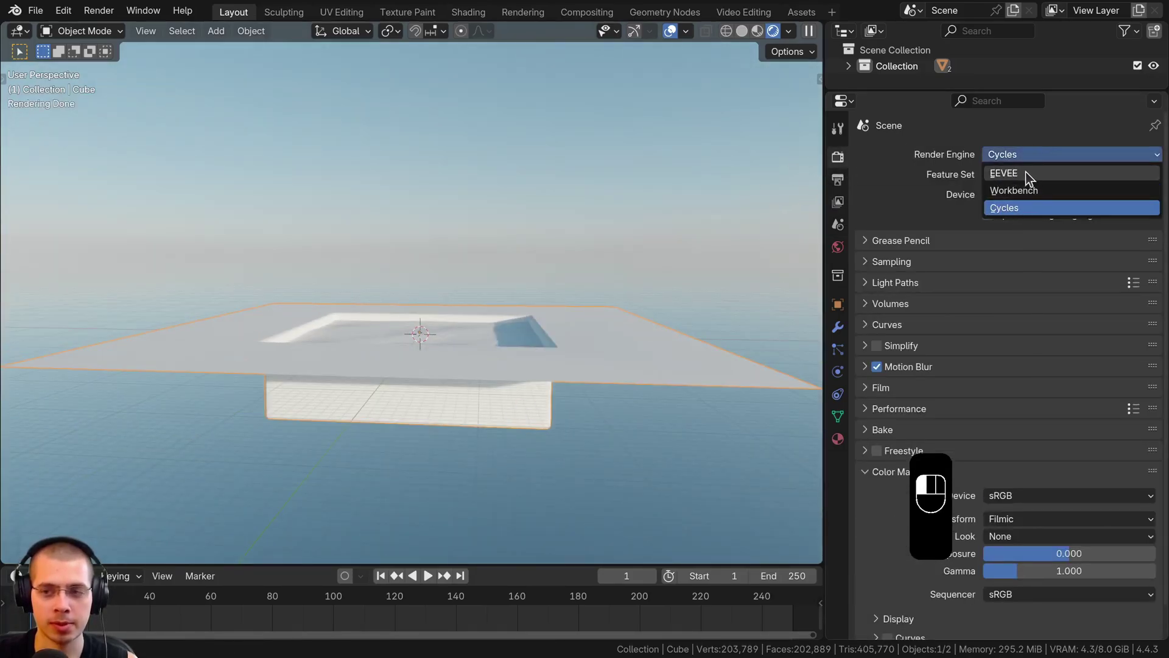
pyautogui.scroll(5, 438, 350)
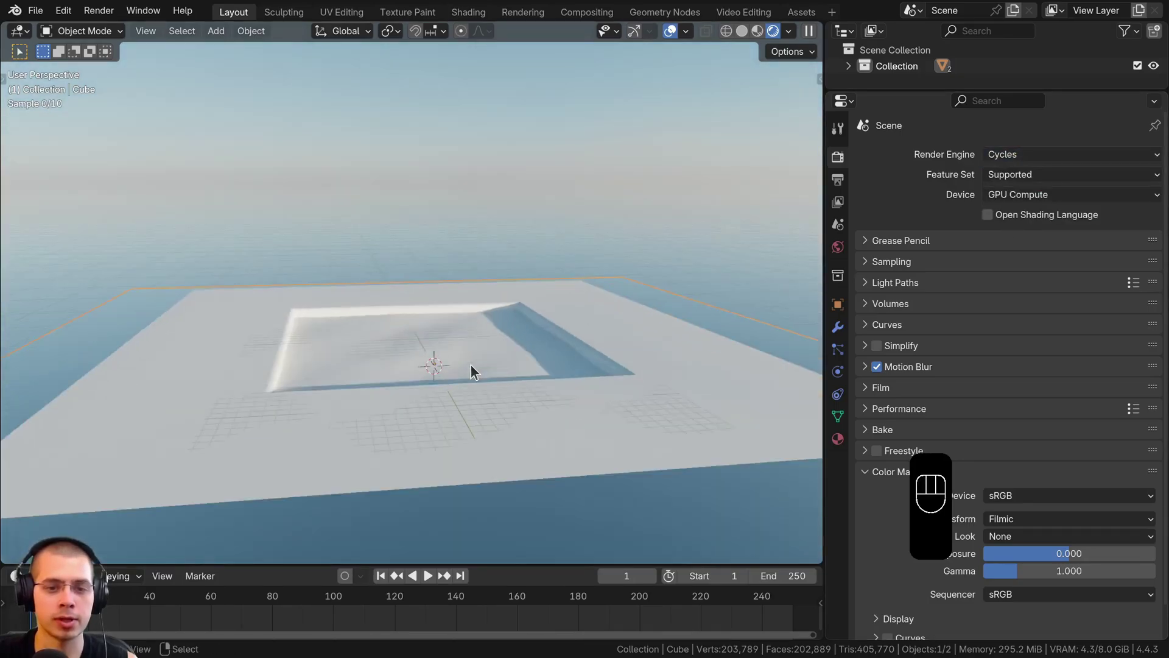
pyautogui.scroll(-1, 901, 442)
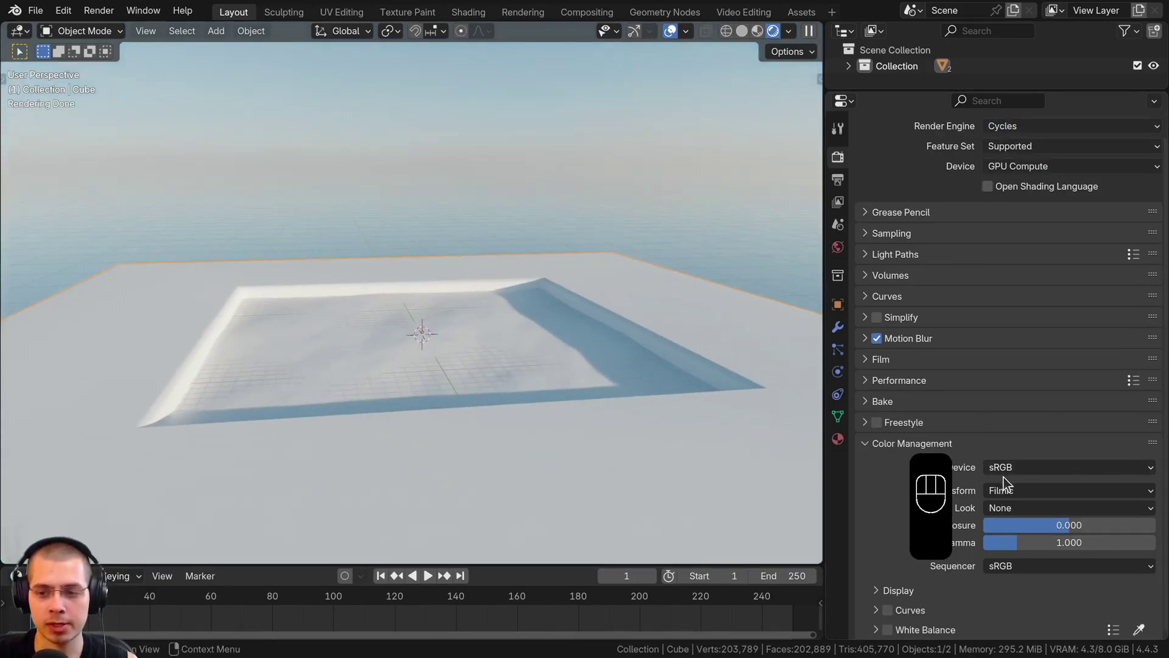
# - Keep the Filmic view transform and set the color management look to Very High Contrast
pyautogui.click(1017, 487)
pyautogui.click(1018, 488)
pyautogui.click(1022, 504)
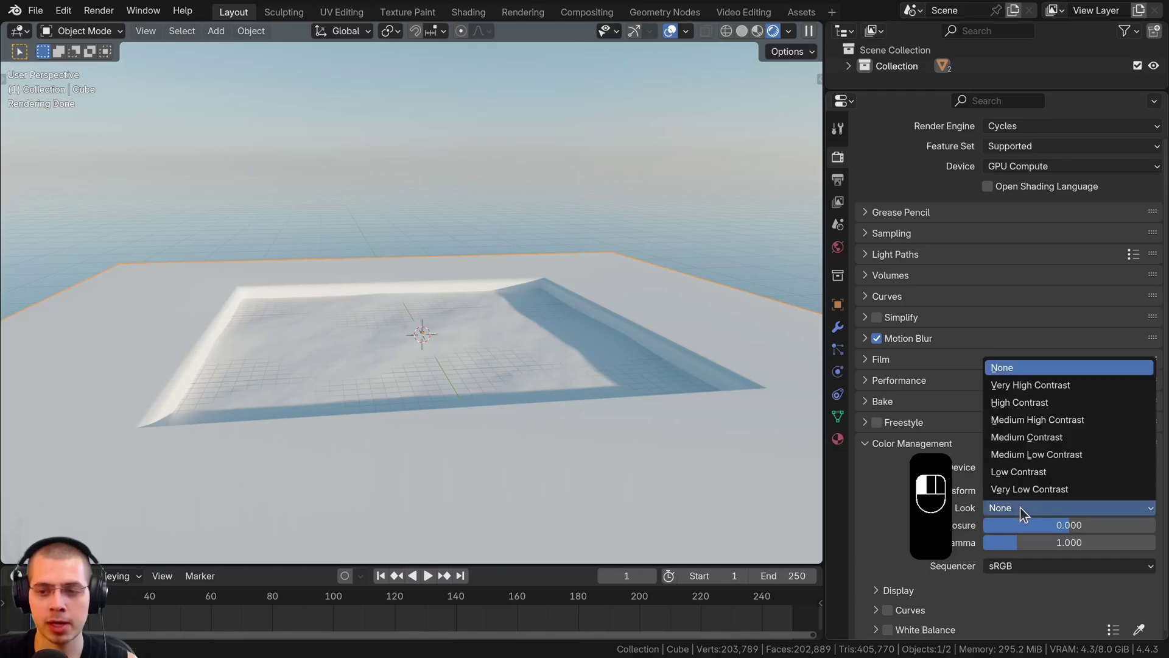
pyautogui.click(1027, 389)
pyautogui.moveTo(510, 329); pyautogui.dragTo(469, 295, button='middle')
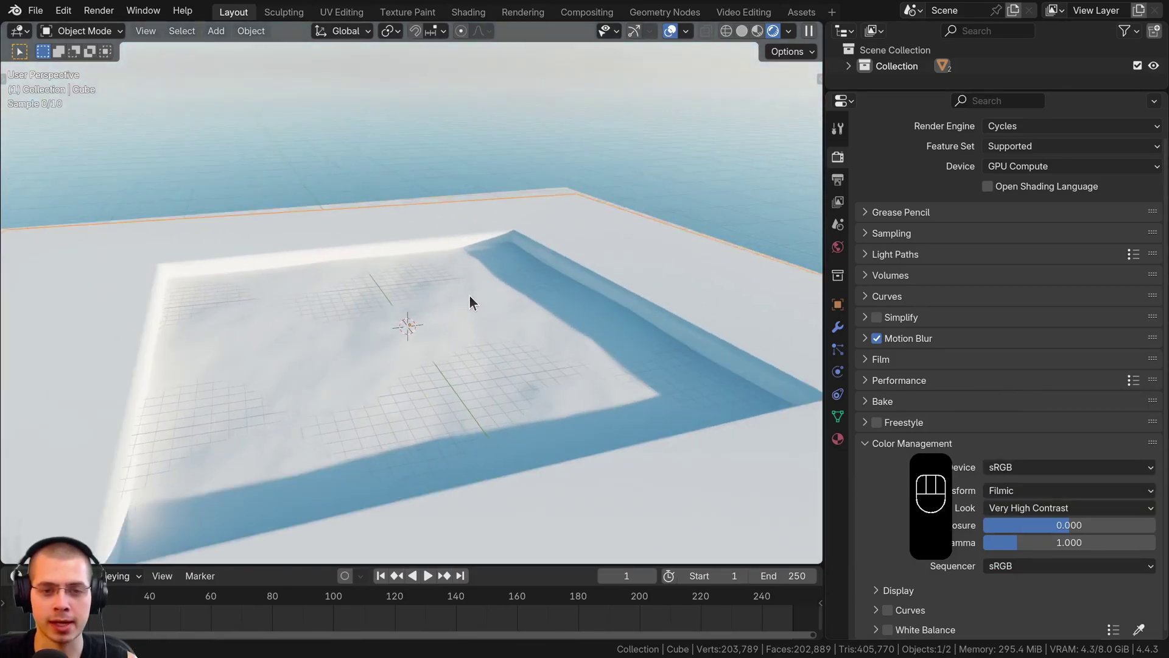
pyautogui.click(879, 442)
# - Add a Sun light and move it up above the pool's center
pyautogui.hotkey('shift', 'a')
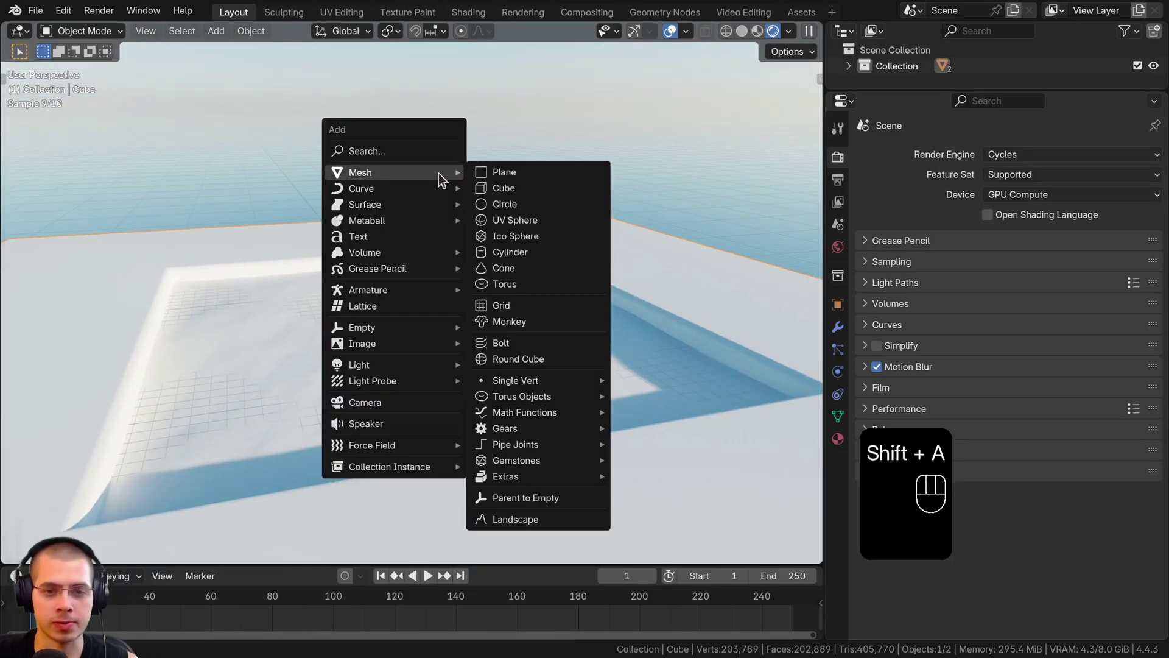
pyautogui.moveTo(337, 121); pyautogui.dragTo(420, 184, button='middle')
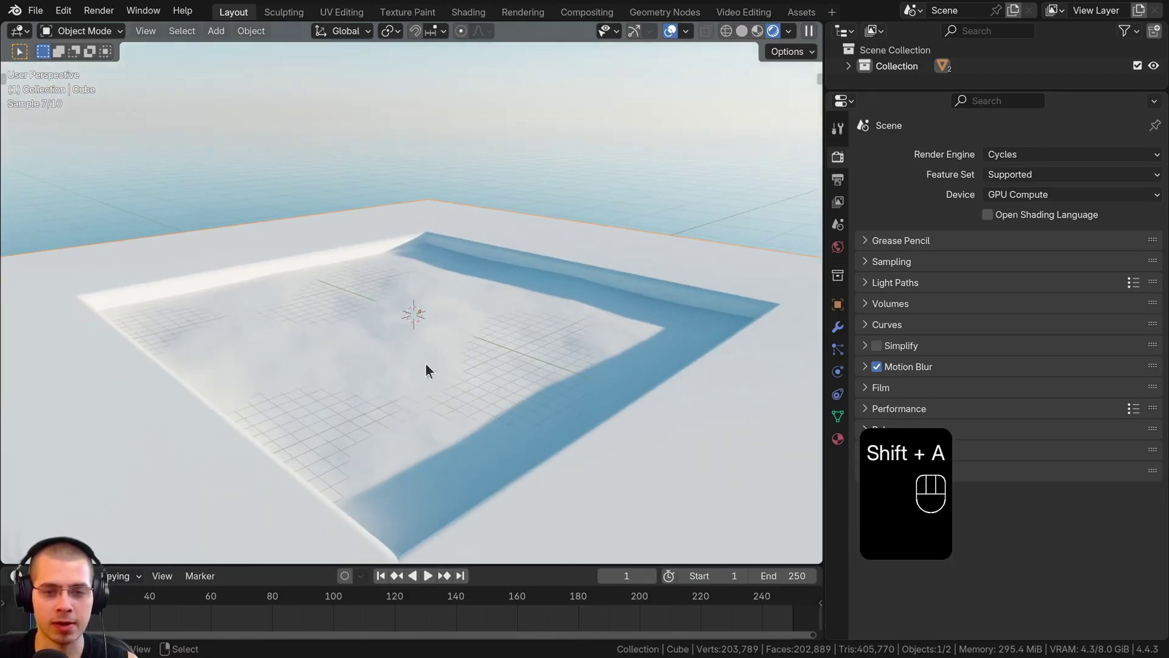
pyautogui.moveTo(403, 263); pyautogui.dragTo(359, 137, button='middle')
pyautogui.hotkey('shift', 'a')
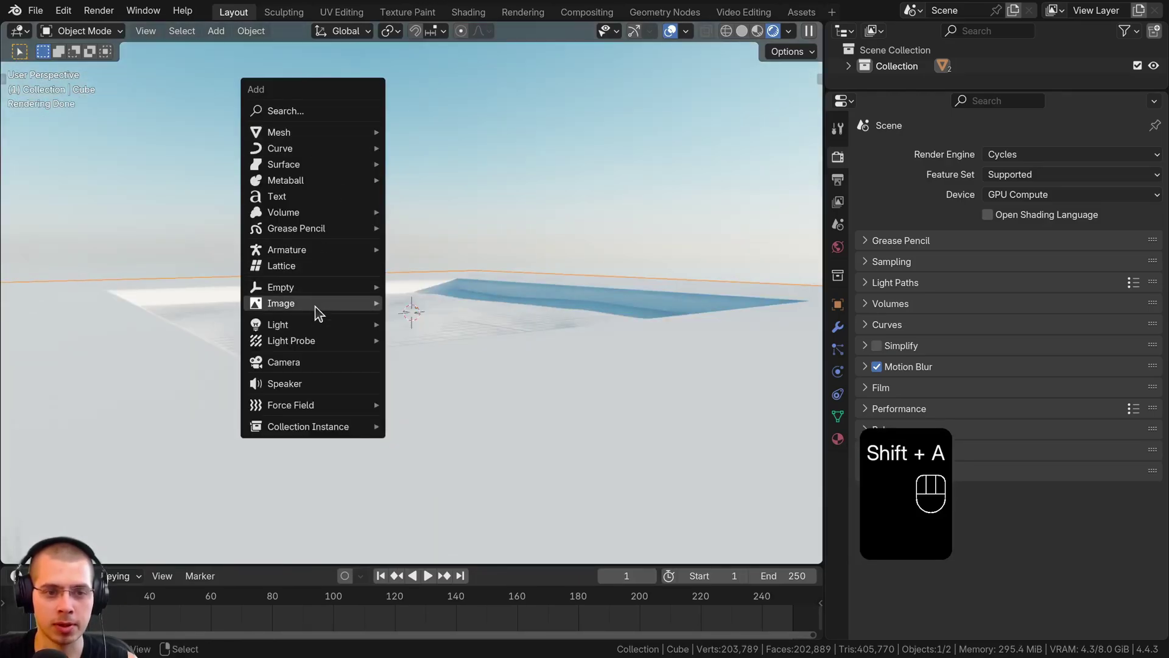
pyautogui.moveTo(312, 326)
pyautogui.click(445, 342)
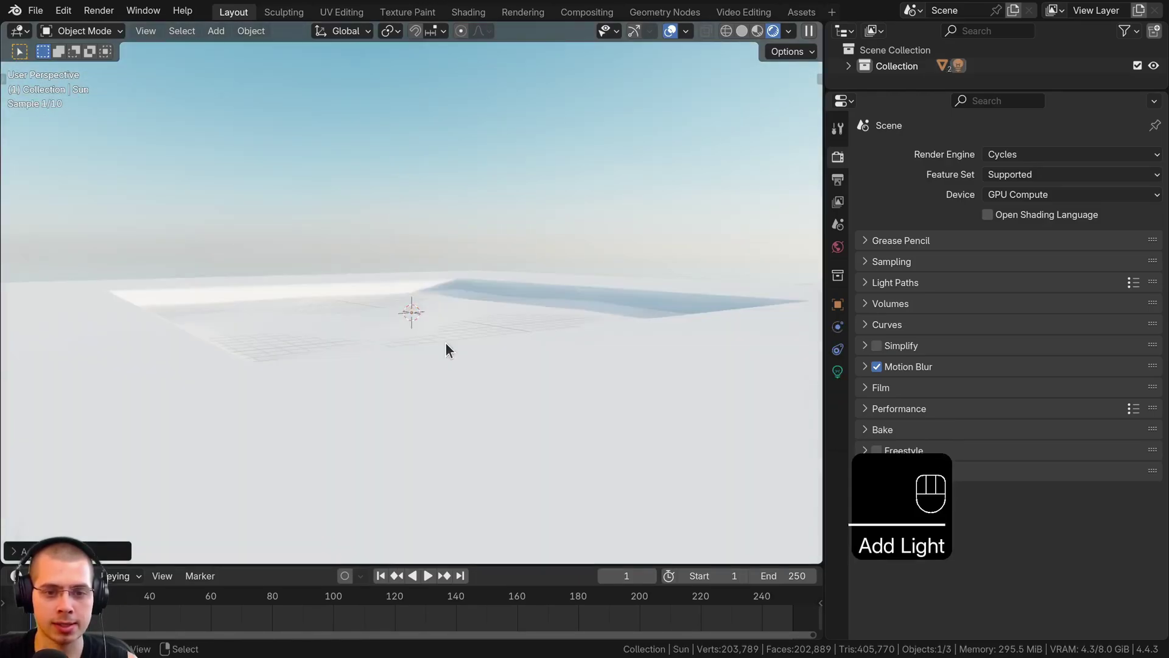
pyautogui.press('g')
pyautogui.click(436, 162)
# - Rotate the Sun light so it shines diagonally down across the pool
pyautogui.press('r')
pyautogui.press('r')
pyautogui.press('r')
pyautogui.click(611, 289)
pyautogui.moveTo(611, 287); pyautogui.dragTo(616, 351, button='middle')
pyautogui.press('r')
pyautogui.click(621, 350)
# - Set the Sun light's strength to 3
pyautogui.click(838, 372)
pyautogui.moveTo(826, 365); pyautogui.dragTo(808, 363)
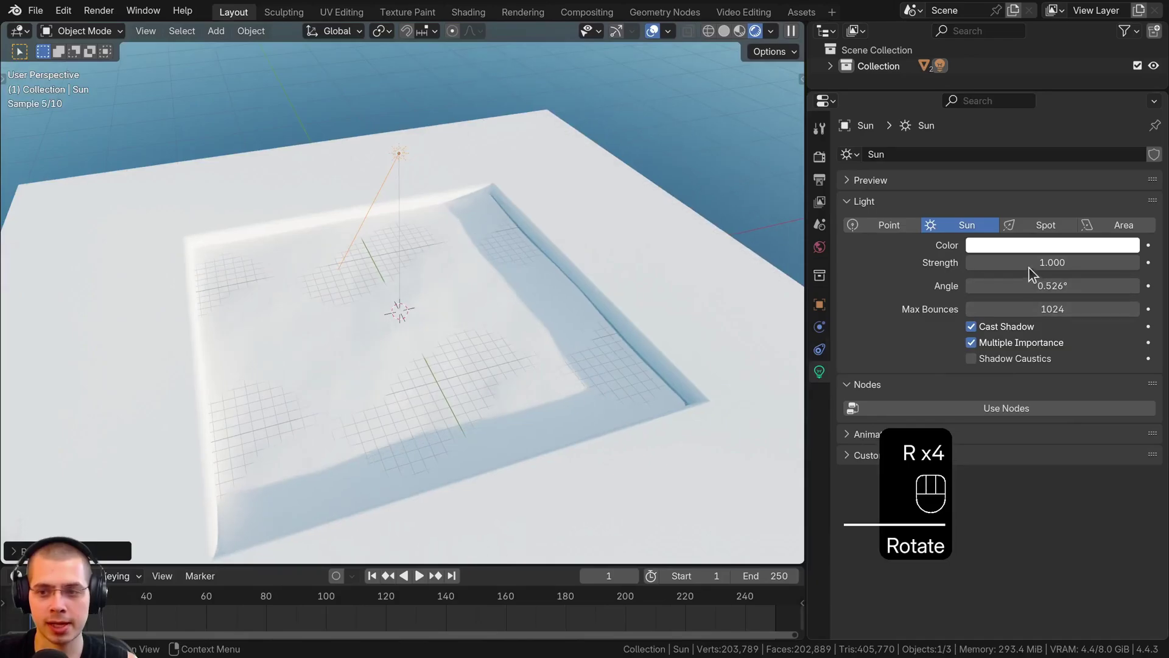
pyautogui.click(1034, 262)
pyautogui.write('3')
pyautogui.press('Return')
pyautogui.moveTo(550, 261); pyautogui.dragTo(326, 228, button='middle')
pyautogui.scroll(1, 463, 272)
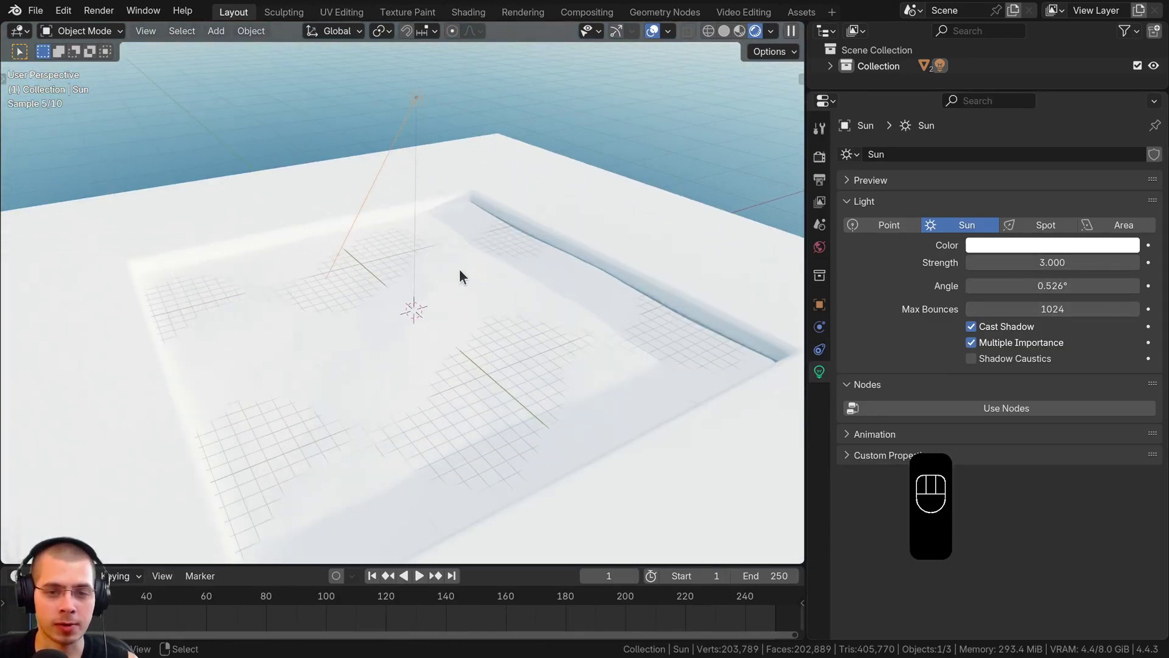
# - Select the ocean water plane and switch to the Shading workspace with the pool in view
pyautogui.rightClick(445, 260)
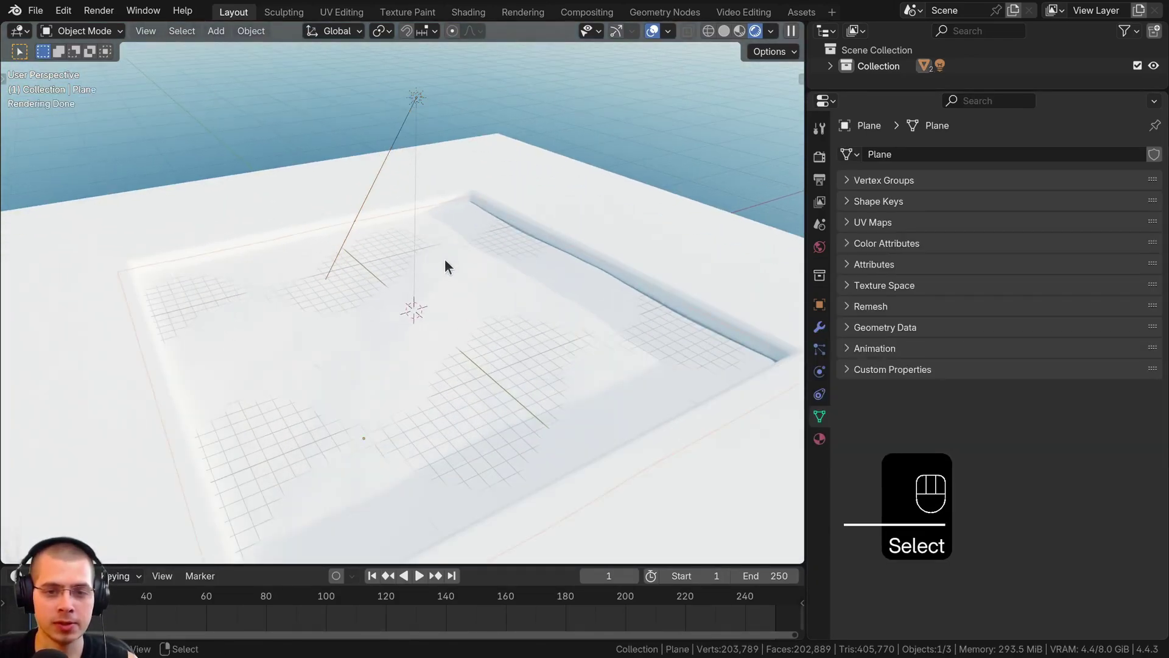
pyautogui.click(469, 12)
pyautogui.moveTo(239, 289)
pyautogui.mouseDown(button='middle')
pyautogui.moveTo(271, 456)
pyautogui.moveTo(293, 487)
pyautogui.mouseUp(button='middle')
pyautogui.scroll(-5, 268, 311)
pyautogui.press('g')
pyautogui.rightClick(255, 312)
pyautogui.moveTo(255, 318); pyautogui.dragTo(266, 281, button='middle')
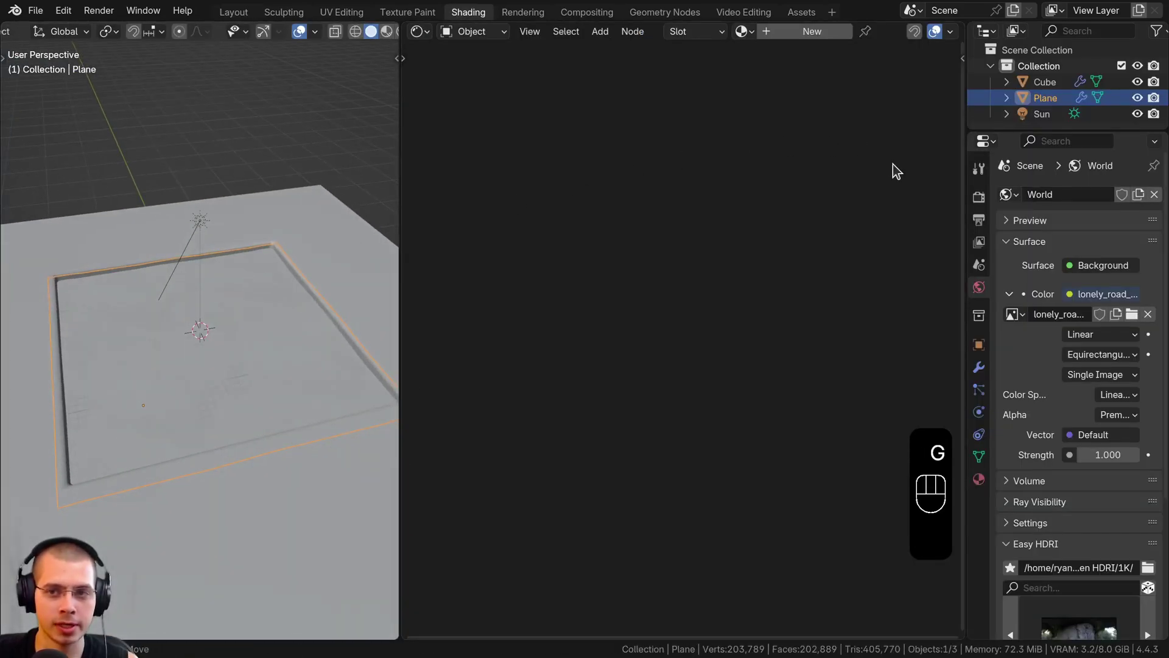
# - Create a new material on the ocean plane and name it Water
pyautogui.click(803, 32)
pyautogui.doubleClick(856, 31)
pyautogui.write('Water')
pyautogui.press('Return')
pyautogui.scroll(3, 648, 263)
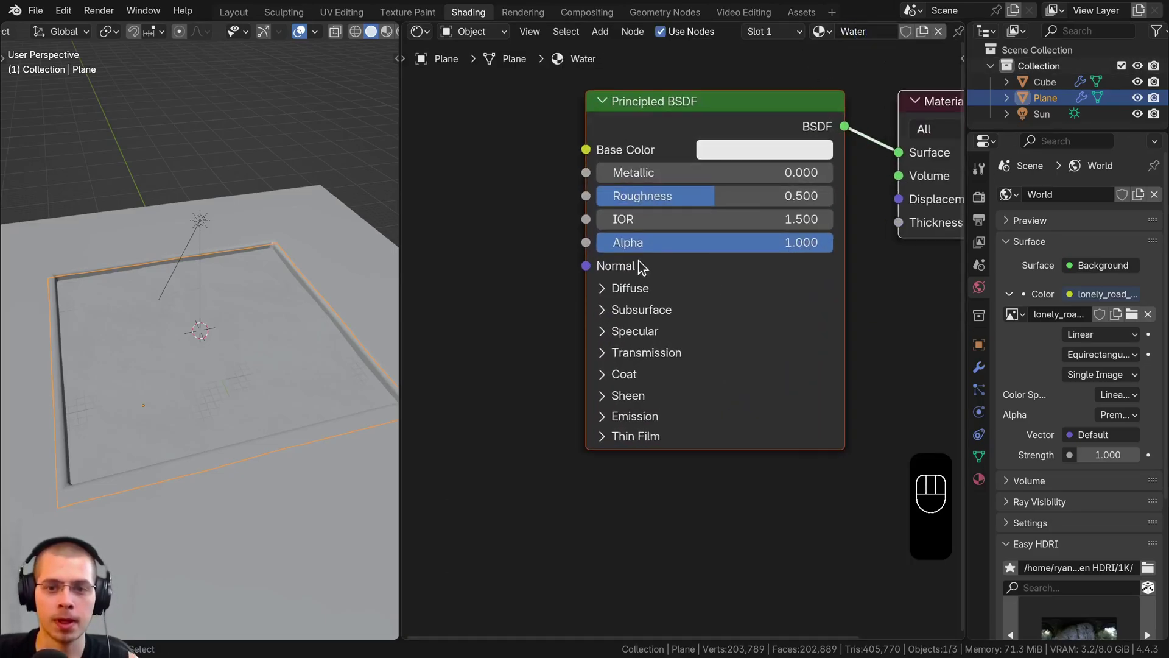
# - Set the Water material's roughness to 0 and show the pool in rendered shading
pyautogui.moveTo(712, 204); pyautogui.dragTo(582, 207)
pyautogui.press('z')
pyautogui.click(290, 131)
pyautogui.moveTo(269, 379); pyautogui.dragTo(299, 366, button='middle')
pyautogui.moveTo(751, 204); pyautogui.dragTo(585, 205)
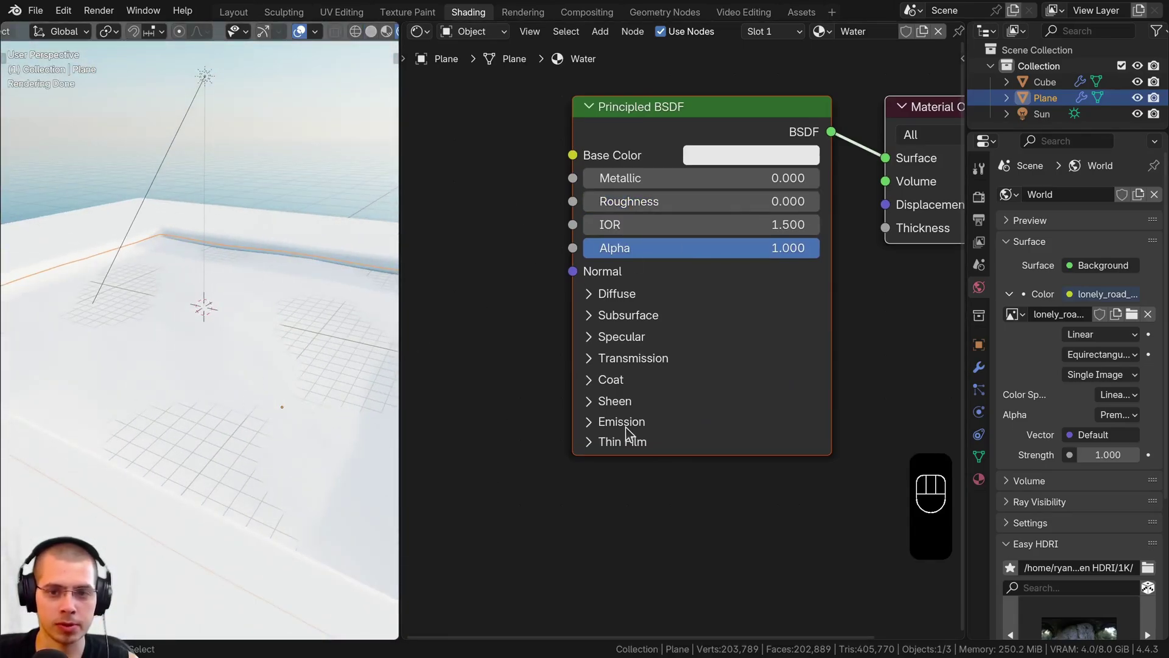
pyautogui.moveTo(273, 291); pyautogui.dragTo(167, 313, button='middle')
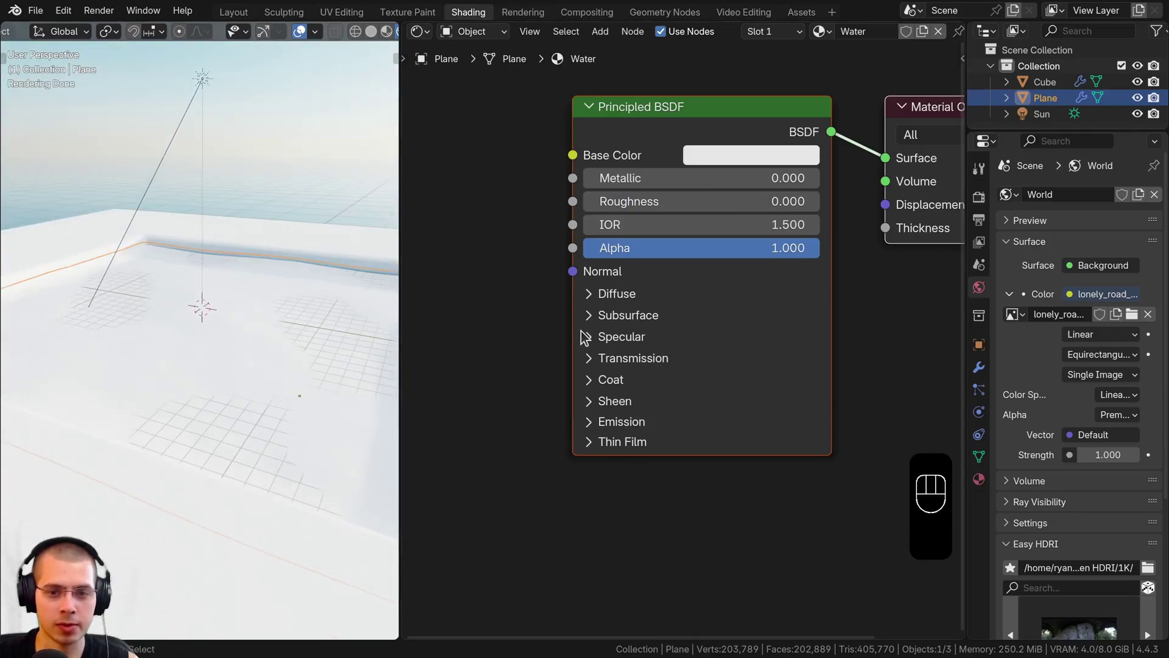
# - Set the Water material's transmission weight to 1
pyautogui.click(603, 360)
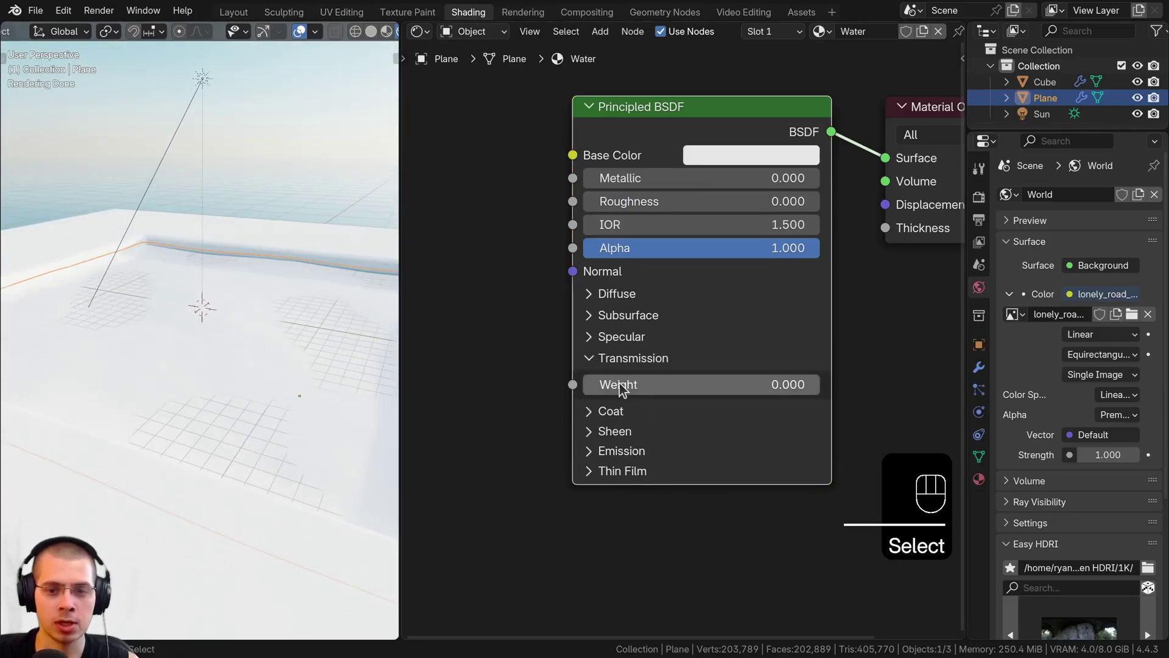
pyautogui.moveTo(600, 384); pyautogui.dragTo(816, 384)
pyautogui.moveTo(251, 366); pyautogui.dragTo(268, 326, button='middle')
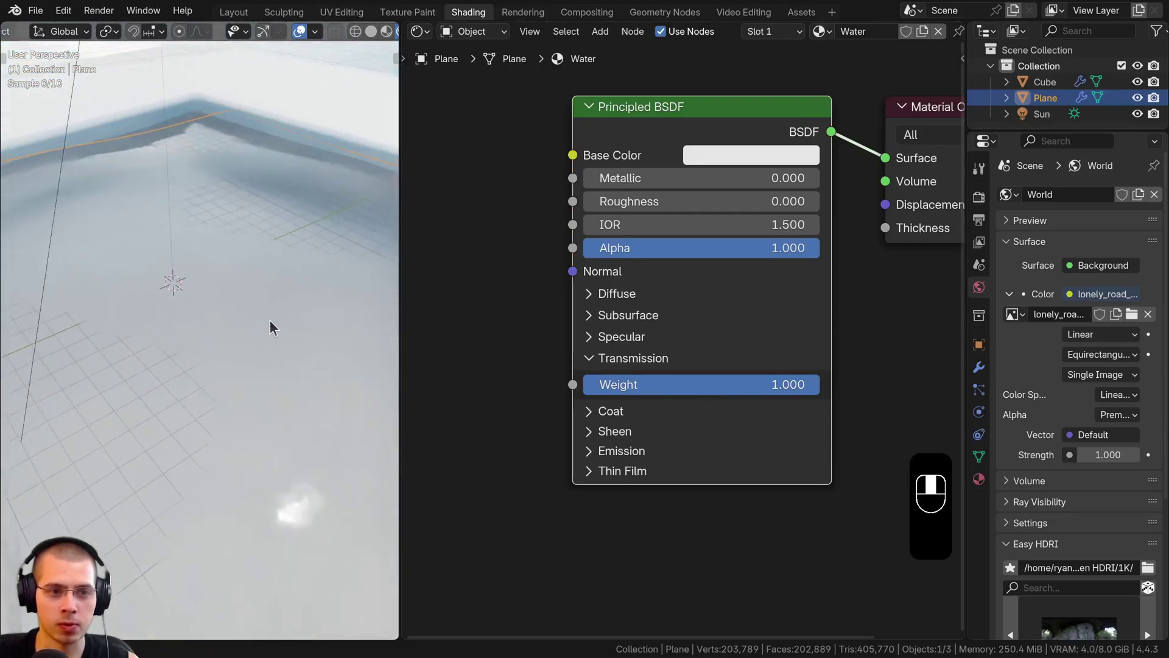
# - Give the Water material the light blue base color #96D0FFFF
pyautogui.hotkey('ctrl', 'v')
pyautogui.keyDown('shift'); pyautogui.moveTo(240, 261); pyautogui.dragTo(257, 283, button='middle'); pyautogui.keyUp('shift')
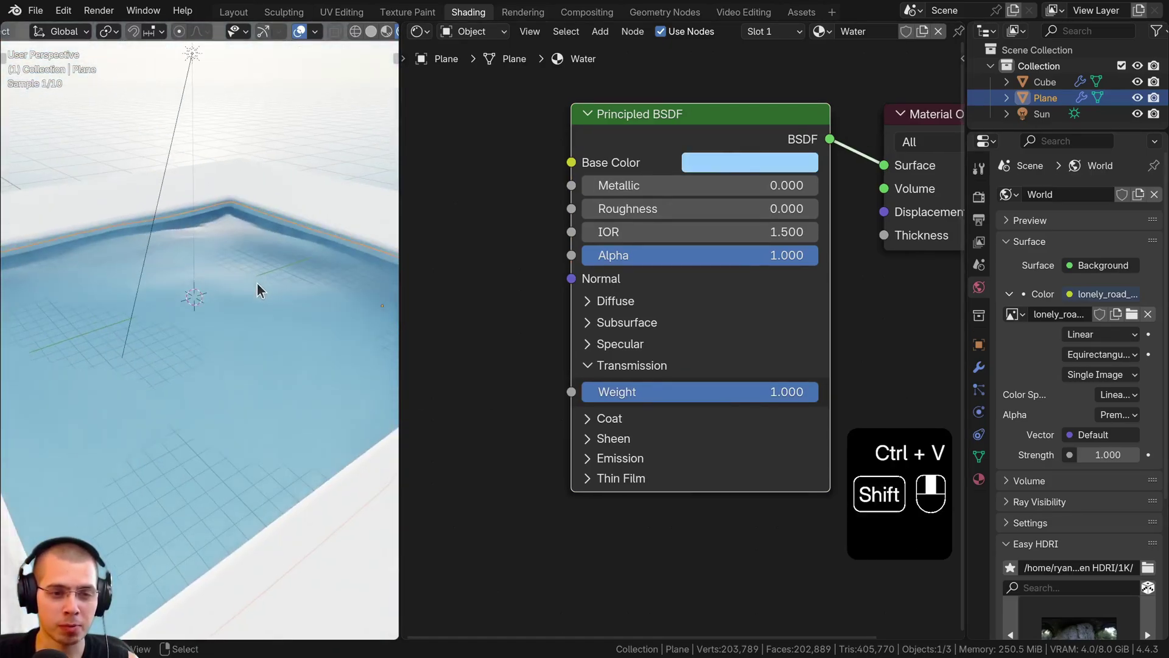
pyautogui.click(731, 163)
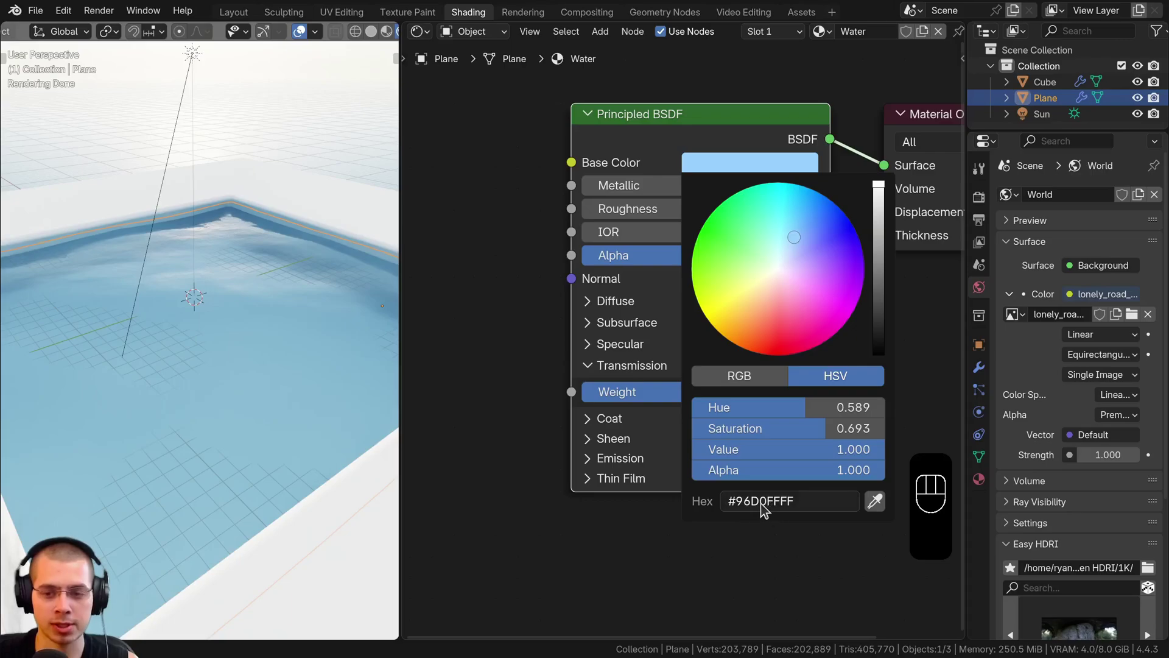
# - Select the pool body and rename its material Pool
pyautogui.scroll(-5, 285, 388)
pyautogui.moveTo(285, 388); pyautogui.dragTo(141, 417, button='middle')
pyautogui.scroll(4, 259, 395)
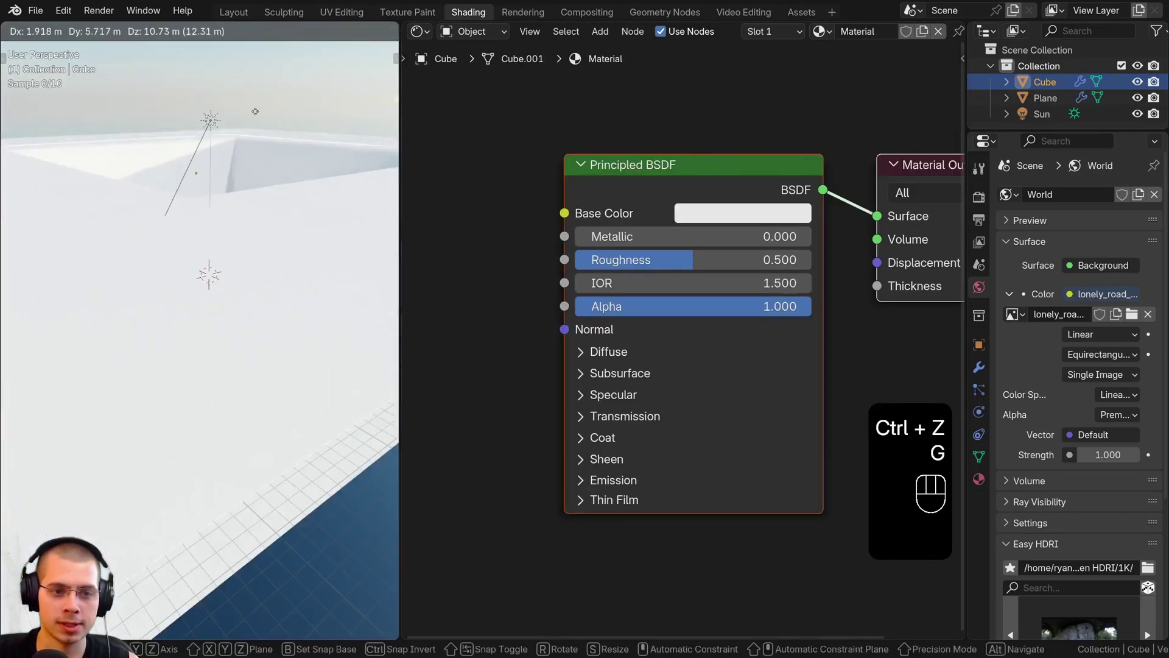
pyautogui.rightClick(244, 250)
pyautogui.doubleClick(855, 31)
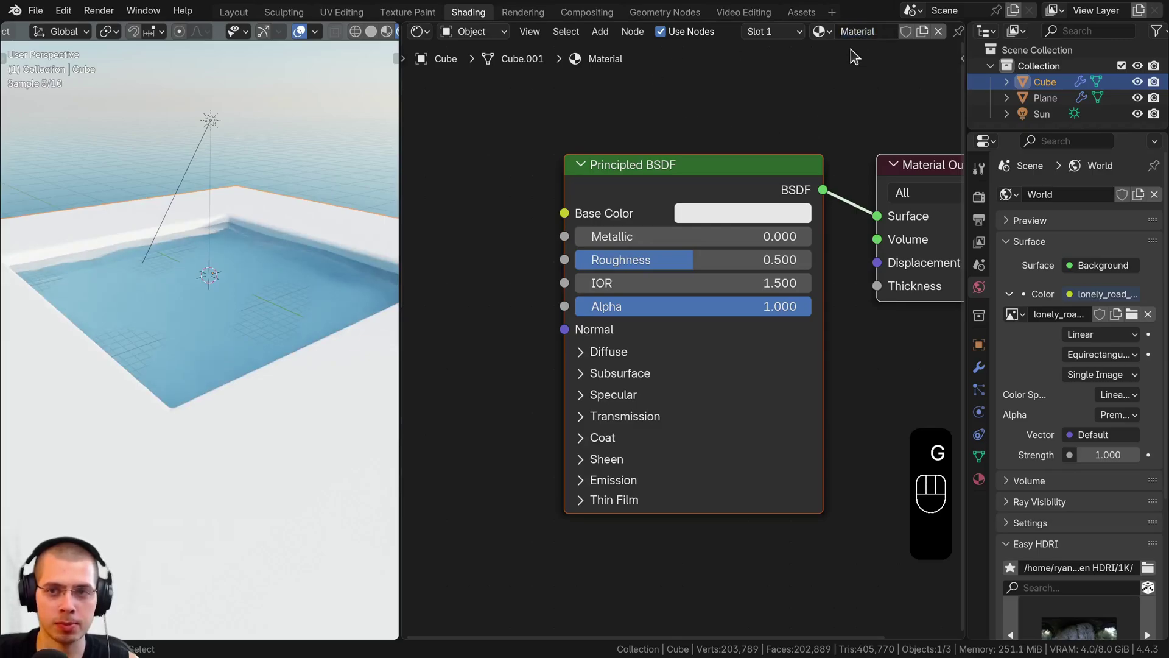
pyautogui.write('Pool')
pyautogui.press('Return')
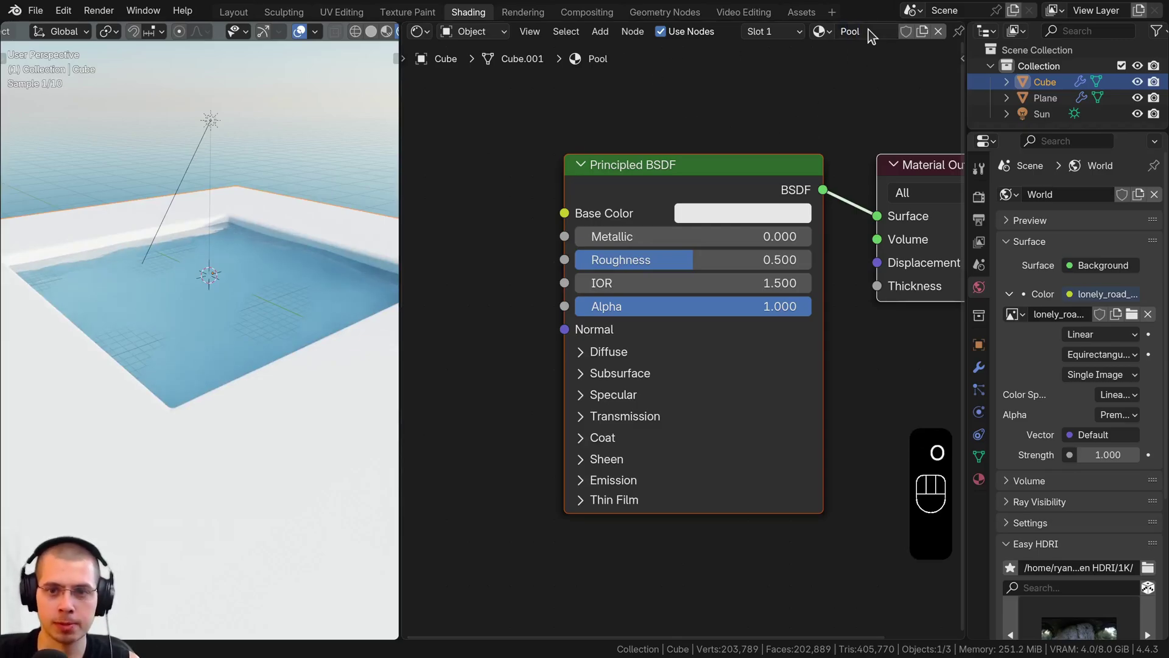
# - Set the Pool material's roughness to 0.2
pyautogui.click(662, 260)
pyautogui.hotkey('ctrl', 'z')
pyautogui.write('0.2')
pyautogui.press('Return')
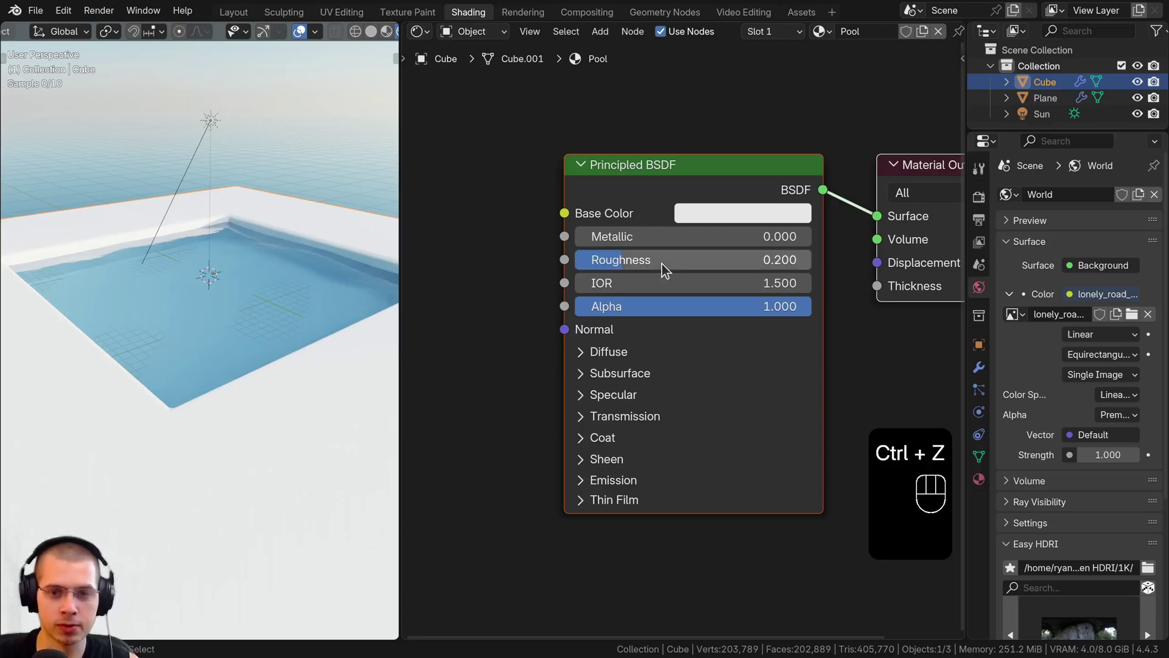
# - Set the Pool material's base color to the light blue #96D0FFFF
pyautogui.scroll(1, 682, 243)
pyautogui.click(714, 207)
pyautogui.moveTo(766, 330); pyautogui.dragTo(792, 302)
pyautogui.write('#96D0FFFF')
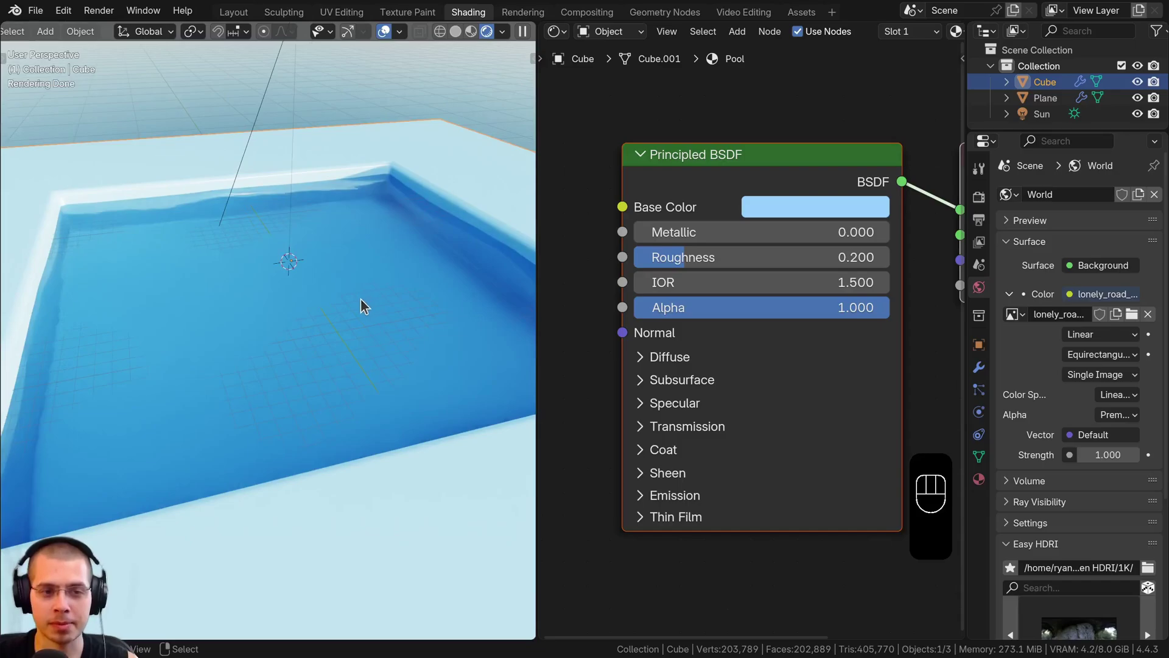
# - Select the Sun light and rotate it to change the angle at which it shines across the pool
pyautogui.moveTo(361, 298); pyautogui.dragTo(374, 288, button='middle')
pyautogui.scroll(-2, 354, 274)
pyautogui.rightClick(283, 119)
pyautogui.press('r')
pyautogui.click(273, 191)
pyautogui.scroll(4, 273, 192)
pyautogui.moveTo(338, 254); pyautogui.dragTo(246, 50, button='middle')
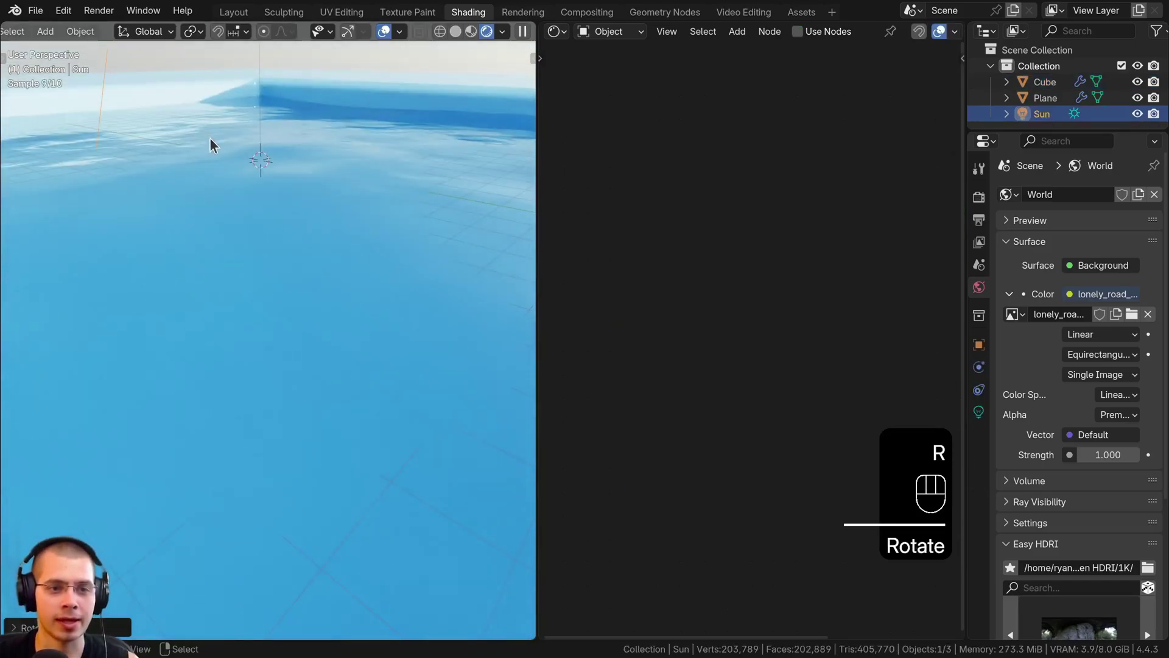
pyautogui.keyDown('shift'); pyautogui.moveTo(210, 136); pyautogui.dragTo(250, 250, button='middle'); pyautogui.keyUp('shift')
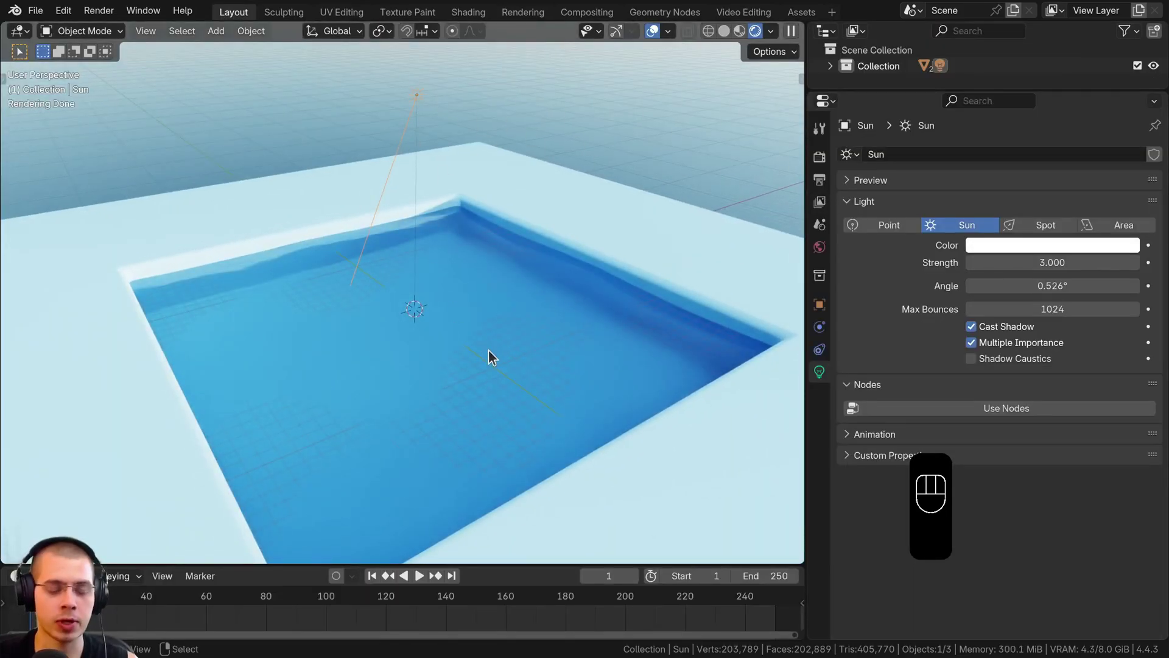
# - Enable Shadow Caustics on the Sun light
pyautogui.press('g')
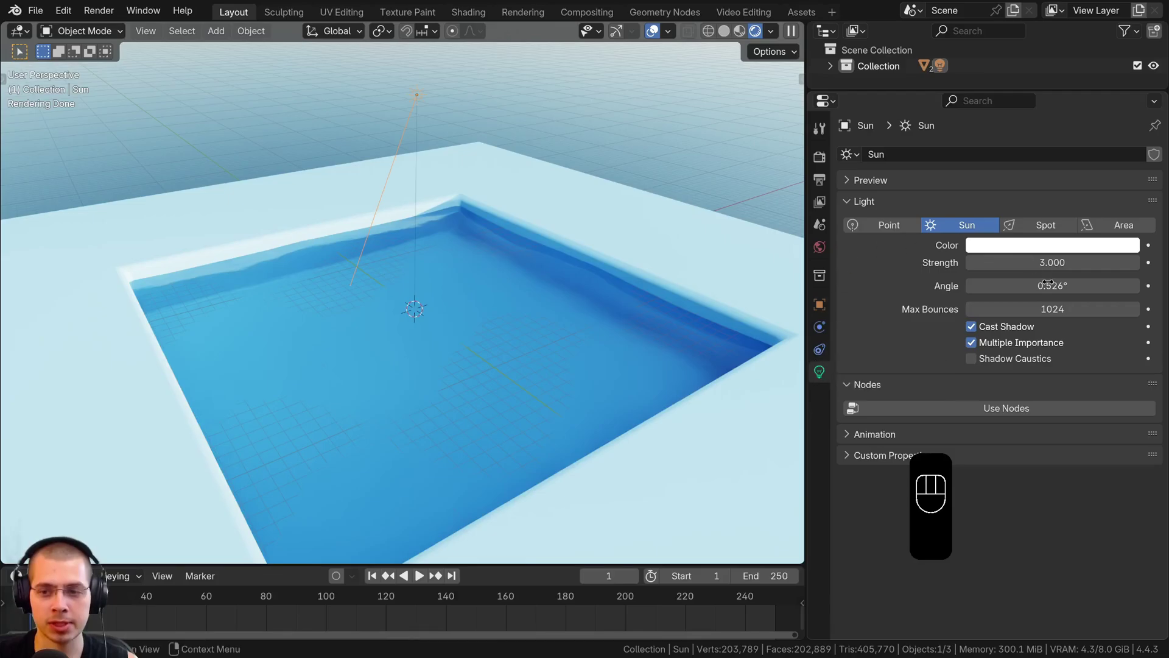
pyautogui.click(972, 359)
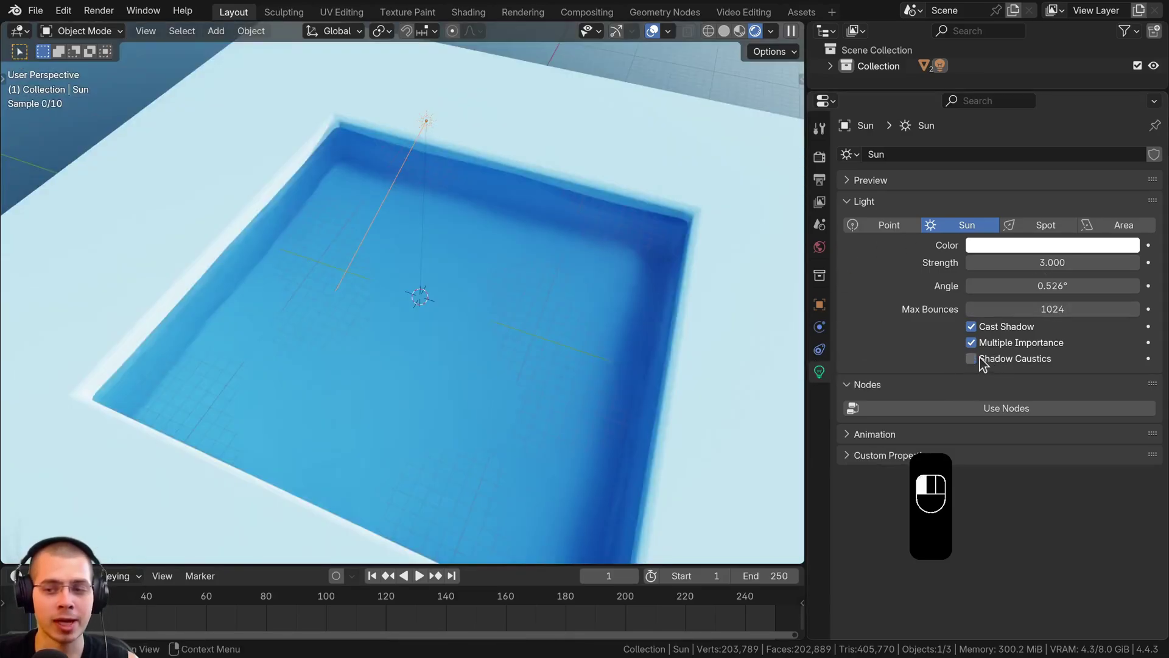
pyautogui.click(981, 359)
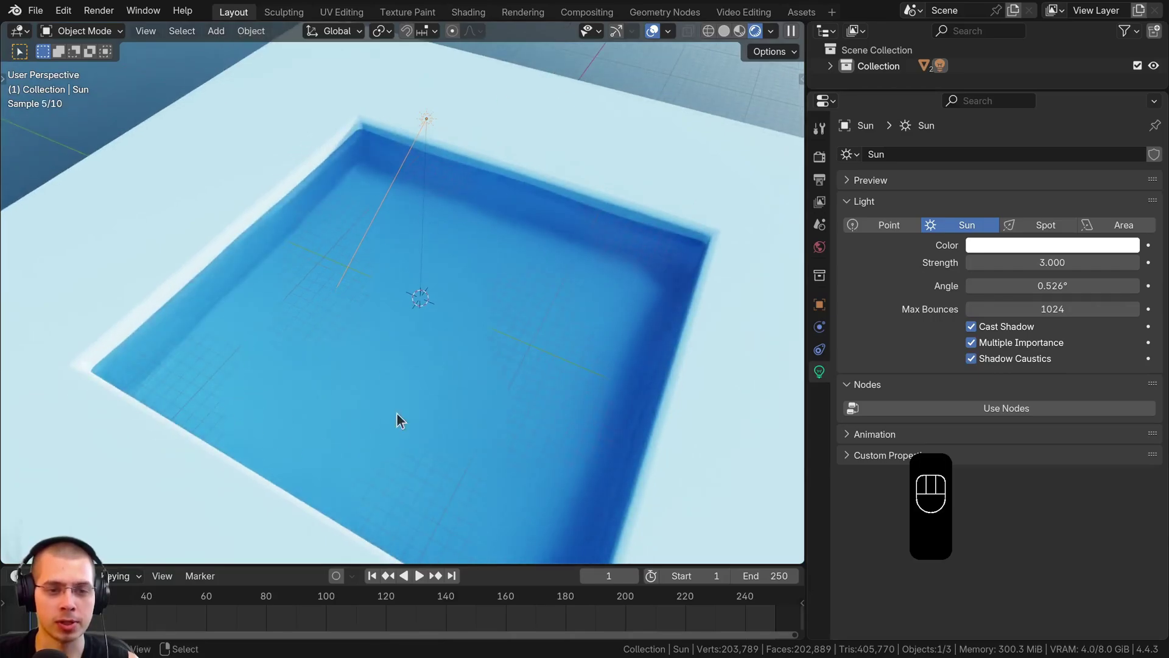
pyautogui.scroll(1, 284, 376)
pyautogui.moveTo(284, 377); pyautogui.dragTo(488, 347, button='middle')
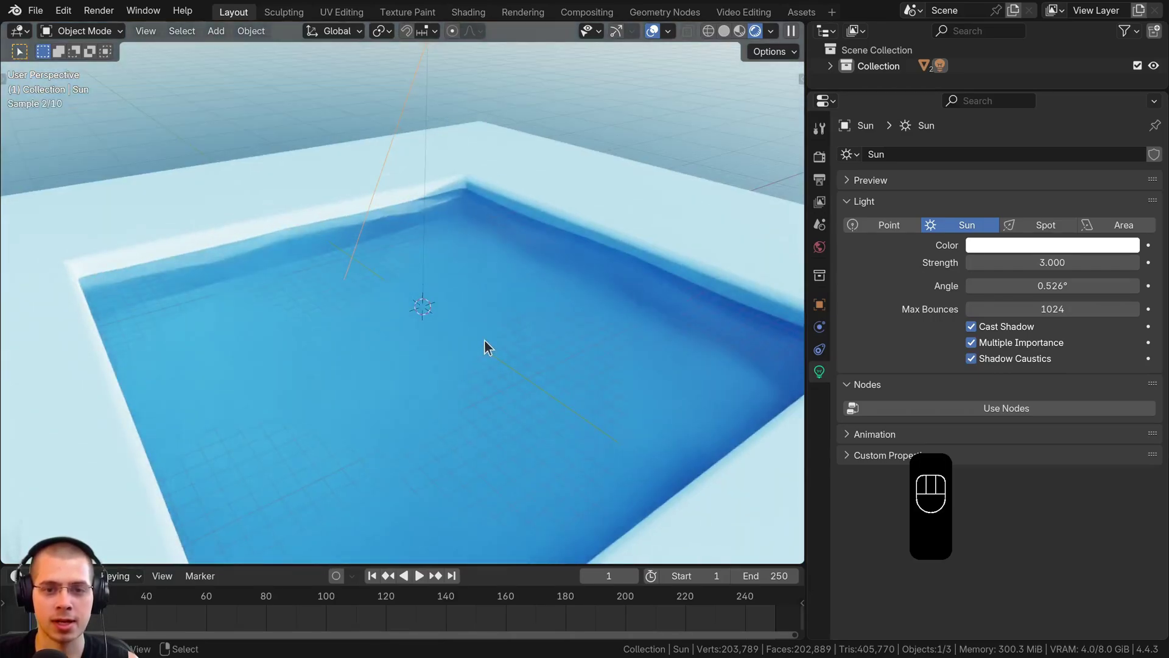
# - Select the water plane and enable Cast Shadow Caustics in its object shading settings
pyautogui.rightClick(480, 255)
pyautogui.press('g')
pyautogui.rightClick(371, 149)
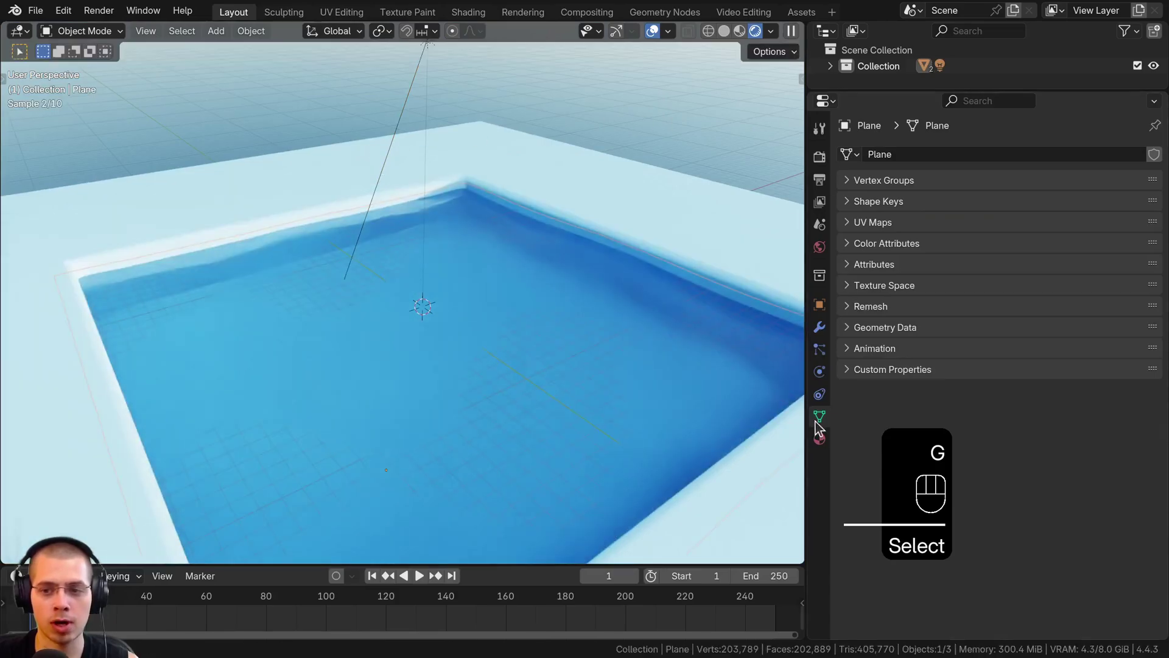
pyautogui.click(819, 306)
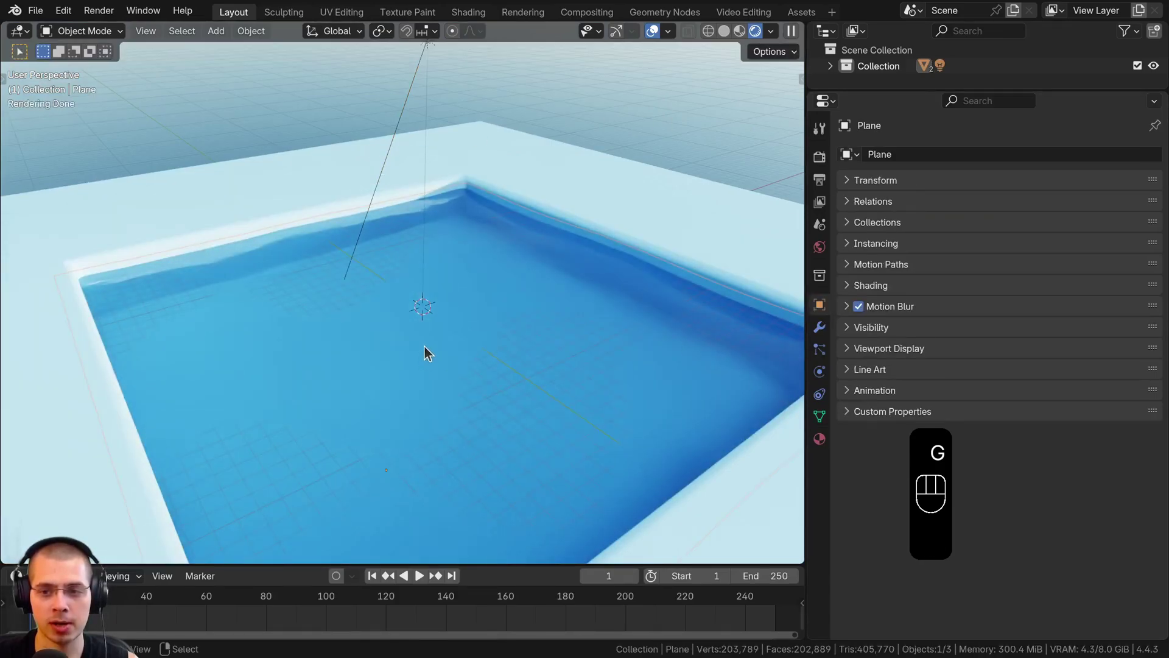
pyautogui.click(847, 286)
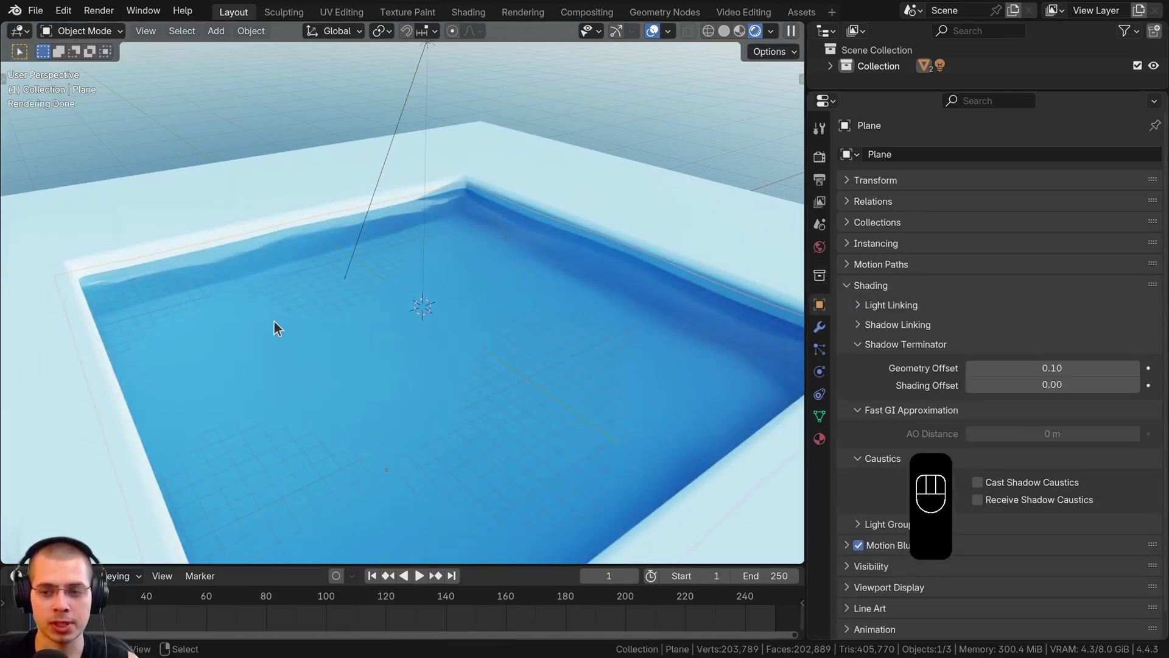
pyautogui.scroll(-1, 859, 219)
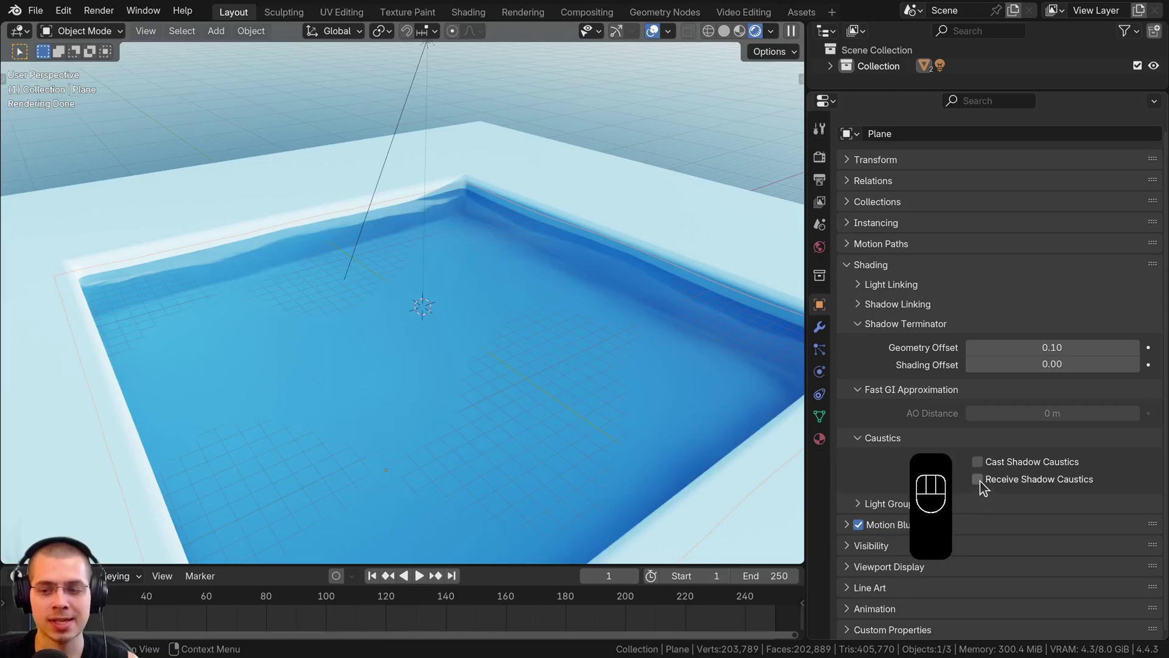
pyautogui.press('g')
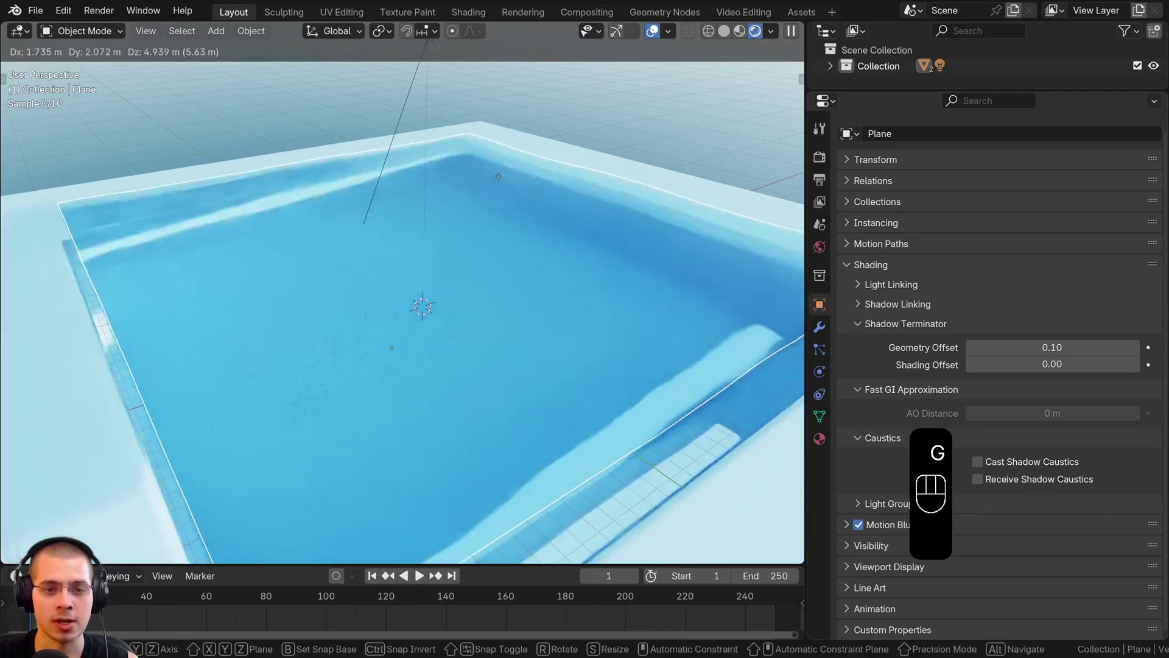
pyautogui.rightClick(975, 368)
pyautogui.click(978, 462)
# - Select the pool body and enable Receive Shadow Caustics for it
pyautogui.keyDown('shift'); pyautogui.moveTo(279, 361); pyautogui.dragTo(282, 358, button='middle'); pyautogui.keyUp('shift')
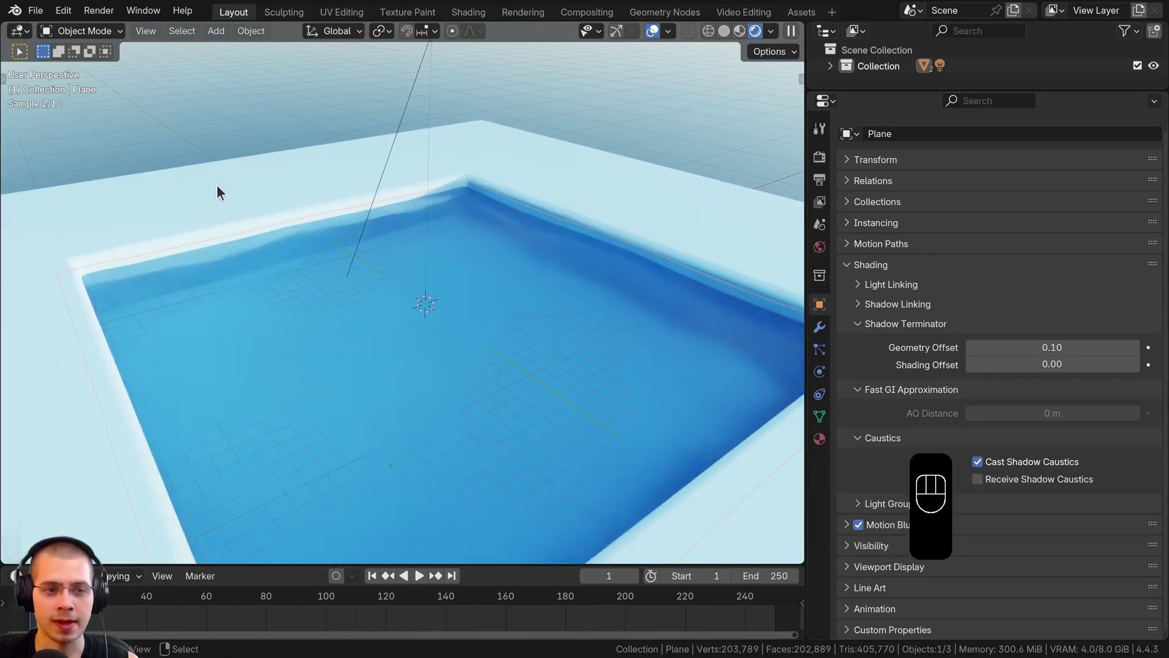
pyautogui.click(214, 181)
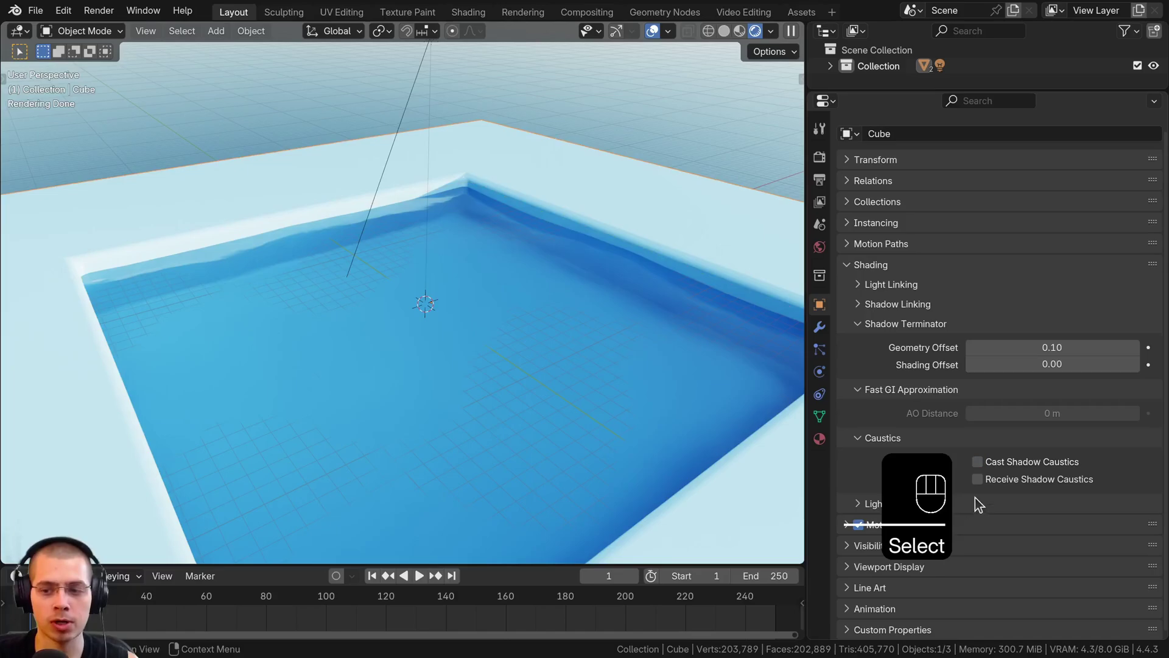
pyautogui.click(978, 479)
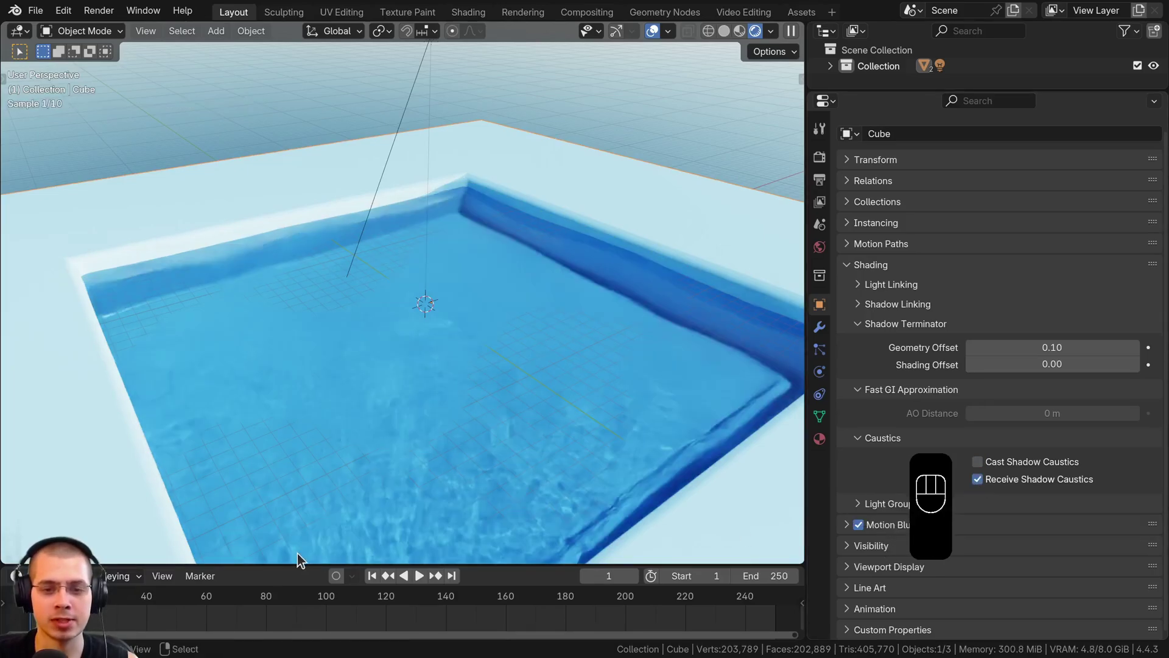
# - Examine the caustics on the pool floor and walls from above and from below the water surface
pyautogui.moveTo(459, 352); pyautogui.dragTo(459, 357, button='middle')
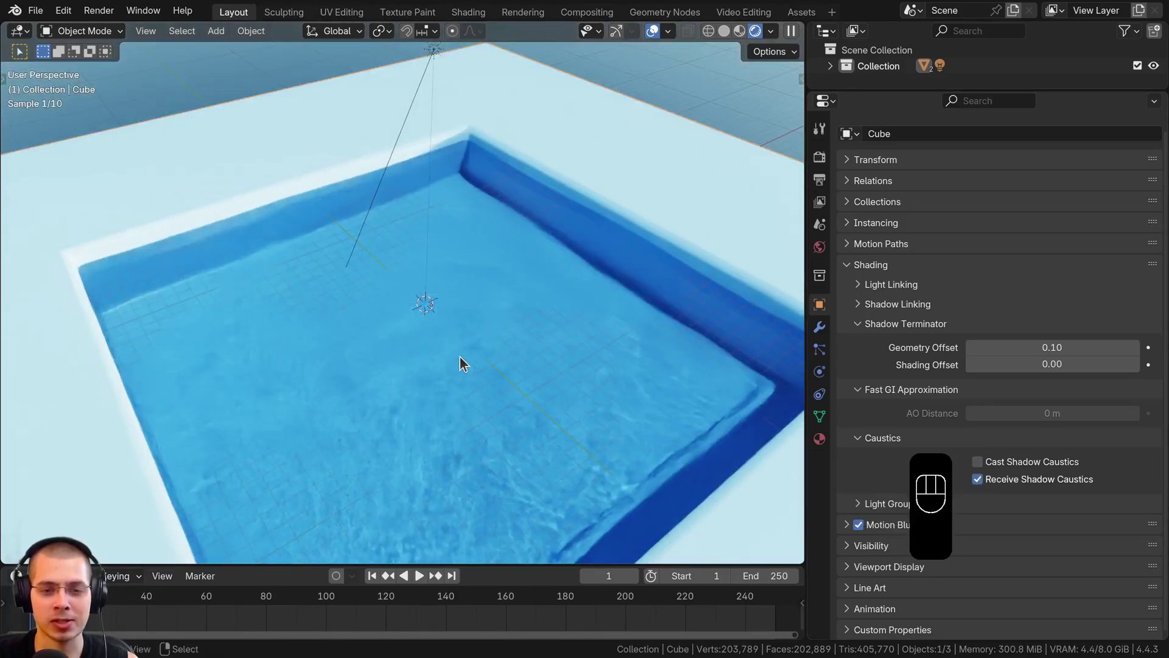
pyautogui.moveTo(542, 338); pyautogui.dragTo(569, 338, button='middle')
pyautogui.scroll(-3, 569, 338)
pyautogui.moveTo(441, 189); pyautogui.dragTo(430, 174, button='middle')
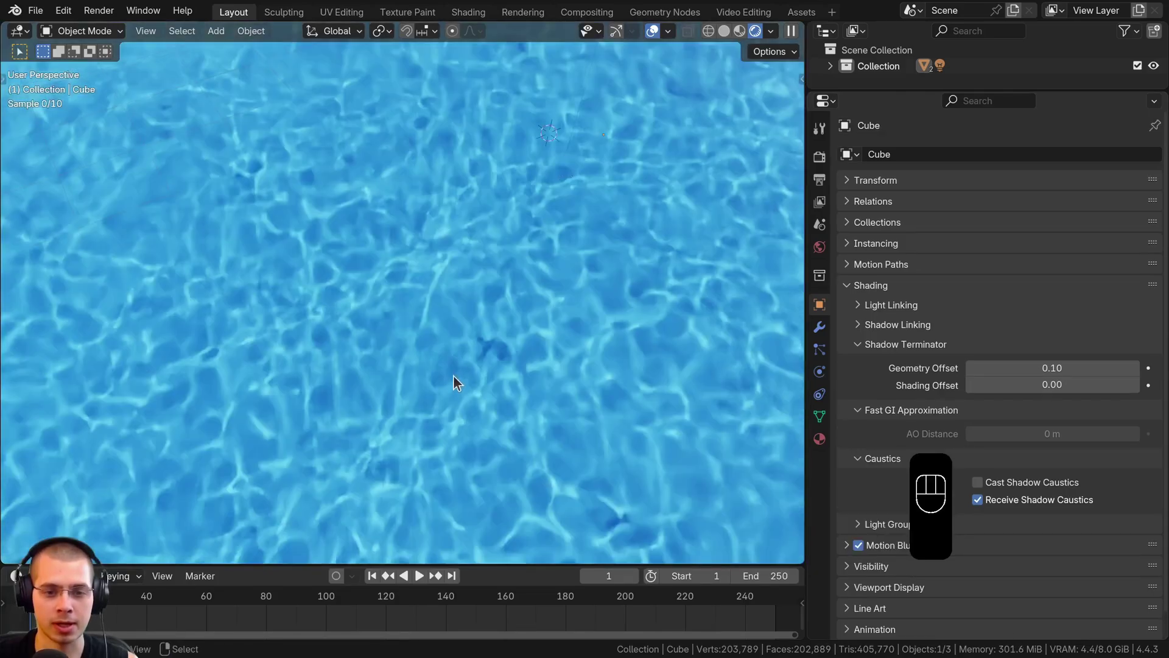
pyautogui.moveTo(453, 375); pyautogui.dragTo(318, 284, button='middle')
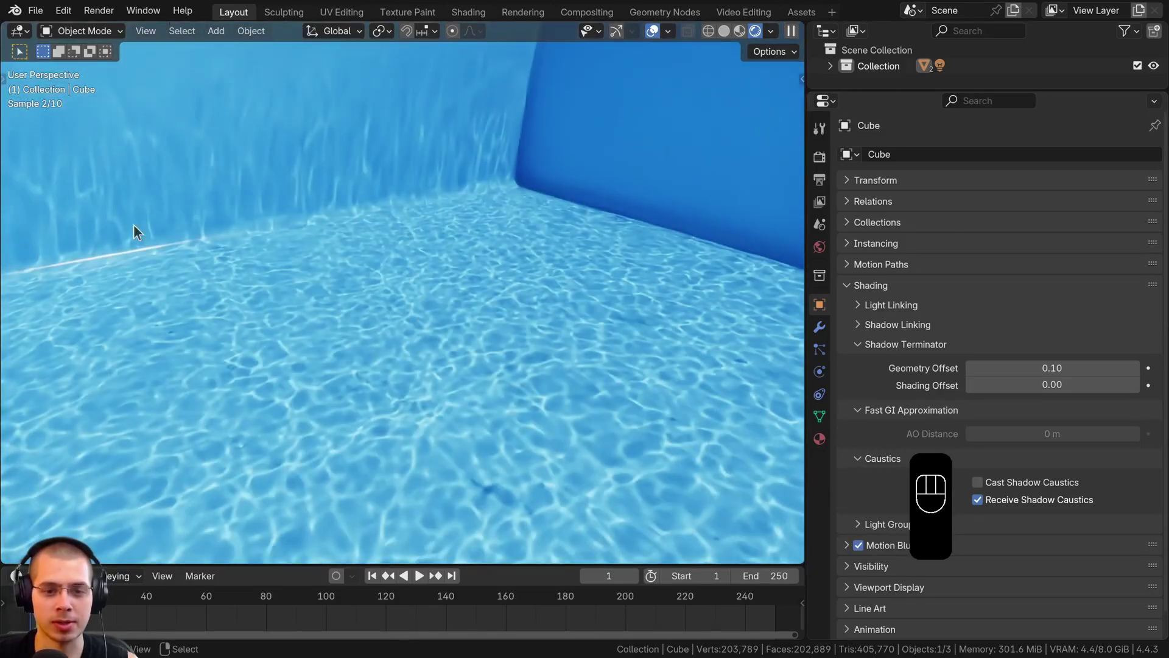
pyautogui.moveTo(513, 141); pyautogui.dragTo(461, 159, button='middle')
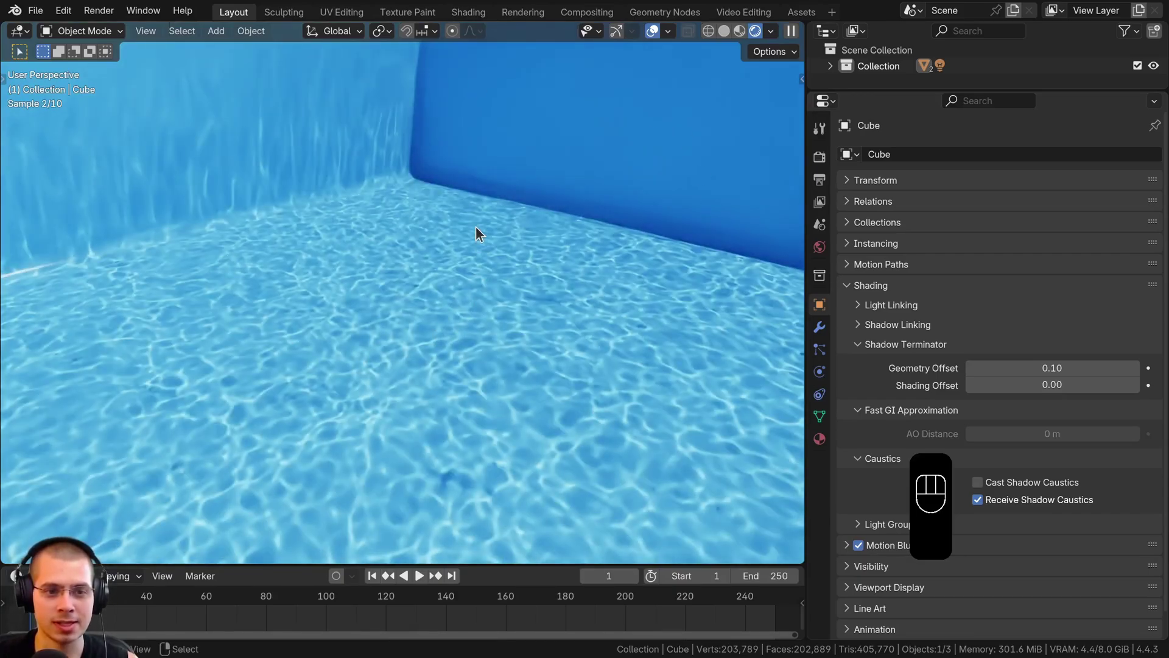
pyautogui.moveTo(140, 210); pyautogui.dragTo(286, 298, button='middle')
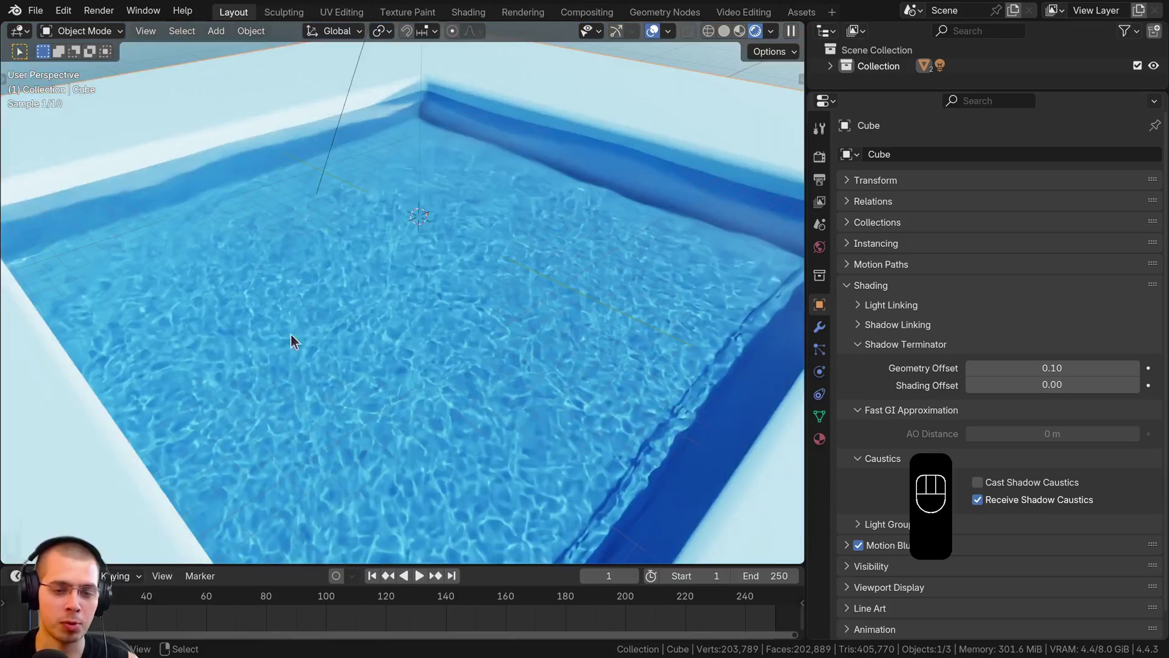
pyautogui.moveTo(419, 280); pyautogui.dragTo(479, 294, button='middle')
# - Select the Sun light and move it slightly above the pool
pyautogui.rightClick(273, 238)
pyautogui.moveTo(273, 238); pyautogui.dragTo(430, 213, button='middle')
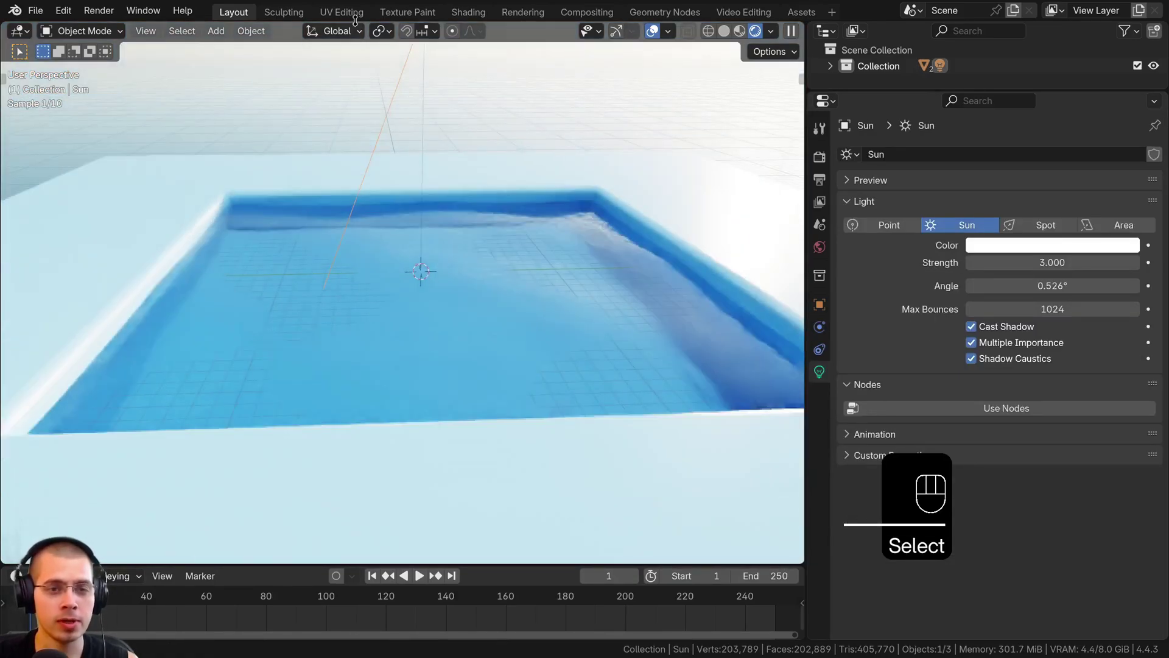
pyautogui.moveTo(600, 192); pyautogui.dragTo(556, 211, button='middle')
pyautogui.moveTo(577, 329); pyautogui.dragTo(438, 298, button='middle')
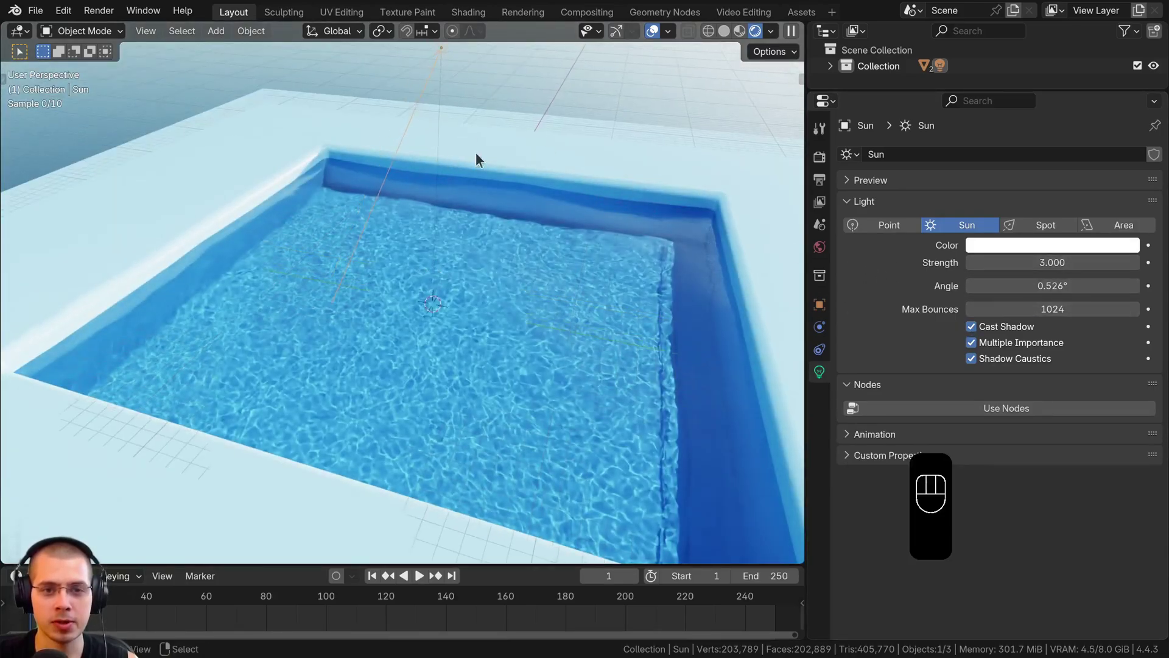
pyautogui.keyDown('shift'); pyautogui.moveTo(456, 156); pyautogui.dragTo(457, 188, button='middle'); pyautogui.keyUp('shift')
pyautogui.press('g')
pyautogui.click(478, 240)
# - Try a Sun light angle of 21.8° and undo the change
pyautogui.moveTo(1011, 285); pyautogui.dragTo(1092, 286)
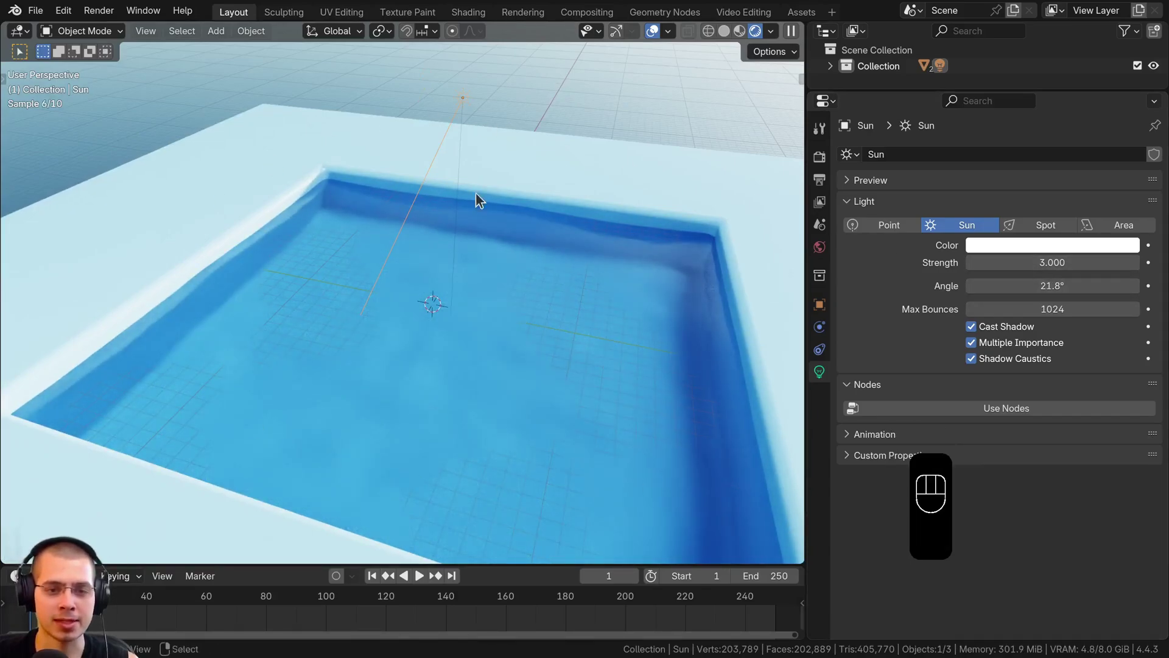
pyautogui.moveTo(405, 345); pyautogui.dragTo(276, 183, button='middle')
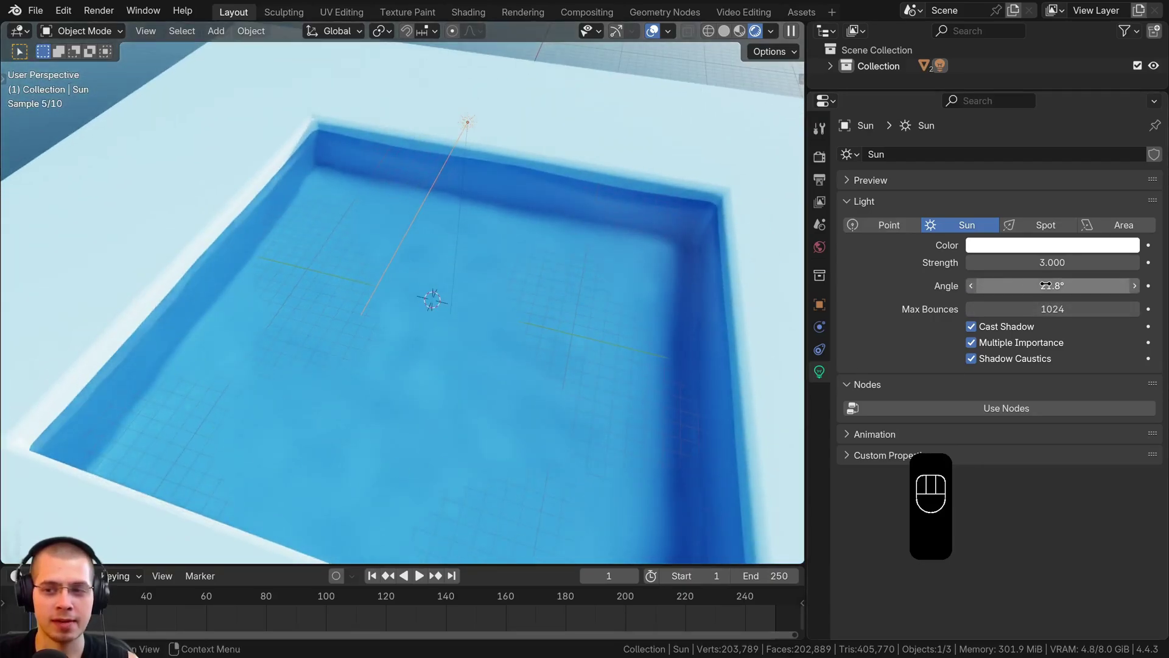
pyautogui.hotkey('ctrl', 'z')
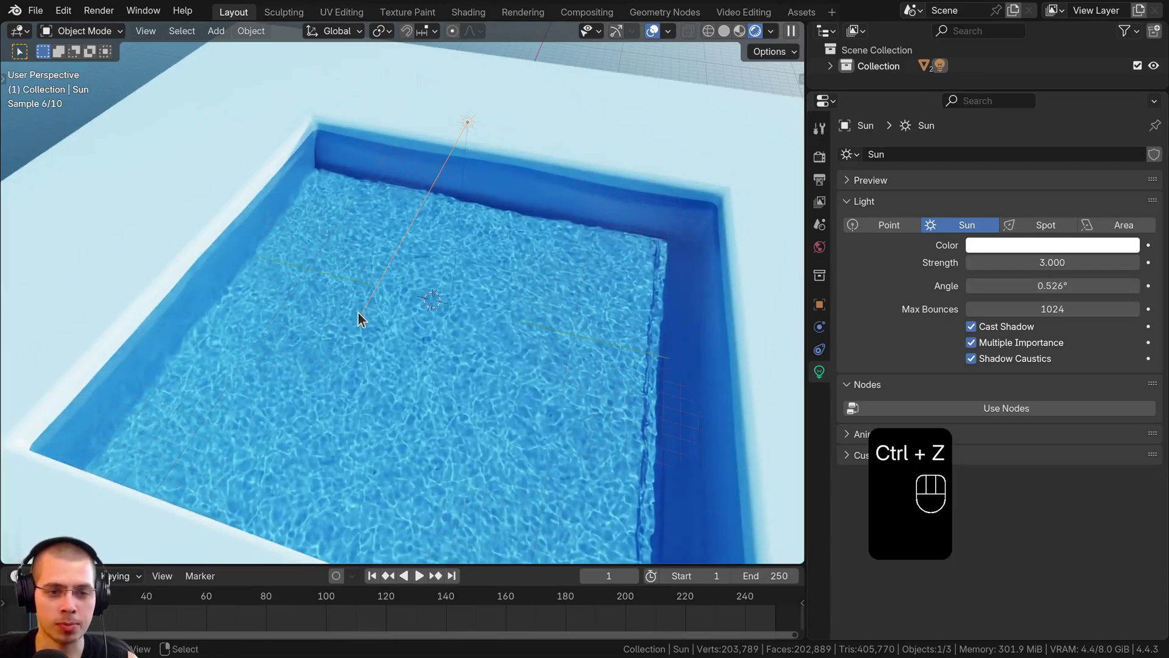
# - Select the water plane, show its Ocean modifier, and preview the wave motion by varying the Time value
pyautogui.scroll(5, 426, 293)
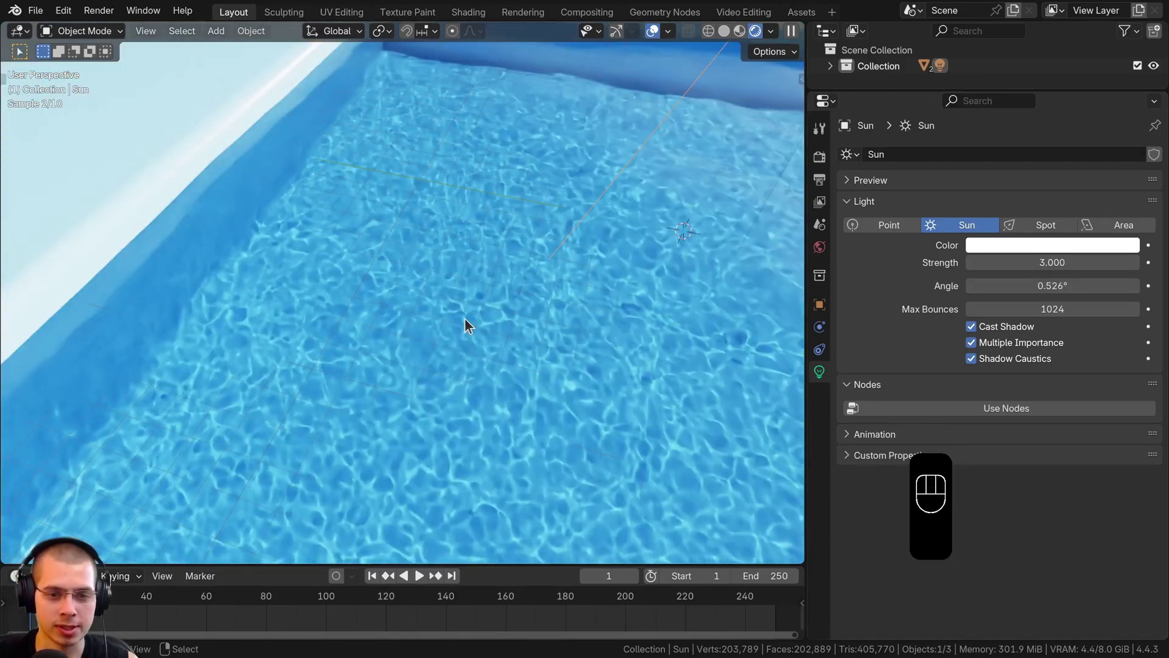
pyautogui.scroll(-5, 466, 319)
pyautogui.keyDown('shift'); pyautogui.moveTo(478, 326); pyautogui.dragTo(619, 268, button='middle'); pyautogui.keyUp('shift')
pyautogui.click(361, 338)
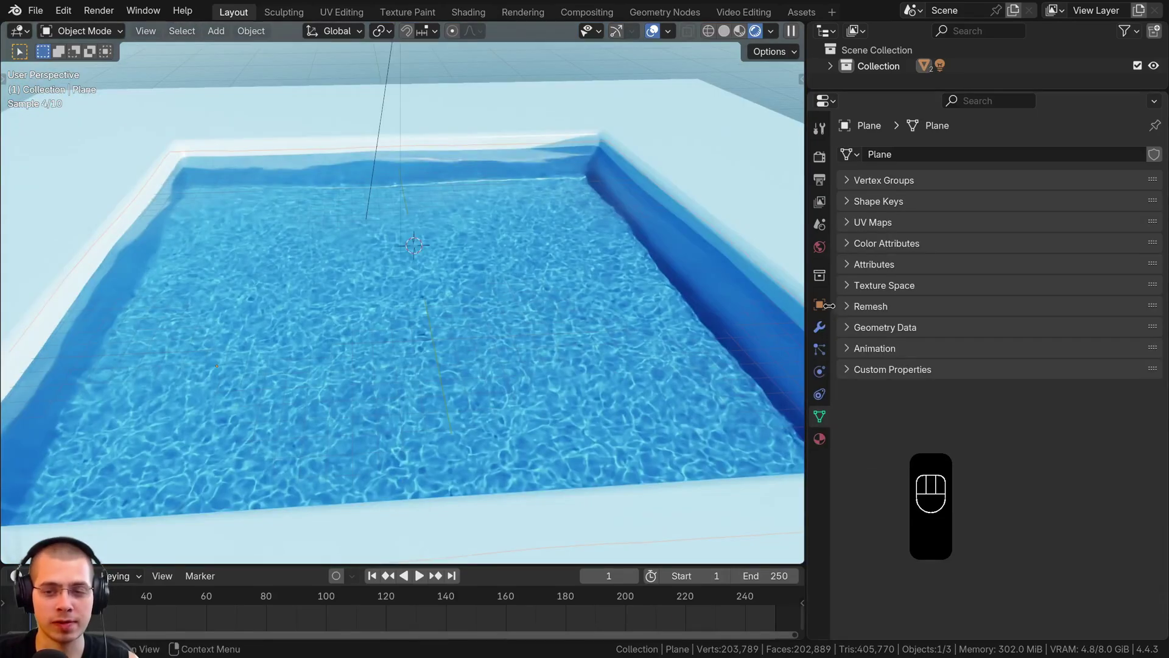
pyautogui.click(821, 327)
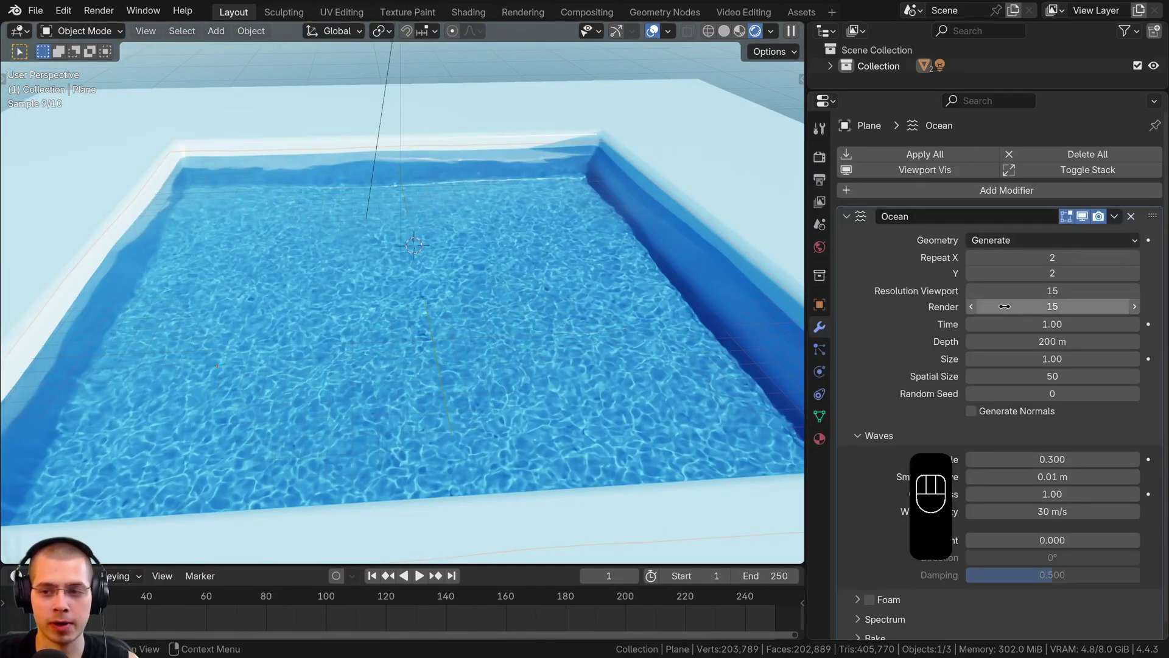
pyautogui.moveTo(1053, 324); pyautogui.dragTo(1091, 324)
pyautogui.rightClick(1052, 324)
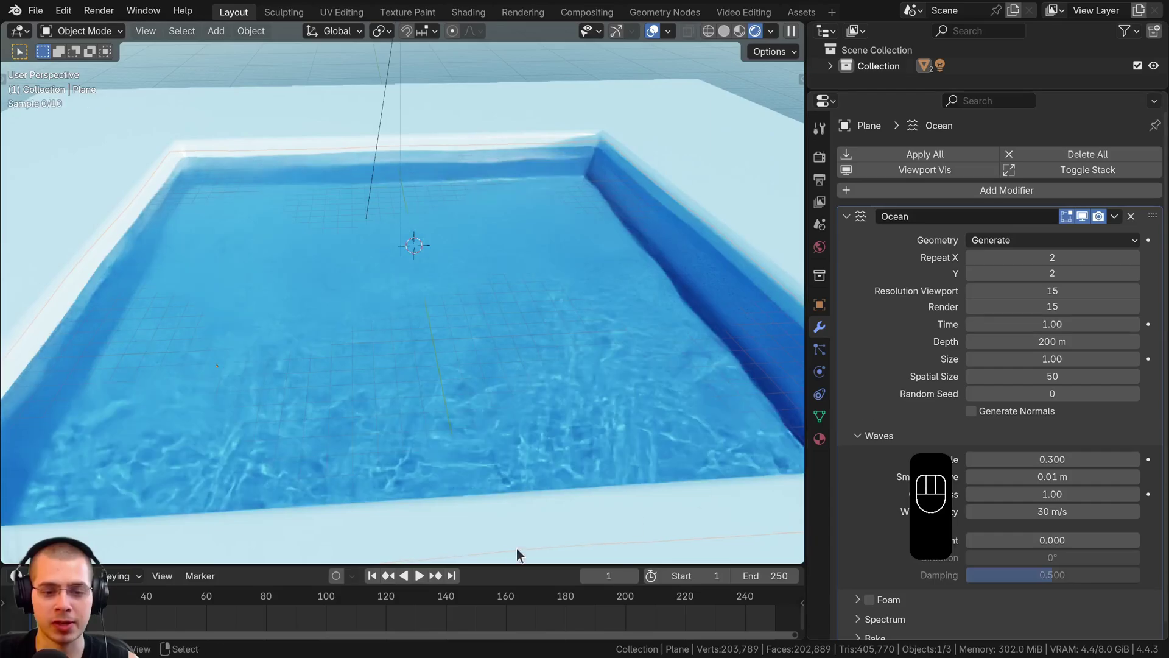
# - Enlarge the timeline, fit the frame range in it, and keyframe the Ocean modifier's Time at 1.00 on frame 1
pyautogui.moveTo(499, 564); pyautogui.dragTo(493, 501)
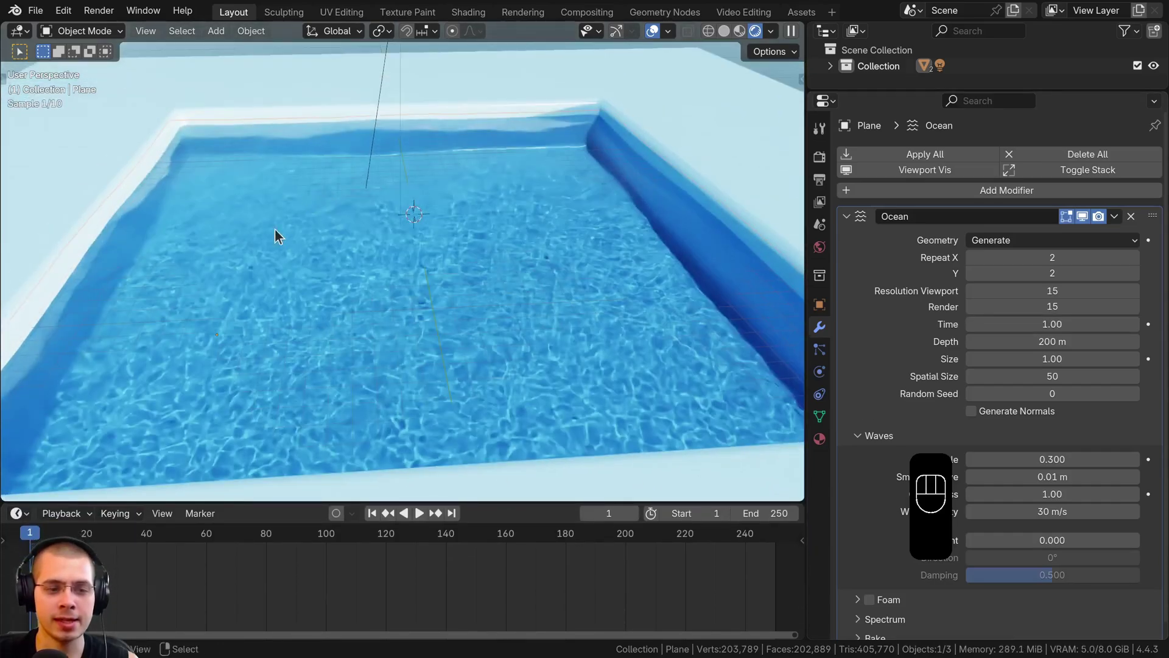
pyautogui.press('Home')
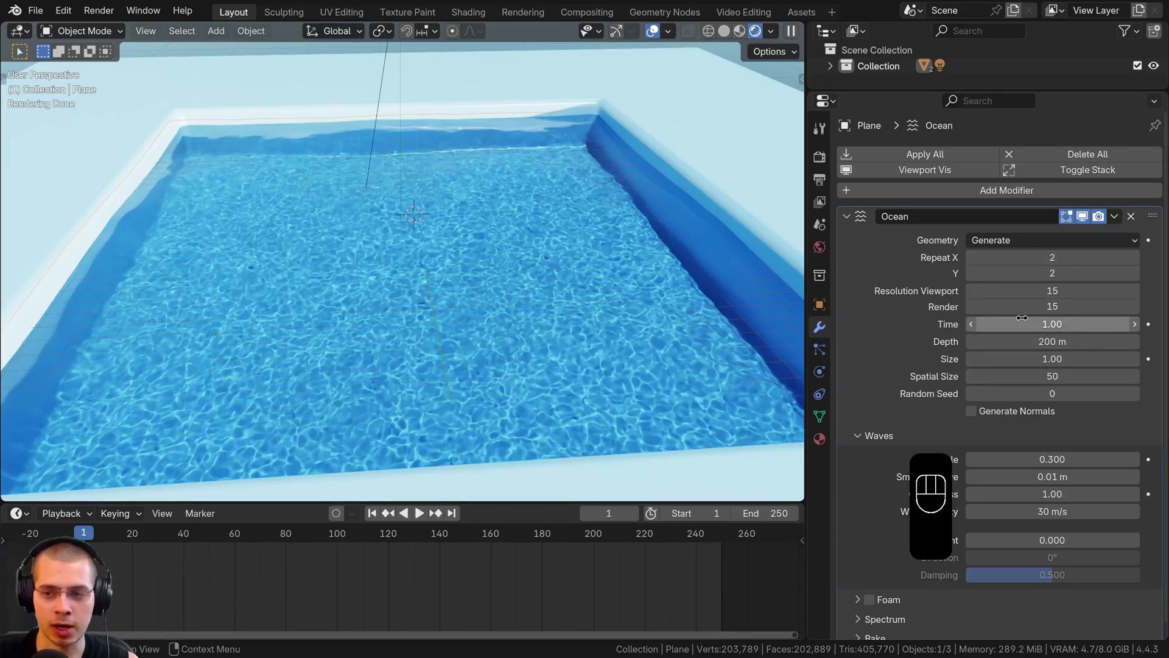
pyautogui.press('i')
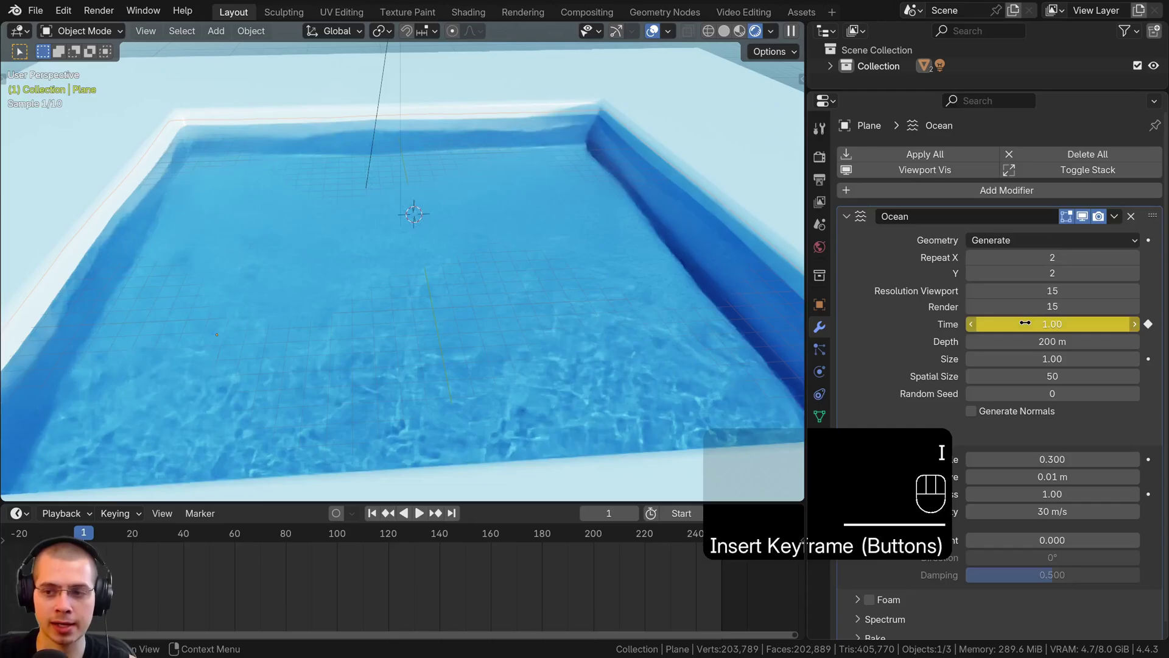
# - Set the Ocean modifier's Time to 30 at frame 250 and insert a keyframe for it
pyautogui.click(722, 576)
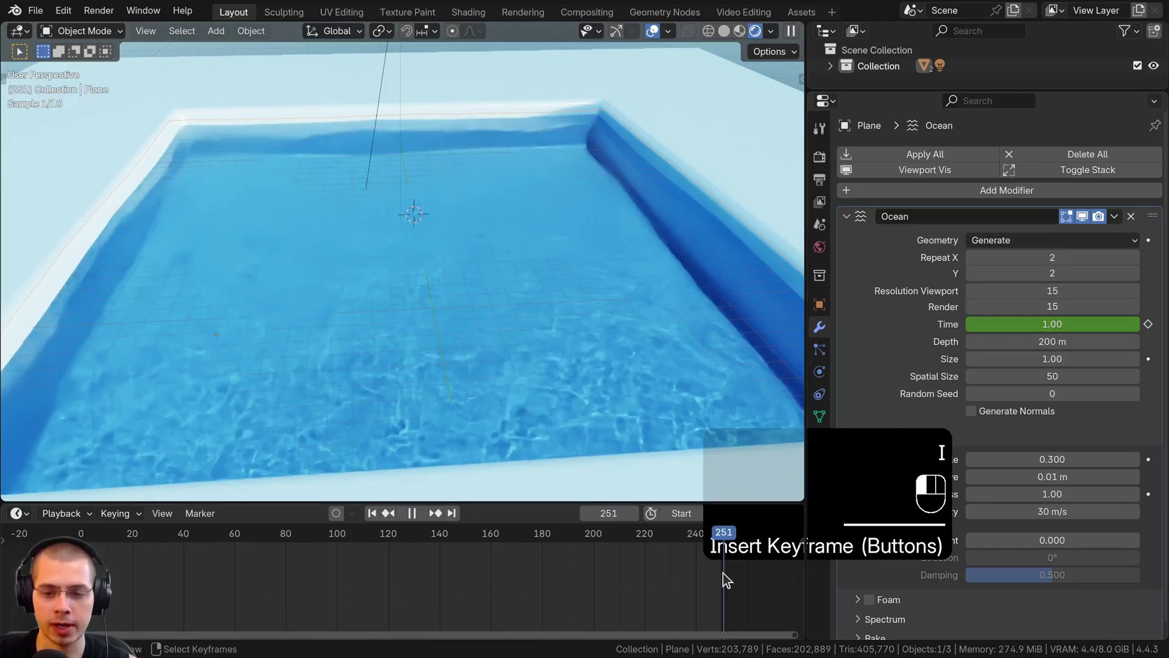
pyautogui.press('Left')
pyautogui.click(1023, 324)
pyautogui.press('Return')
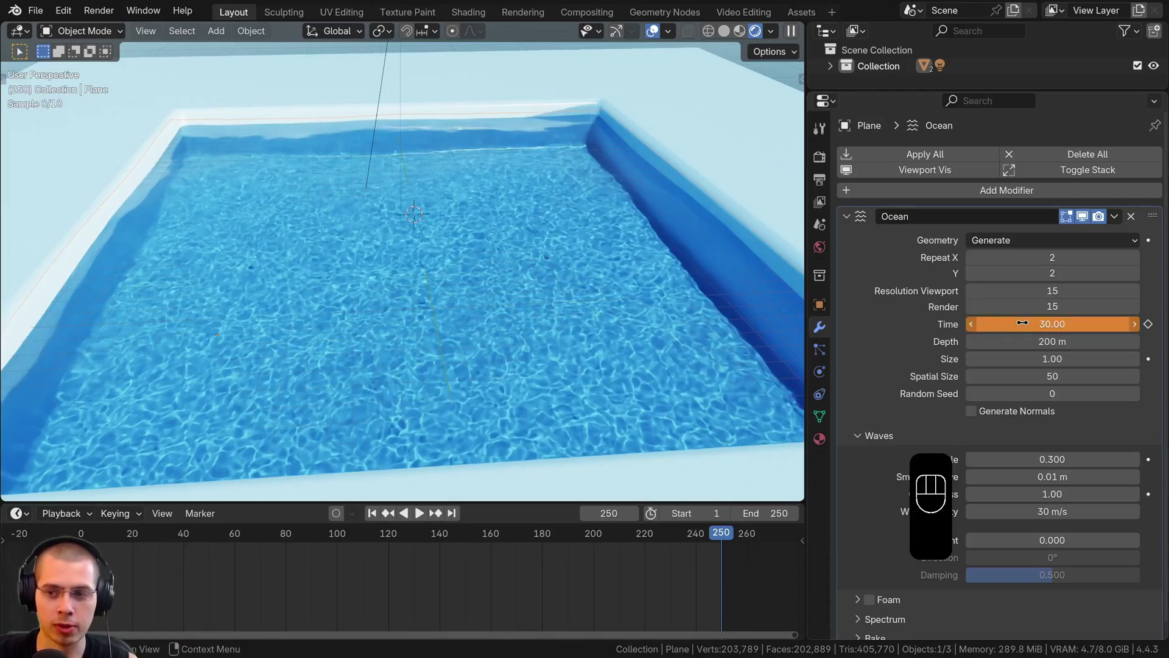
pyautogui.press('i')
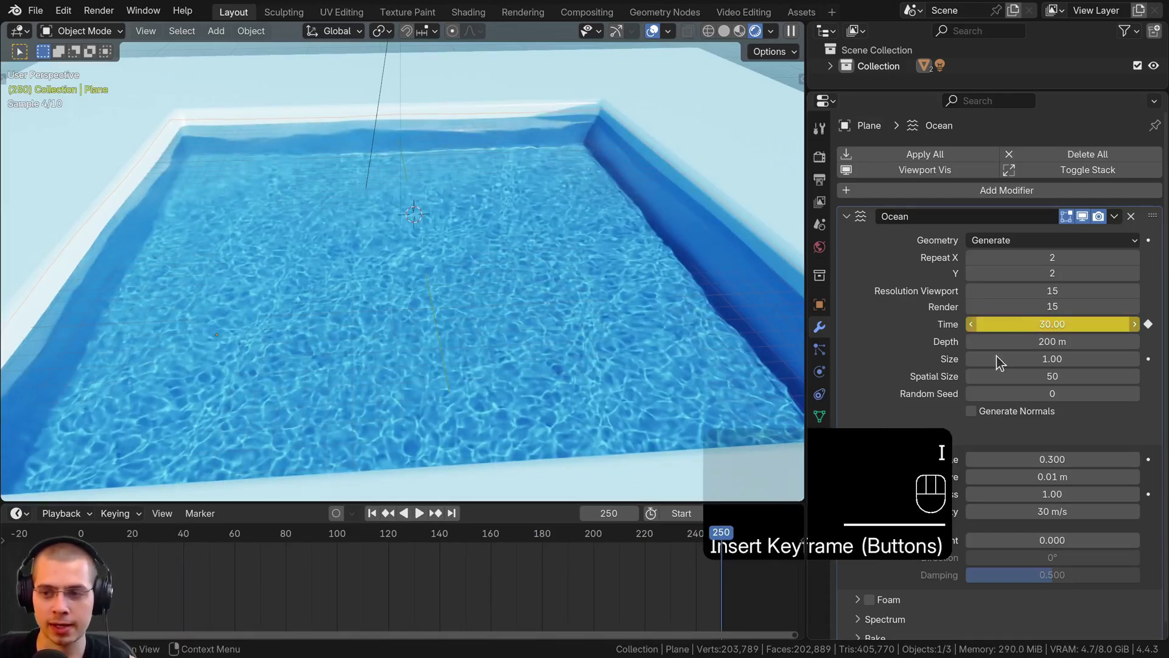
# - Select both Time keyframes and set their interpolation to Linear
pyautogui.scroll(-3, 313, 594)
pyautogui.press('a')
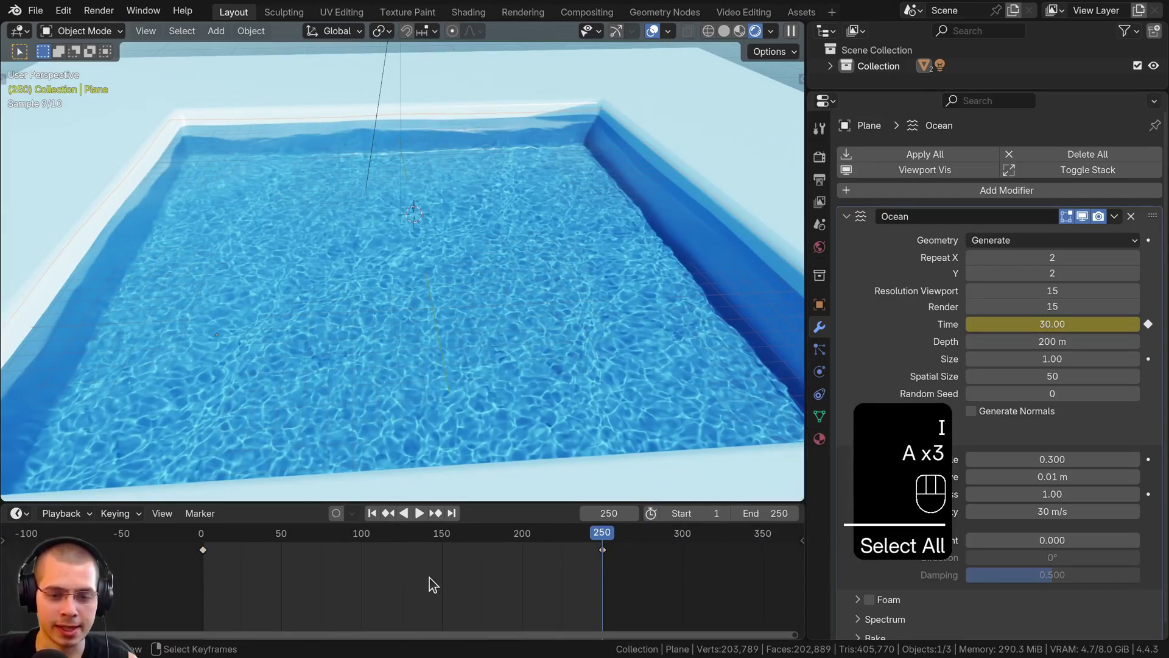
pyautogui.press('a')
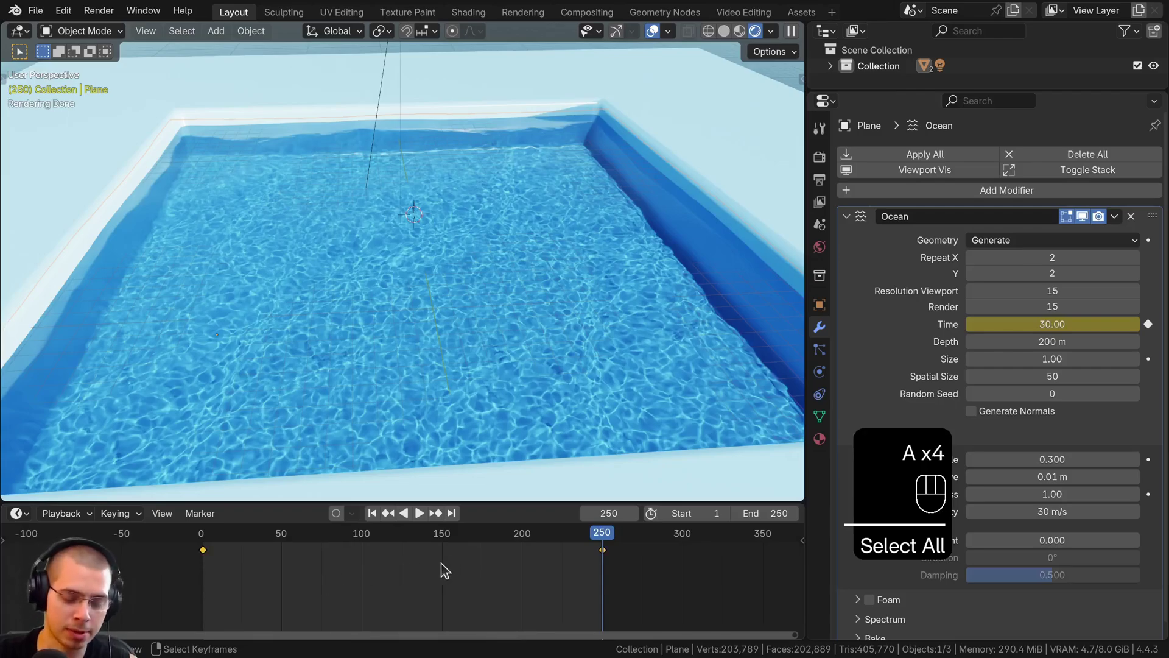
pyautogui.press('t')
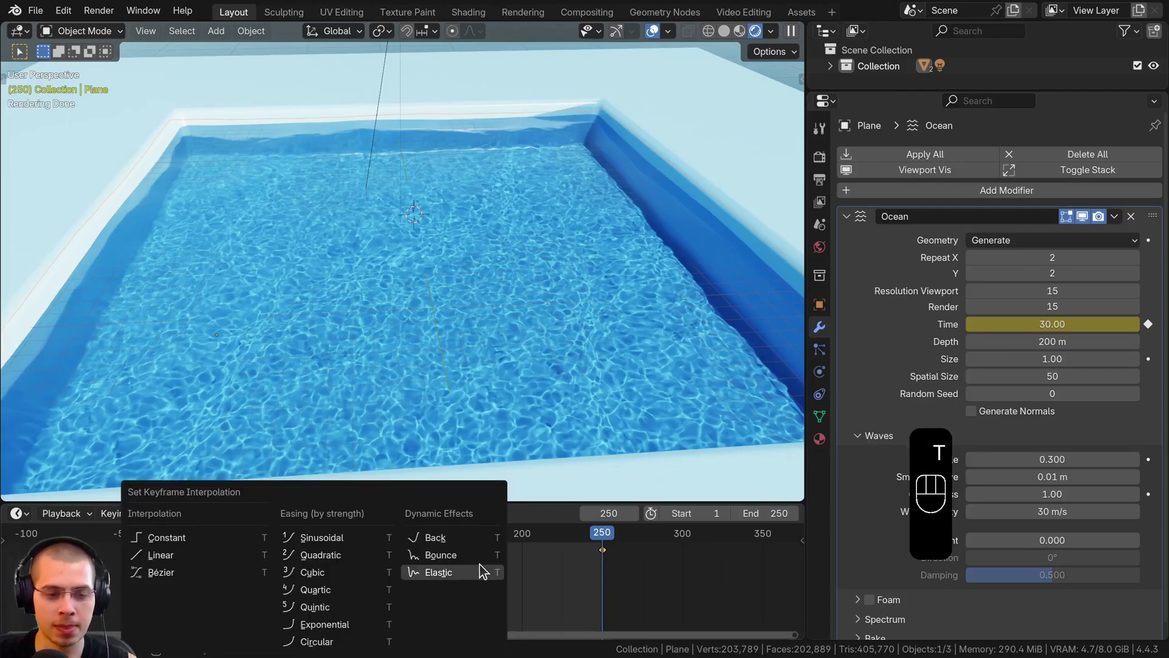
pyautogui.press('t')
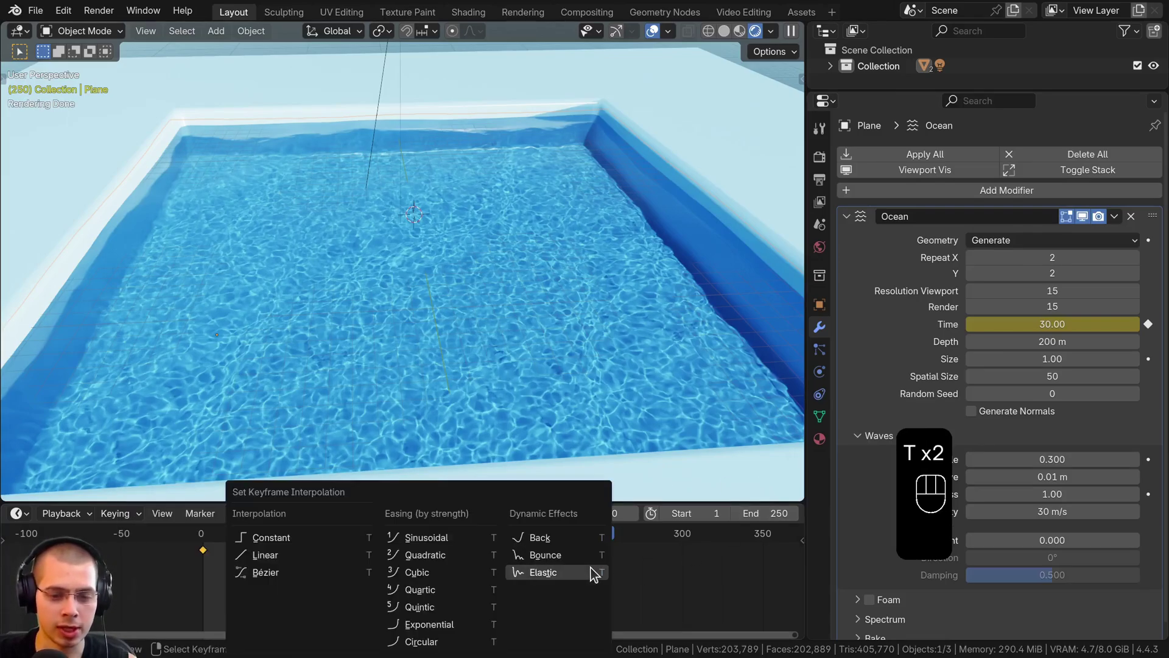
pyautogui.click(301, 559)
# - Preview the water animation in solid and rendered shading from a changed viewing angle, and save the file
pyautogui.press('z')
pyautogui.click(462, 357)
pyautogui.moveTo(212, 581); pyautogui.dragTo(323, 582)
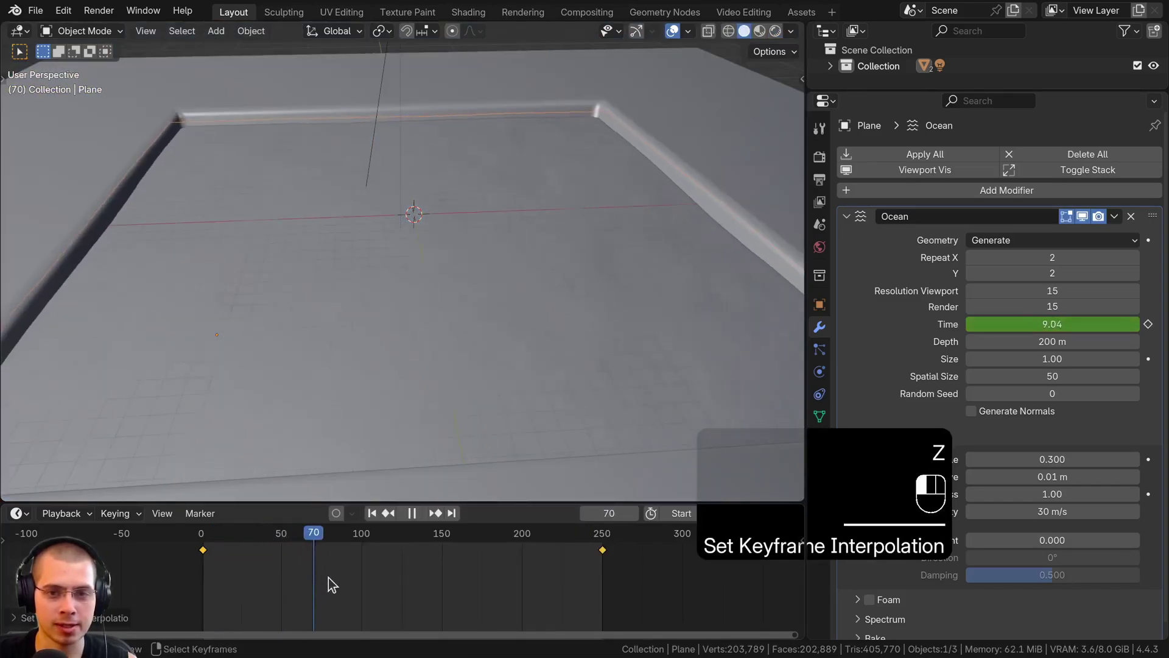
pyautogui.press('space')
pyautogui.moveTo(524, 176); pyautogui.dragTo(475, 198, button='middle')
pyautogui.moveTo(488, 189); pyautogui.dragTo(532, 436, button='middle')
pyautogui.press('space')
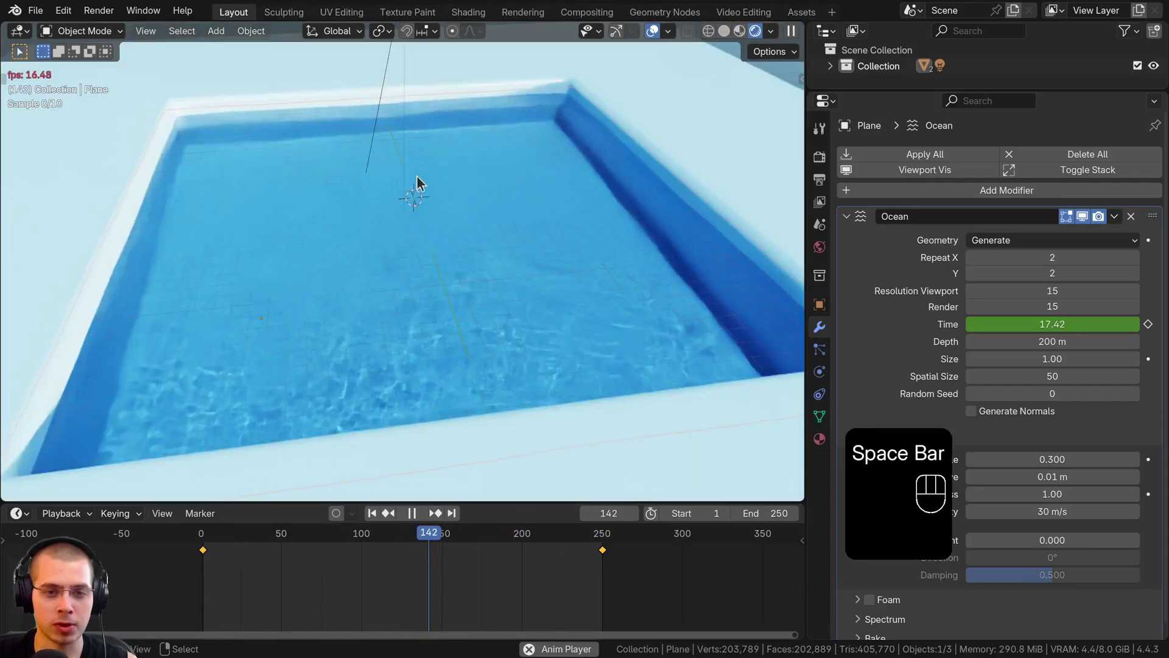
pyautogui.press('space')
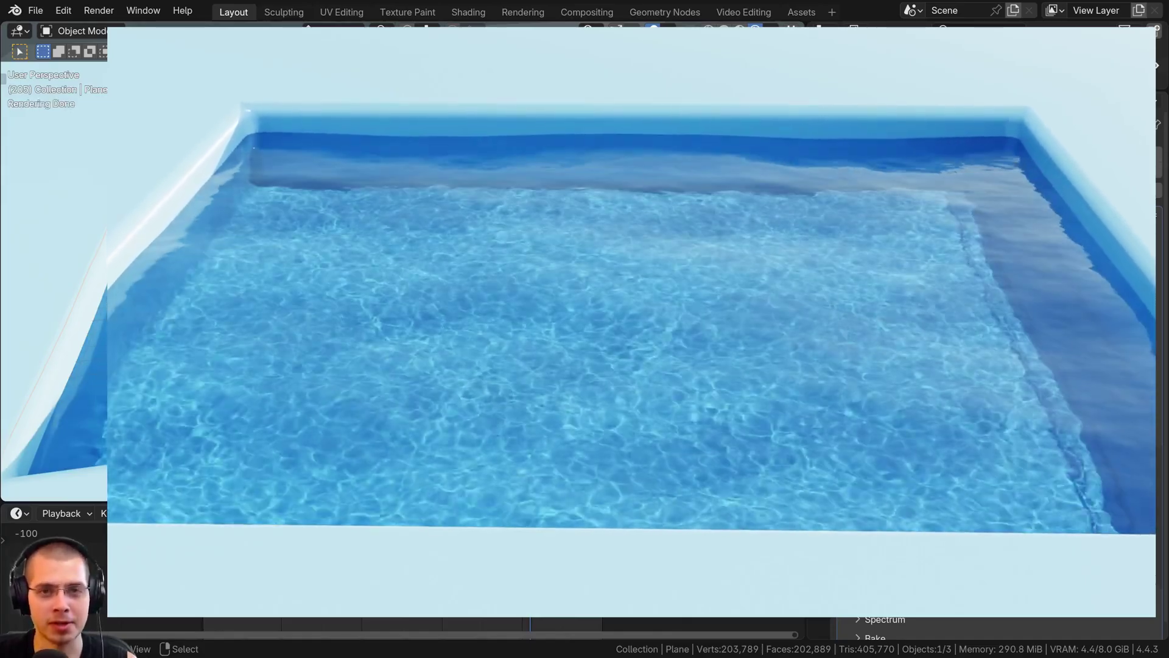
pyautogui.hotkey('ctrl', 's')
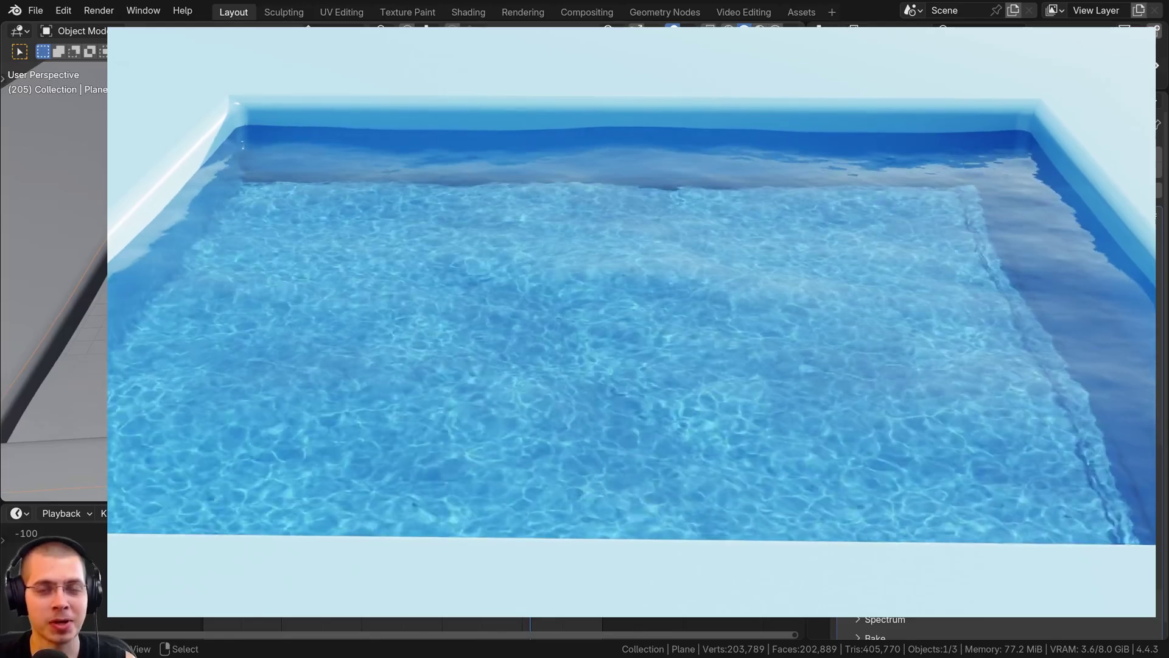